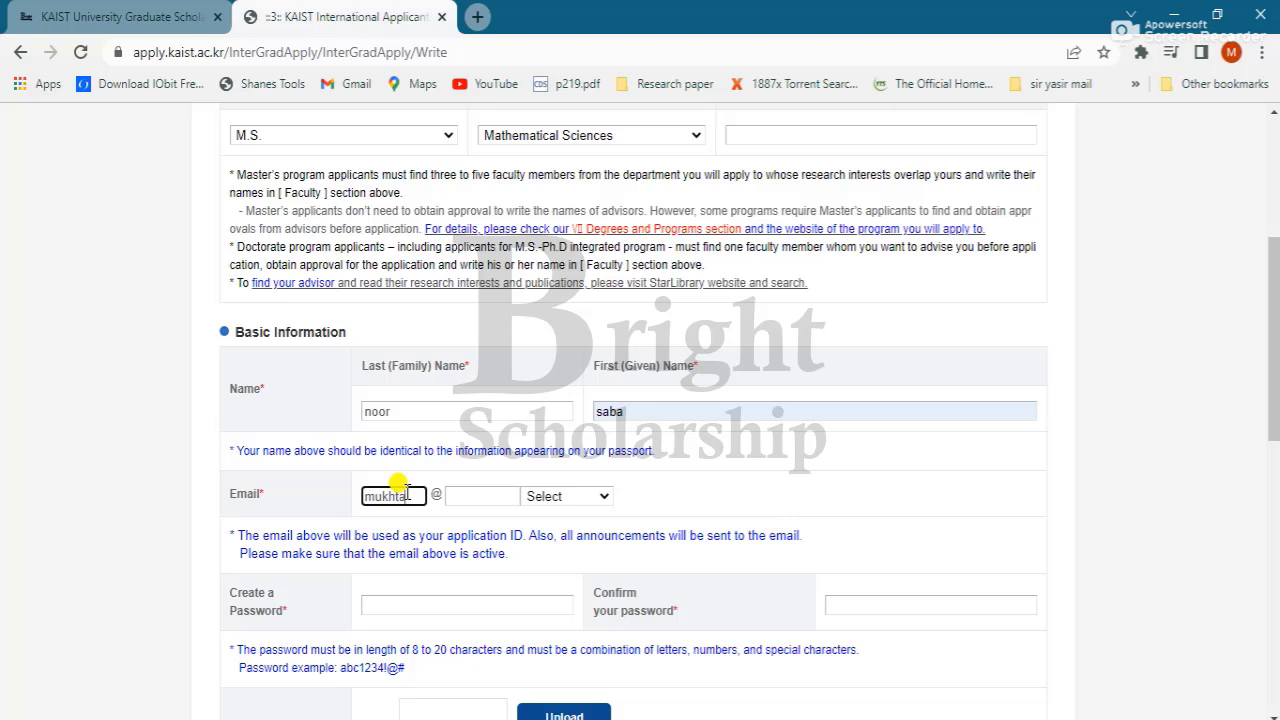
Step: Complete the applicant's email address, choosing the gmail.com domain
{"action": "key", "text": "Tab"}
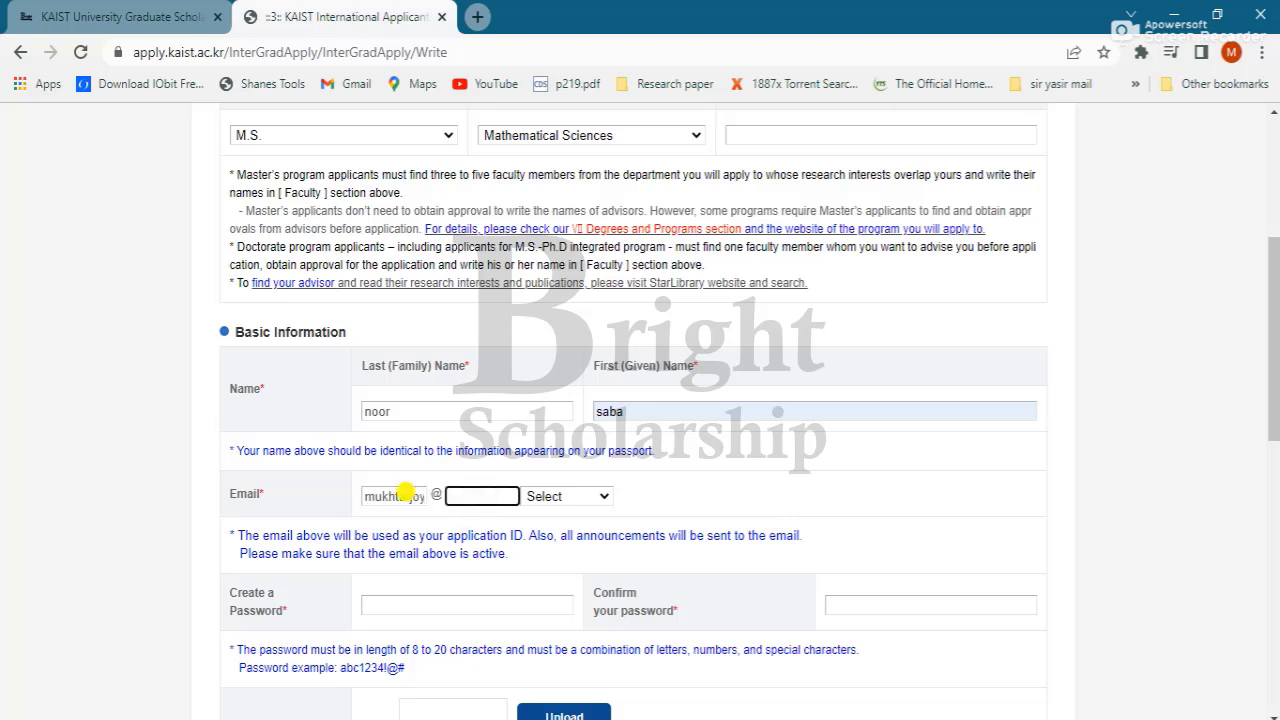
{"action": "left_click", "coordinate": [553, 496]}
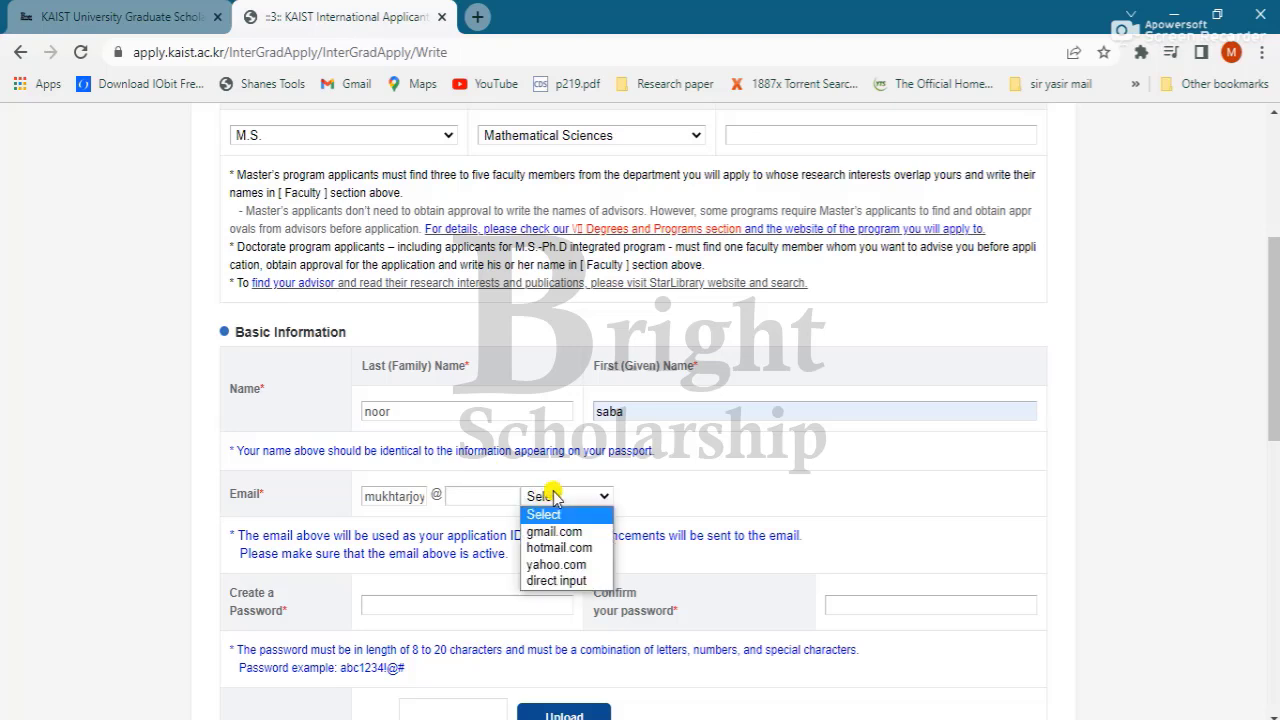
{"action": "left_click", "coordinate": [555, 532]}
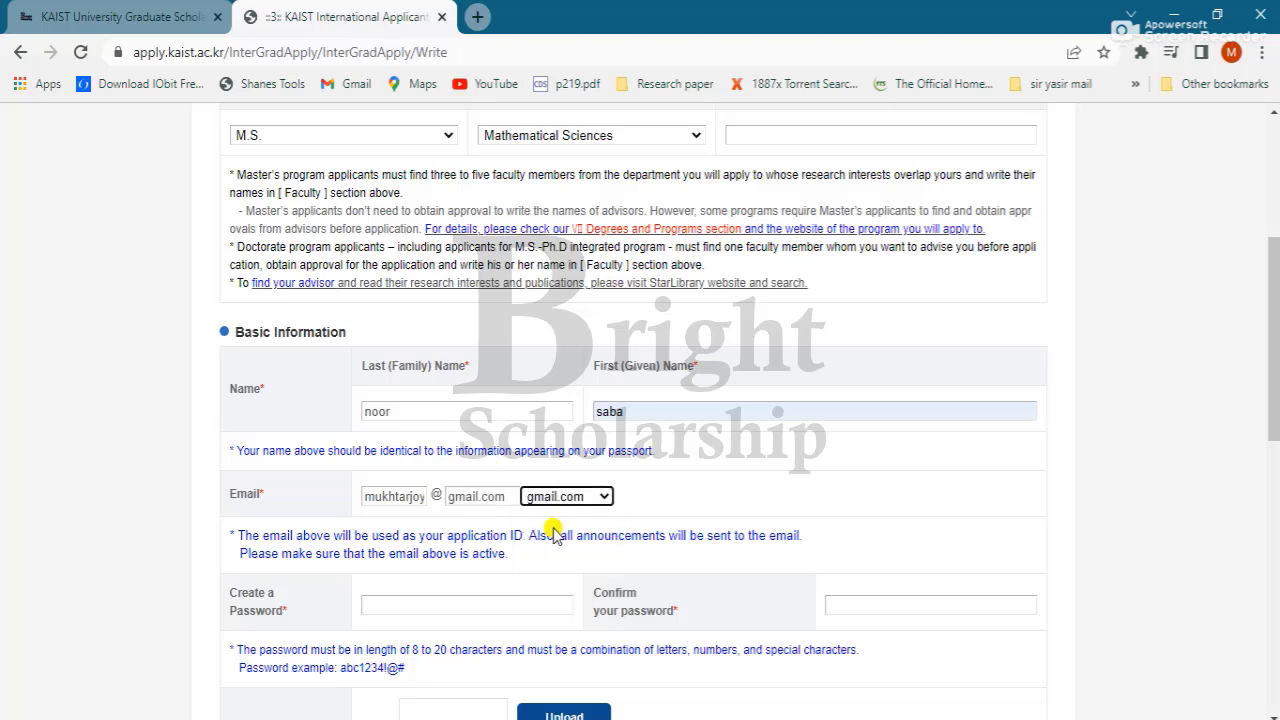
Step: Enter the account password in Create a Password and move to its confirmation
{"action": "left_click", "coordinate": [436, 603]}
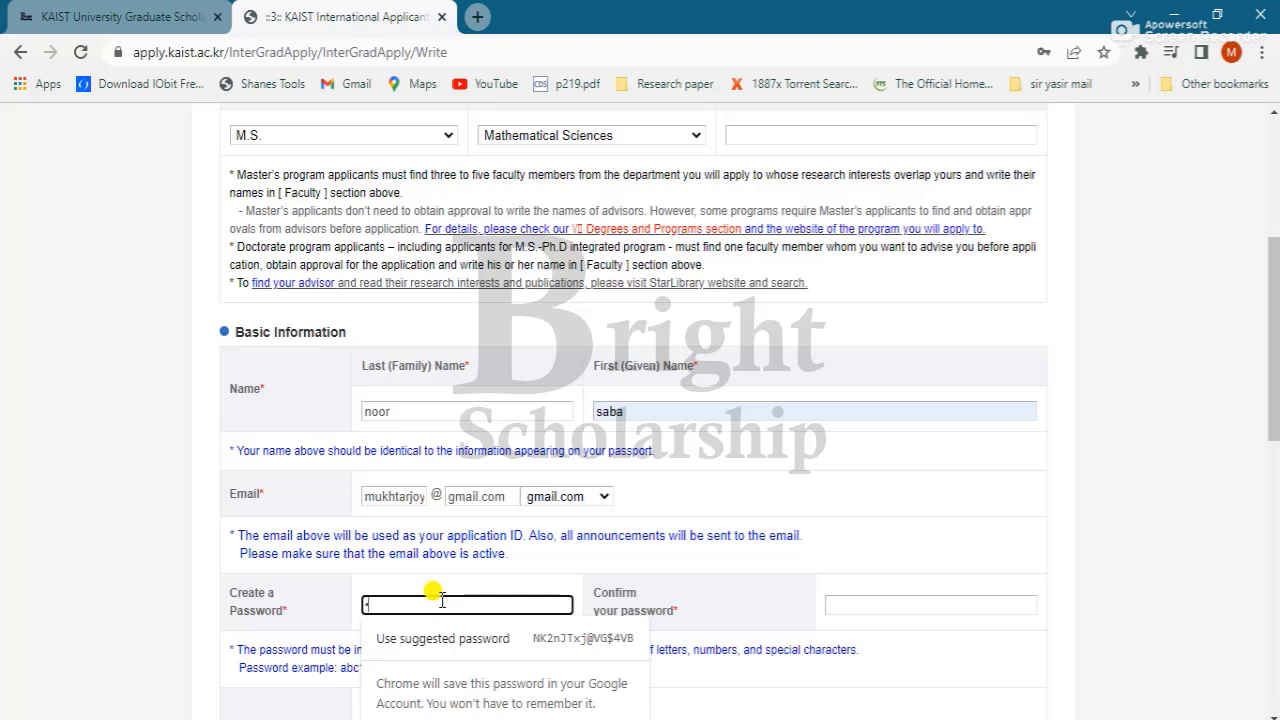
{"action": "type", "text": "•••••••"}
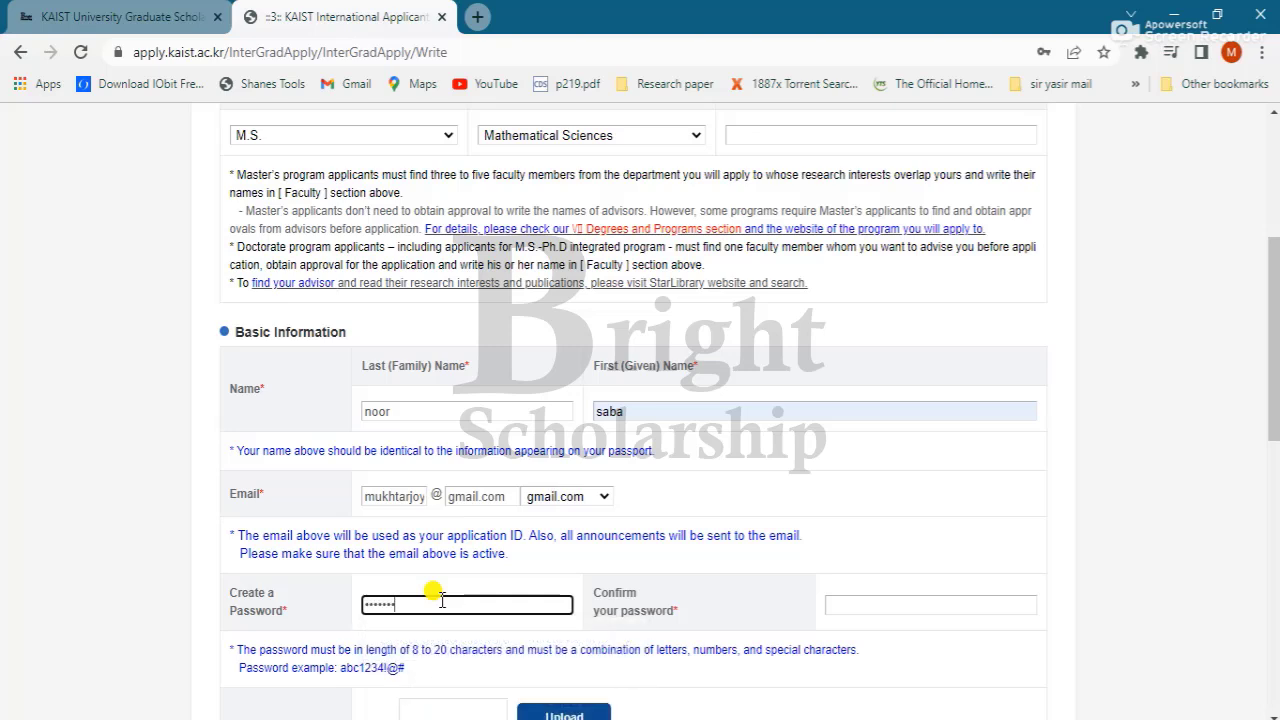
{"action": "key", "text": "Tab"}
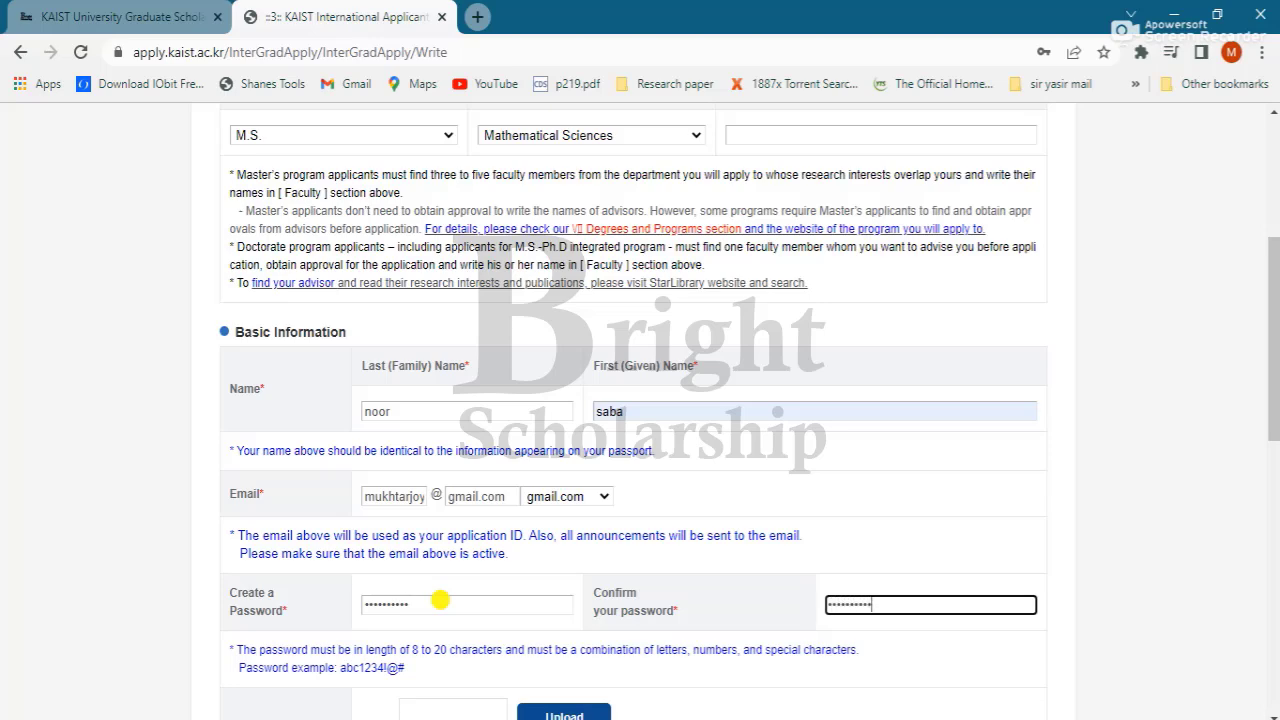
{"action": "scroll", "coordinate": [440, 600], "scroll_direction": "down", "scroll_amount": 2}
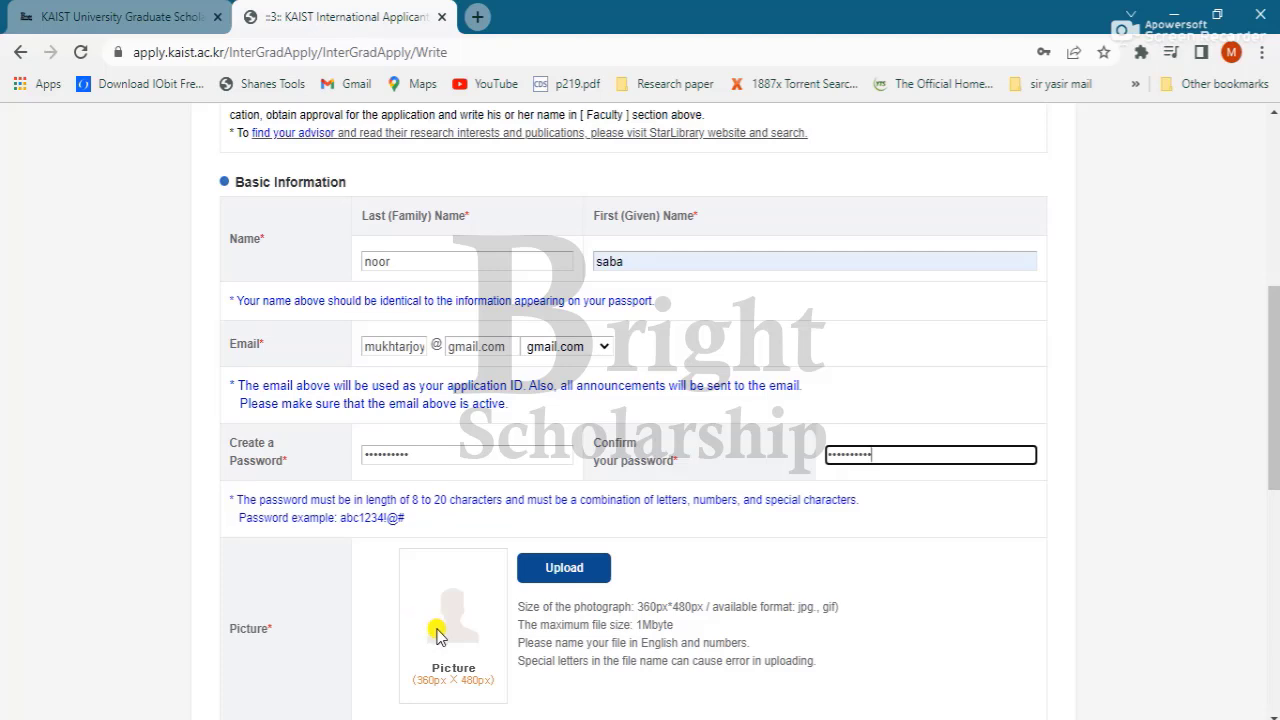
Step: Upload 61-passport_size from the Downloads folder as the application photo
{"action": "left_click", "coordinate": [437, 633]}
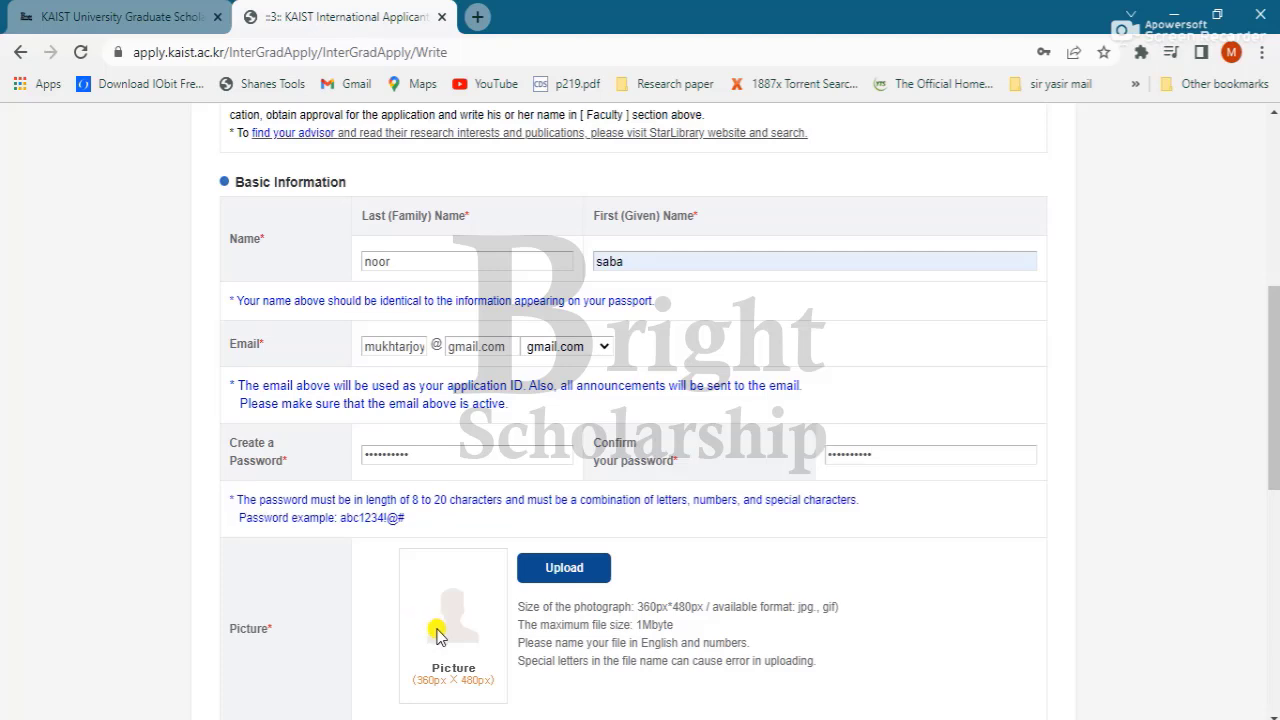
{"action": "left_click", "coordinate": [548, 572]}
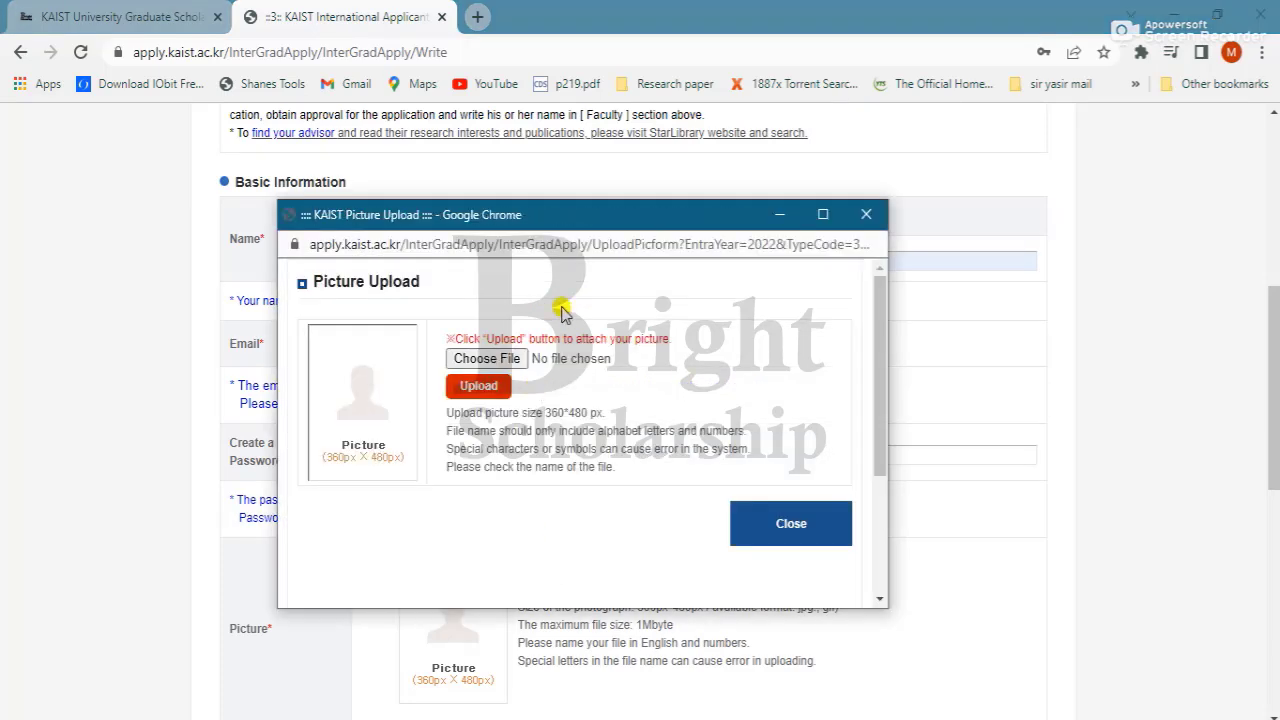
{"action": "left_click", "coordinate": [500, 356]}
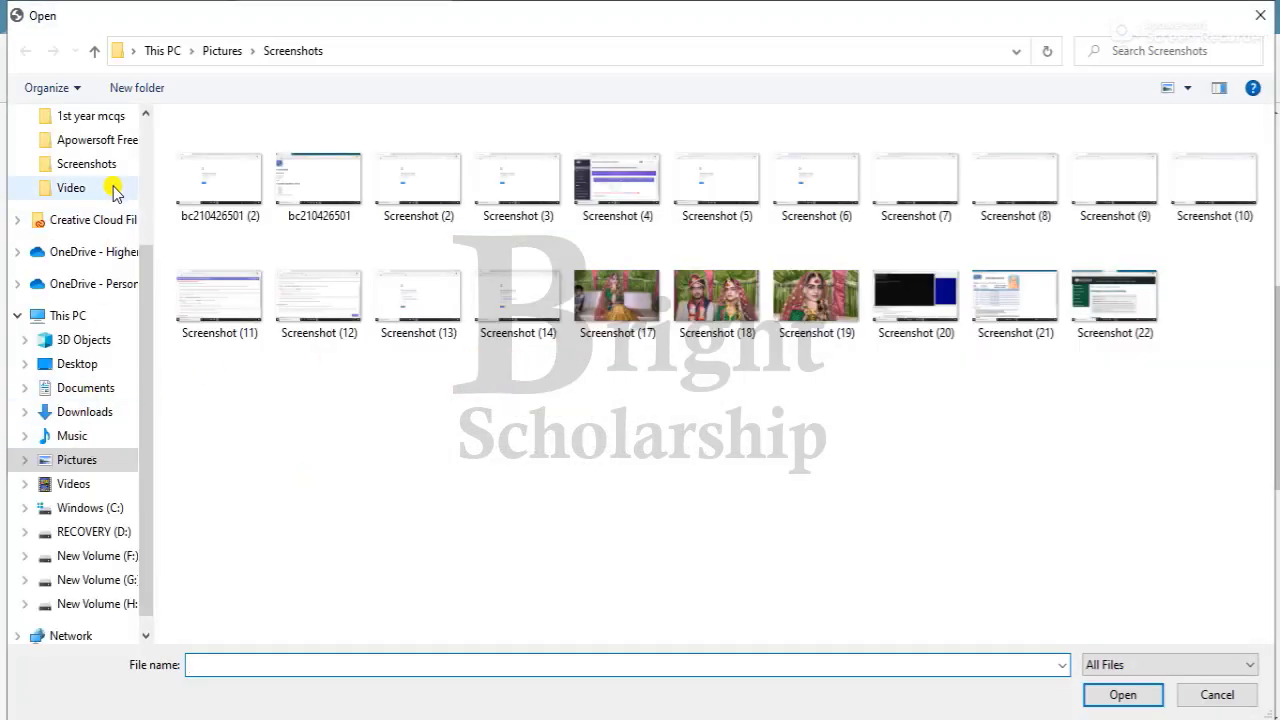
{"action": "left_click", "coordinate": [98, 512]}
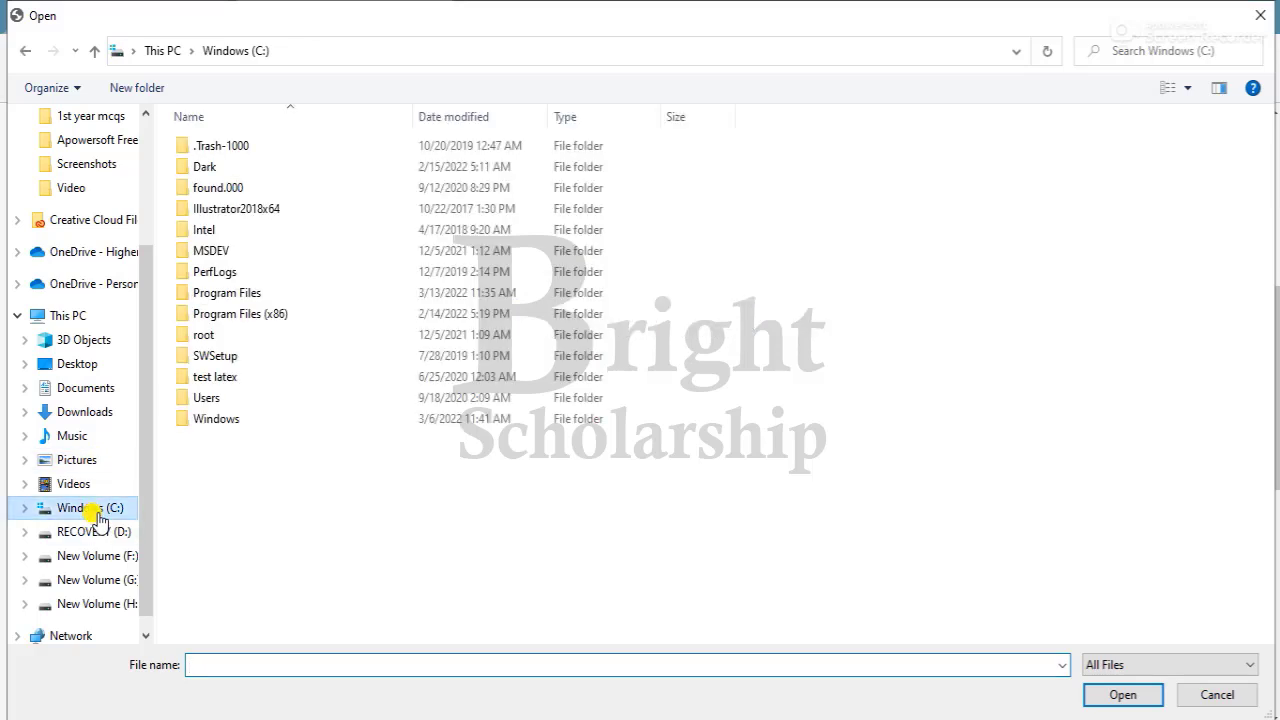
{"action": "left_click", "coordinate": [203, 397]}
{"action": "double_click", "coordinate": [203, 397]}
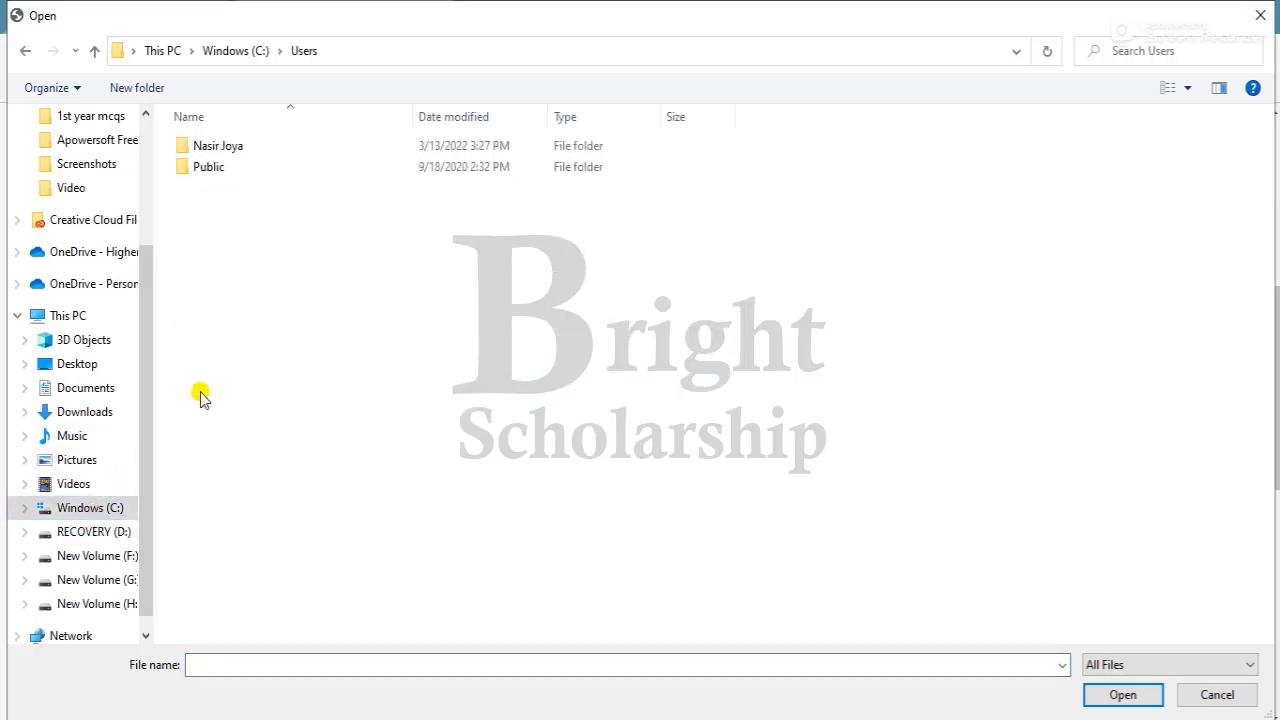
{"action": "double_click", "coordinate": [240, 149]}
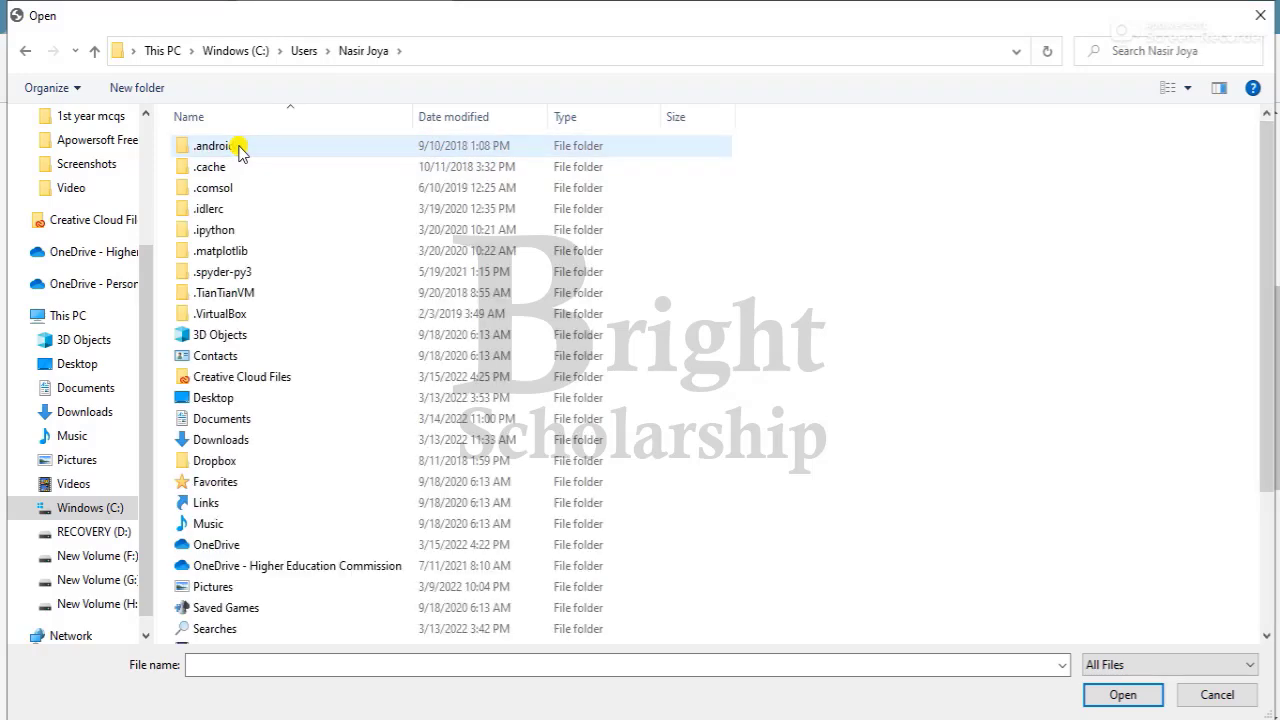
{"action": "scroll", "coordinate": [240, 150], "scroll_direction": "down", "scroll_amount": 3}
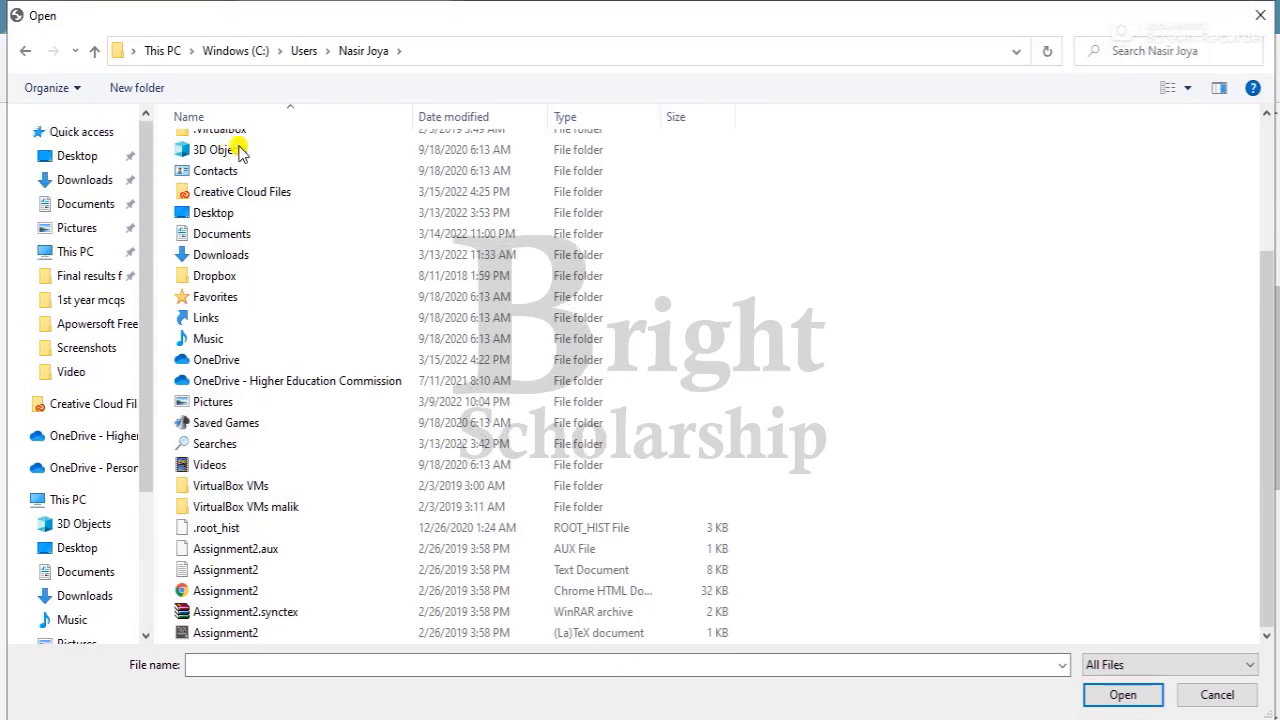
{"action": "left_click", "coordinate": [85, 180]}
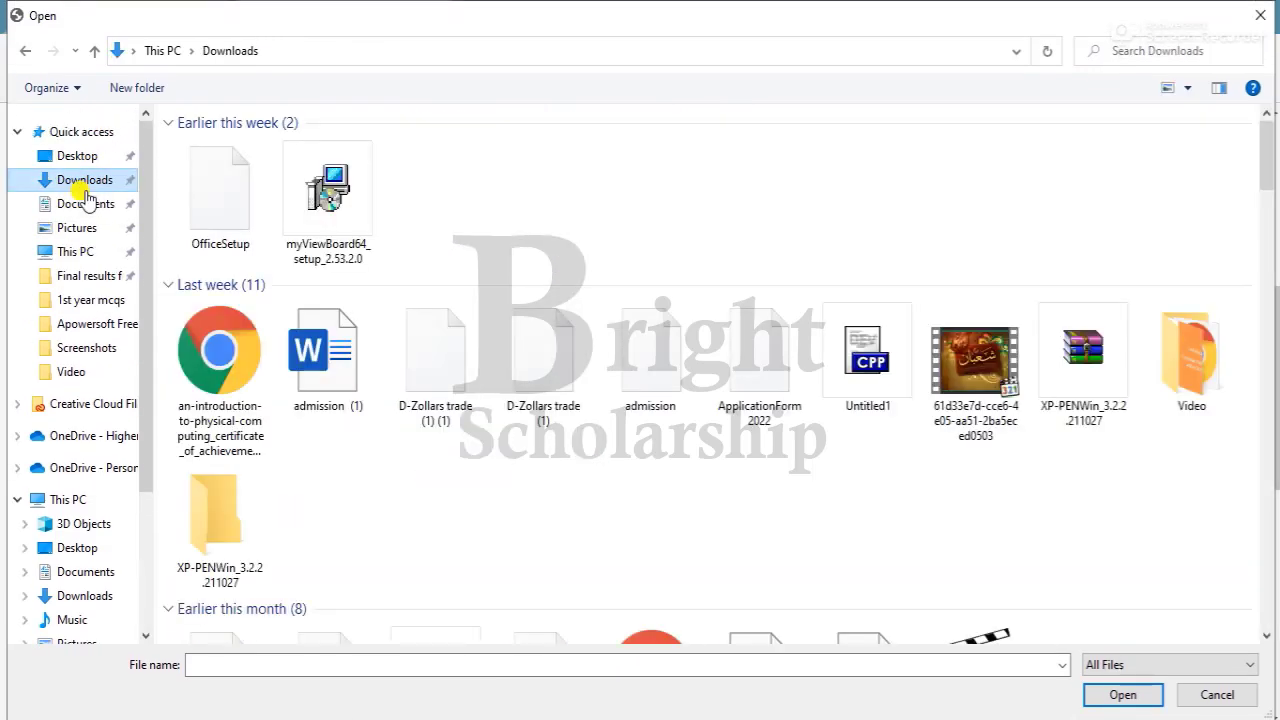
{"action": "scroll", "coordinate": [85, 197], "scroll_direction": "down", "scroll_amount": 10}
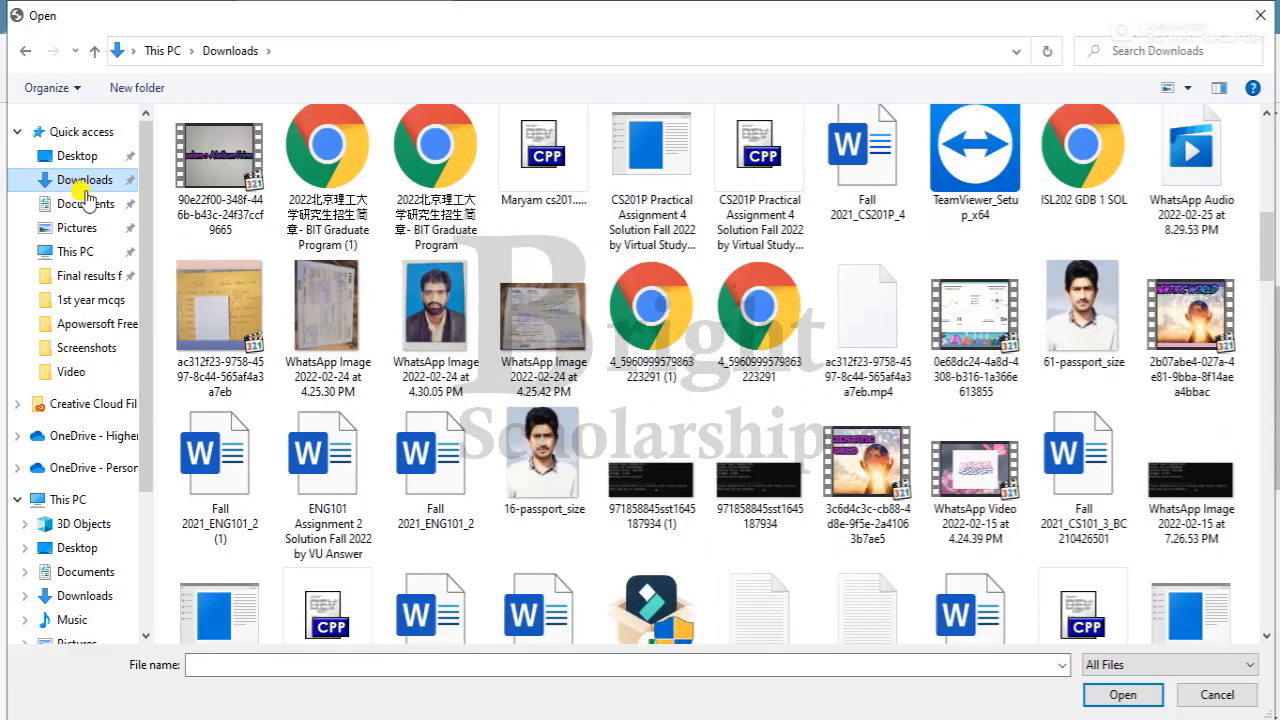
{"action": "left_click", "coordinate": [1087, 312]}
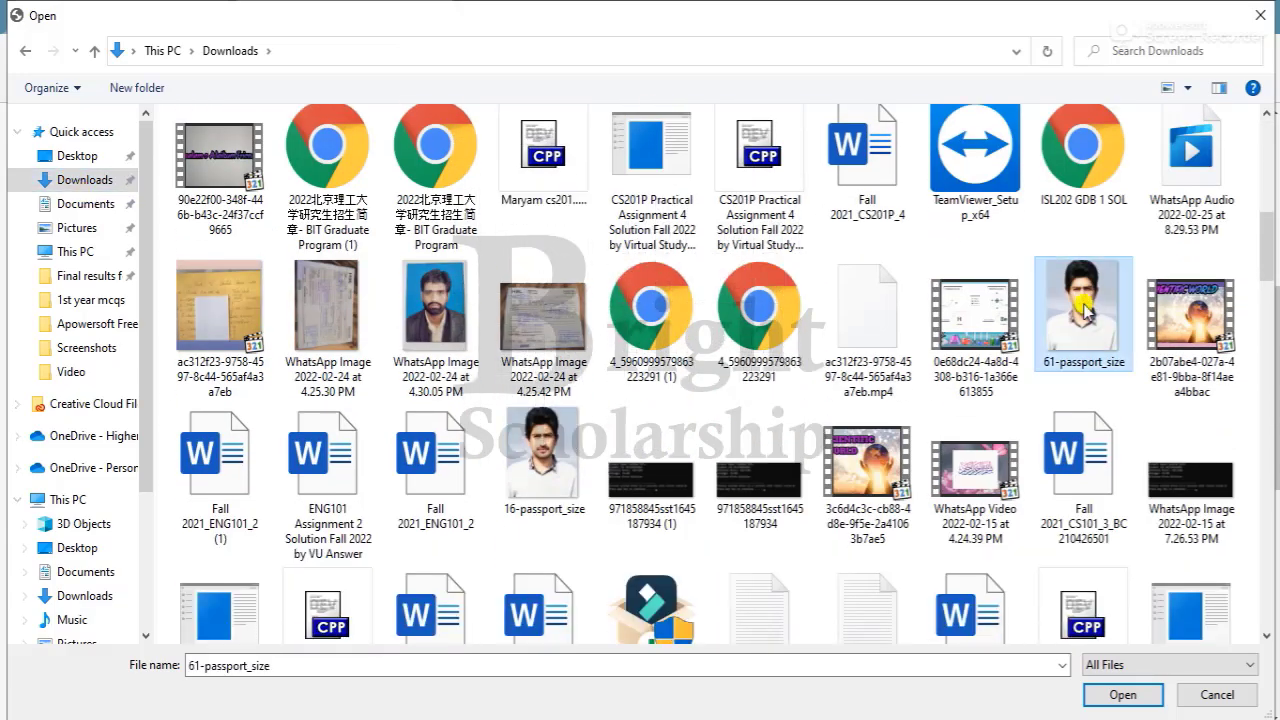
{"action": "double_click", "coordinate": [1087, 312]}
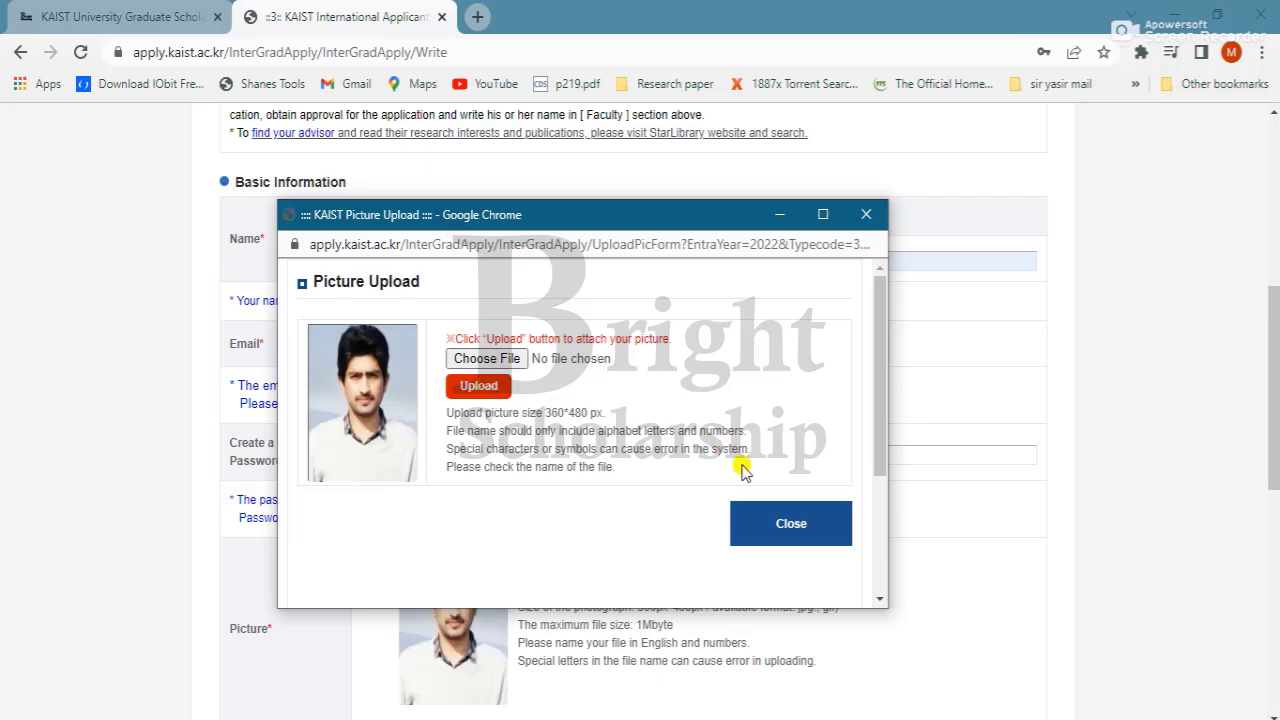
Step: Set the date of birth to 2000-10-23 and the gender to Female
{"action": "left_click", "coordinate": [779, 531]}
{"action": "scroll", "coordinate": [779, 531], "scroll_direction": "down", "scroll_amount": 5}
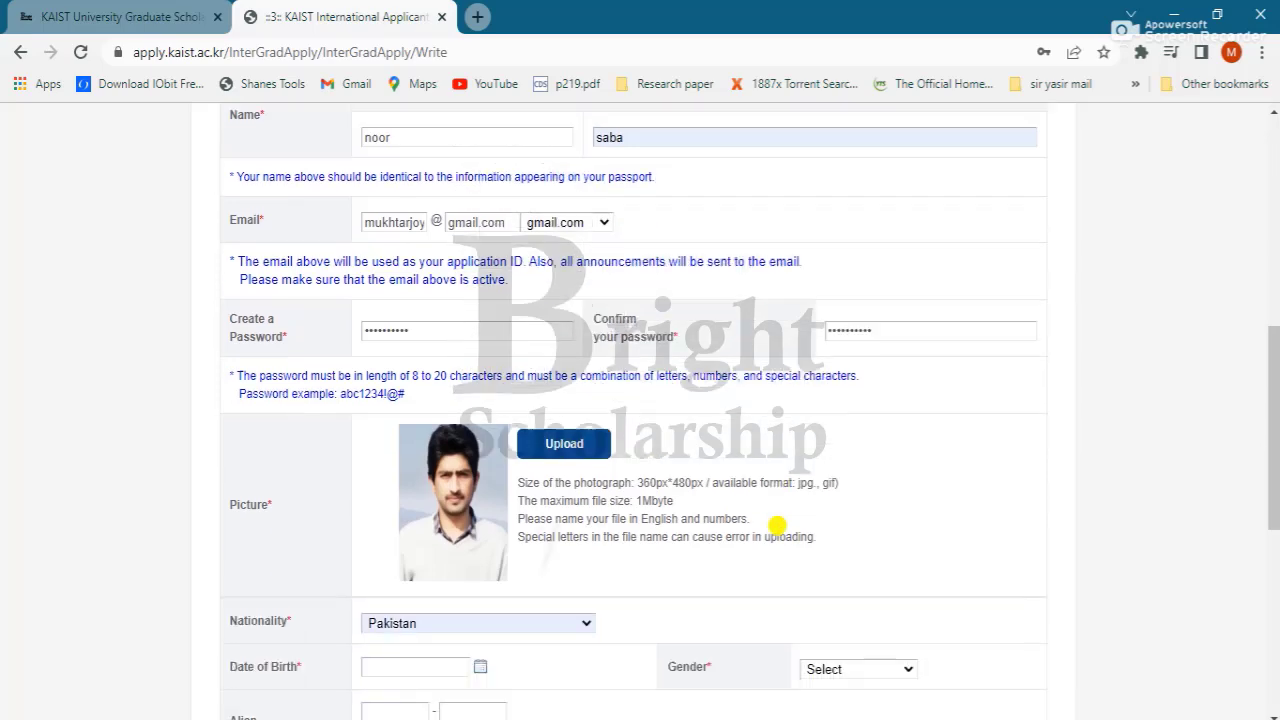
{"action": "scroll", "coordinate": [777, 525], "scroll_direction": "down", "scroll_amount": 1}
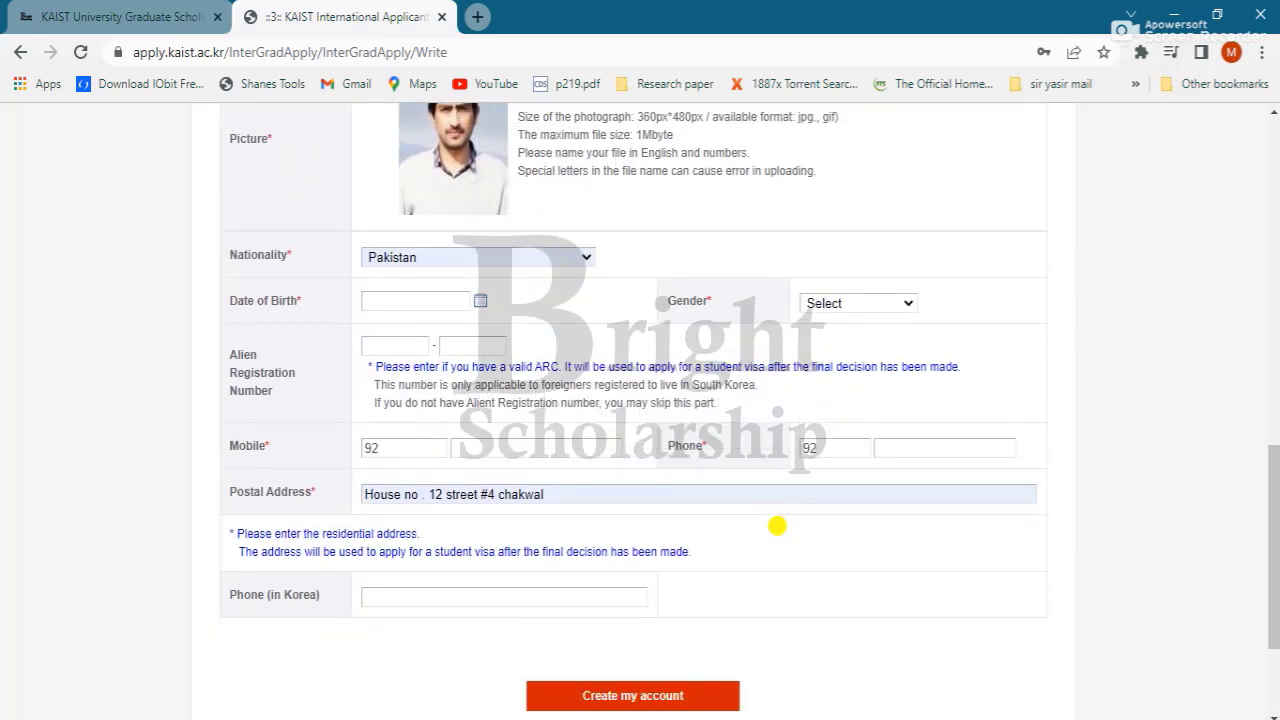
{"action": "scroll", "coordinate": [777, 525], "scroll_direction": "up", "scroll_amount": 1}
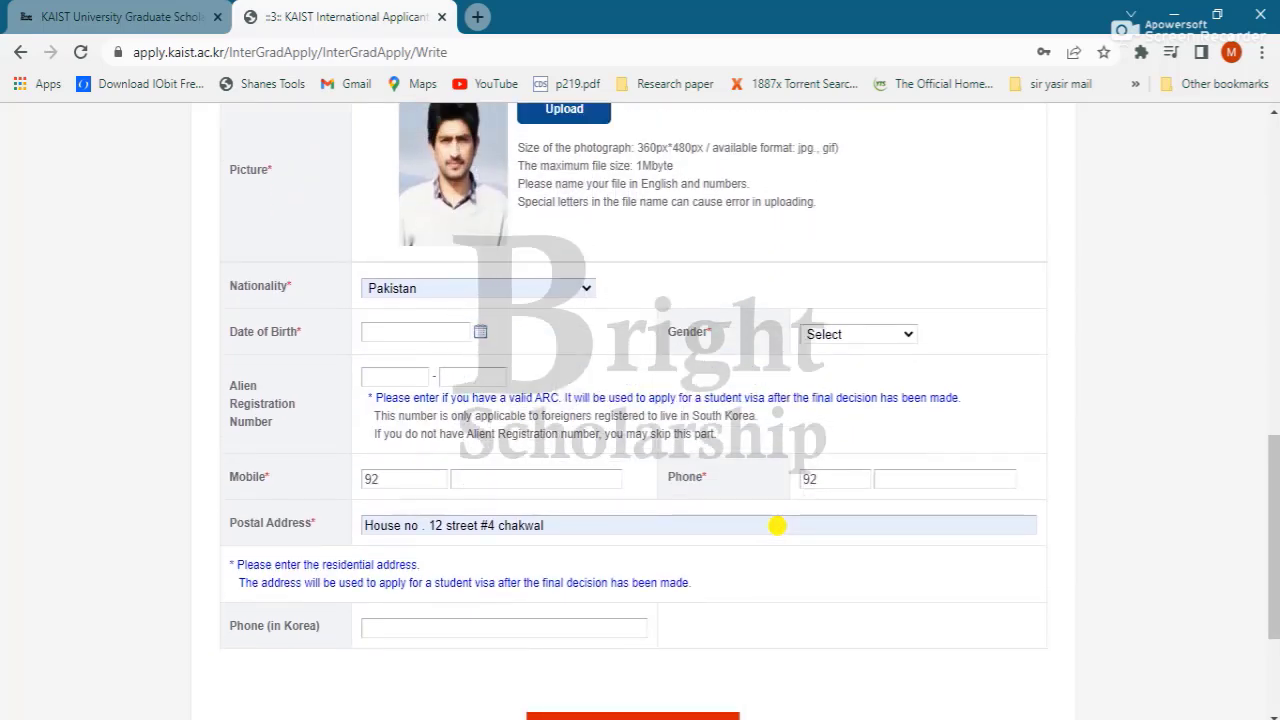
{"action": "left_click", "coordinate": [446, 322]}
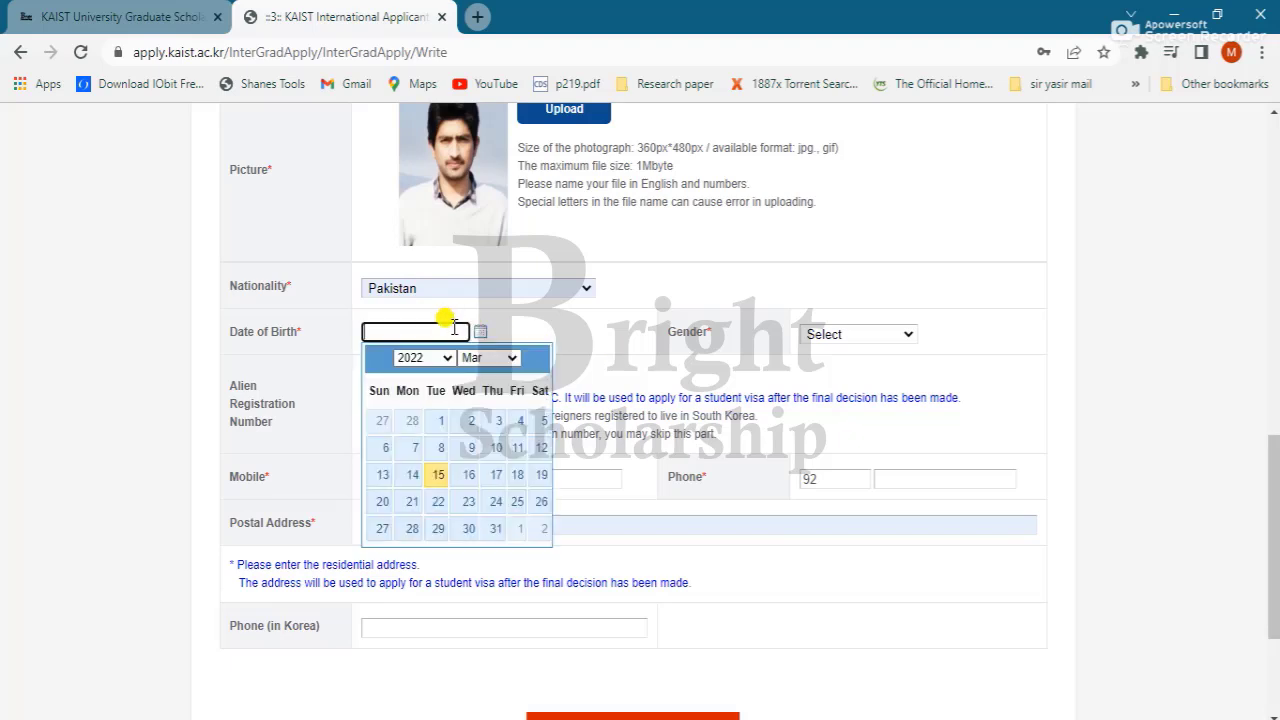
{"action": "left_click", "coordinate": [478, 357]}
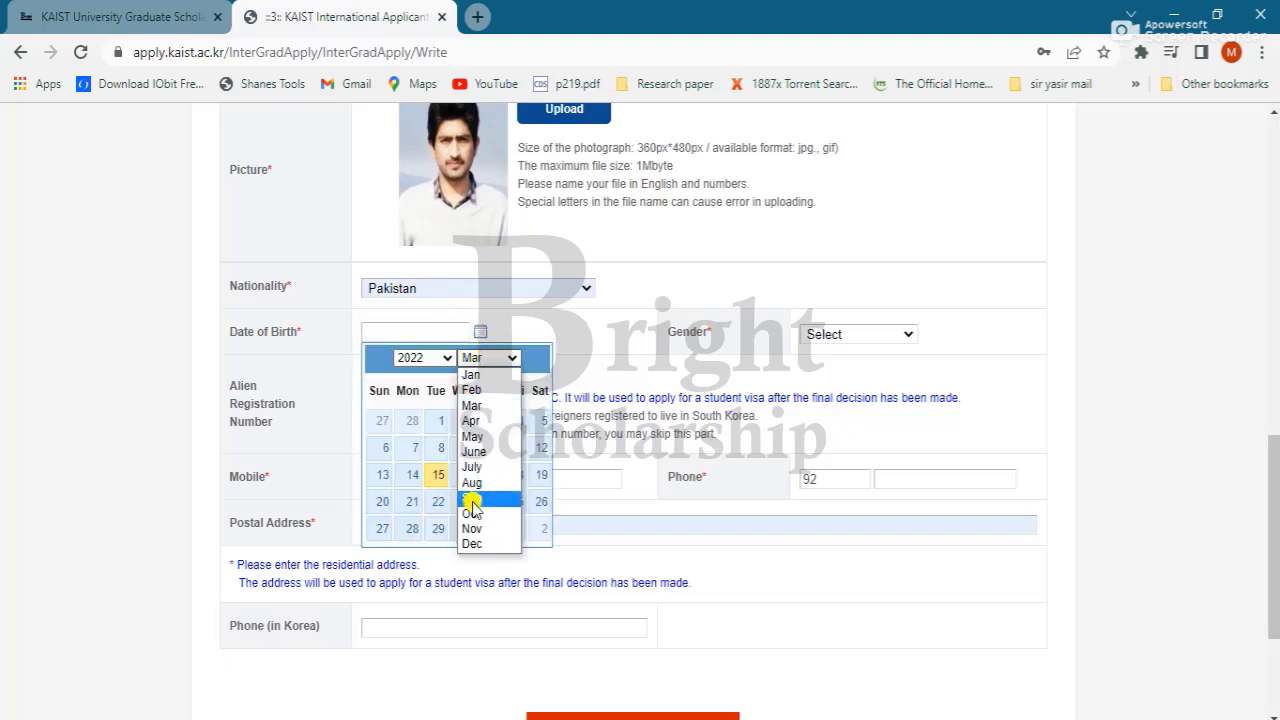
{"action": "left_click", "coordinate": [472, 513]}
{"action": "left_click", "coordinate": [437, 357]}
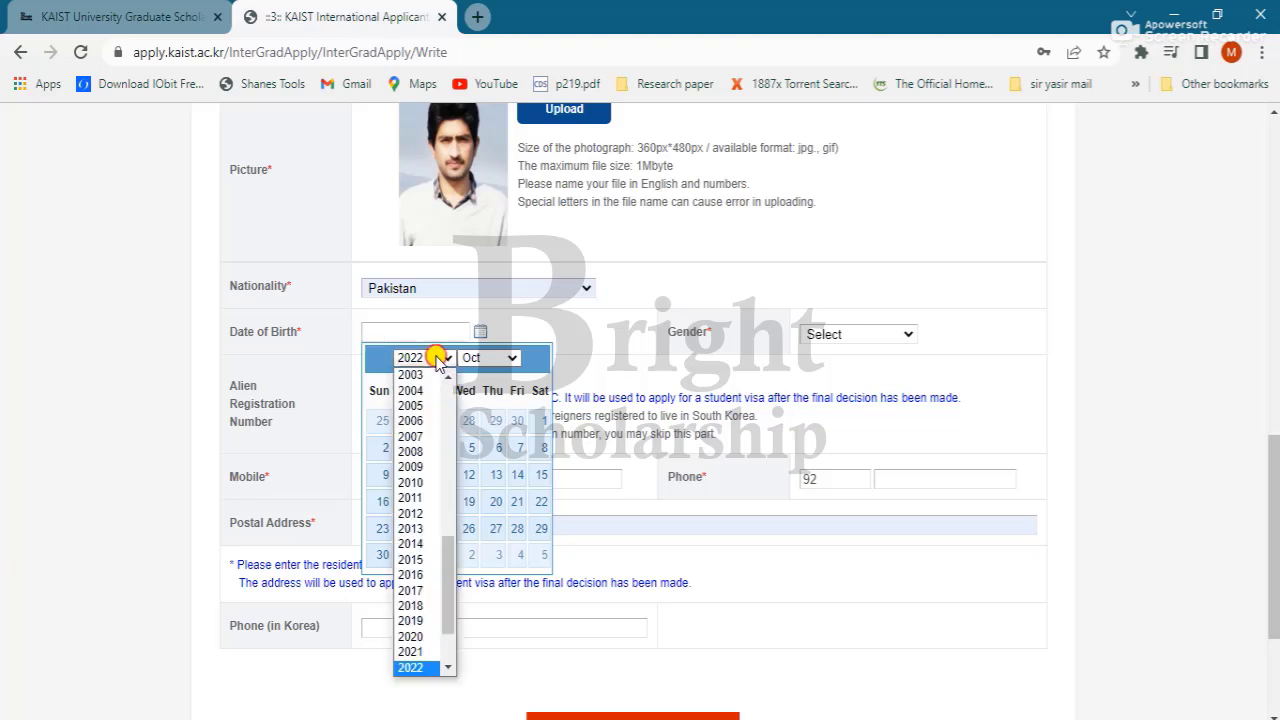
{"action": "key", "text": "Down"}
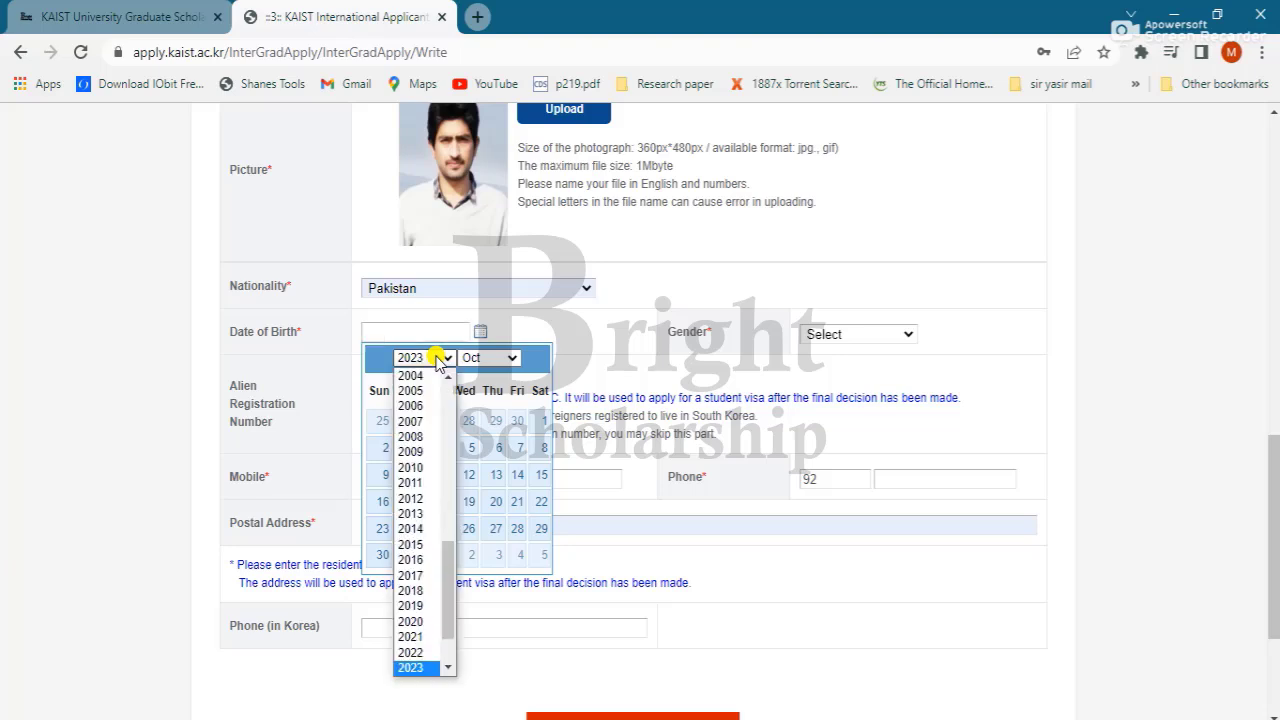
{"action": "left_click", "coordinate": [445, 535]}
{"action": "scroll", "coordinate": [414, 534], "scroll_direction": "up", "scroll_amount": 3}
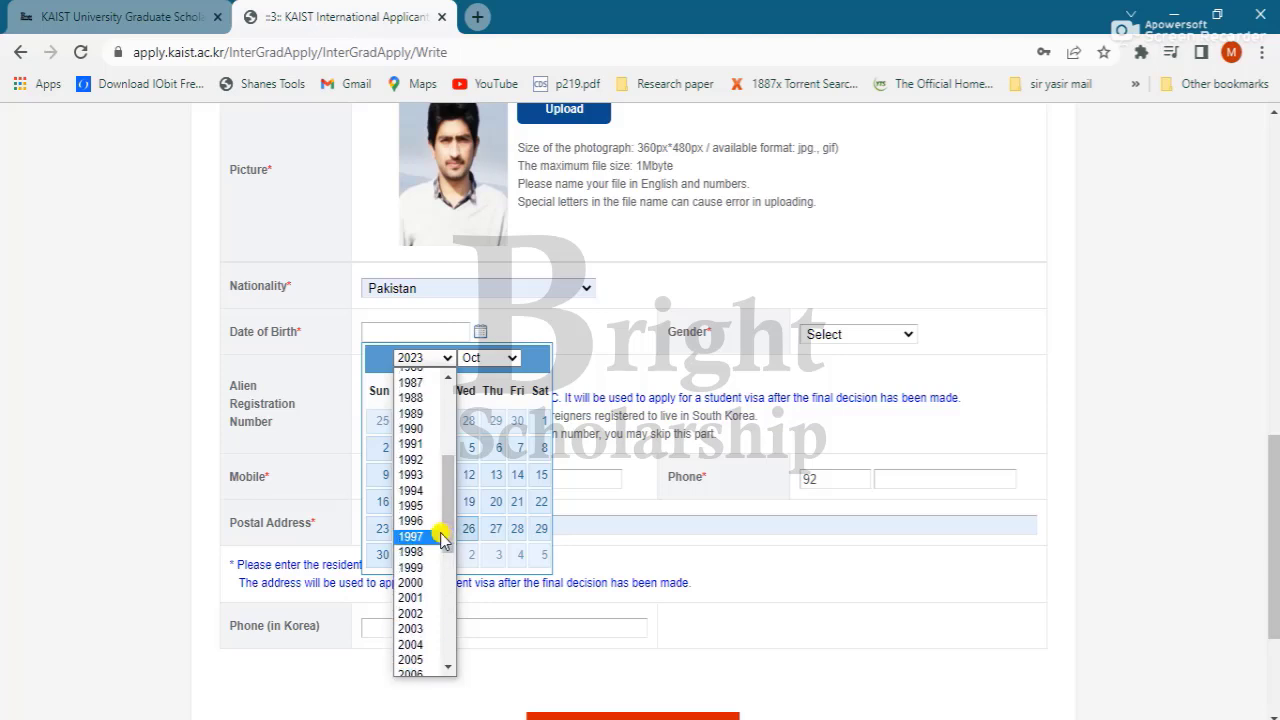
{"action": "left_click", "coordinate": [420, 582]}
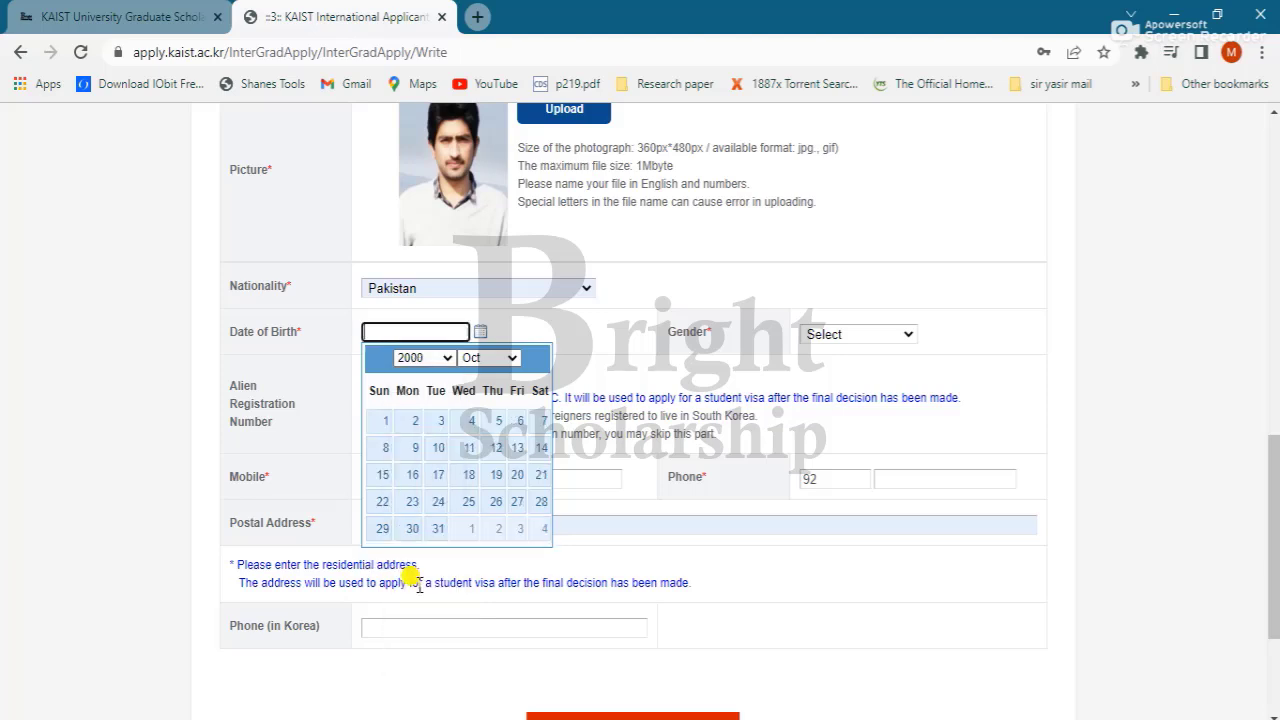
{"action": "left_click", "coordinate": [410, 503]}
{"action": "left_click", "coordinate": [880, 337]}
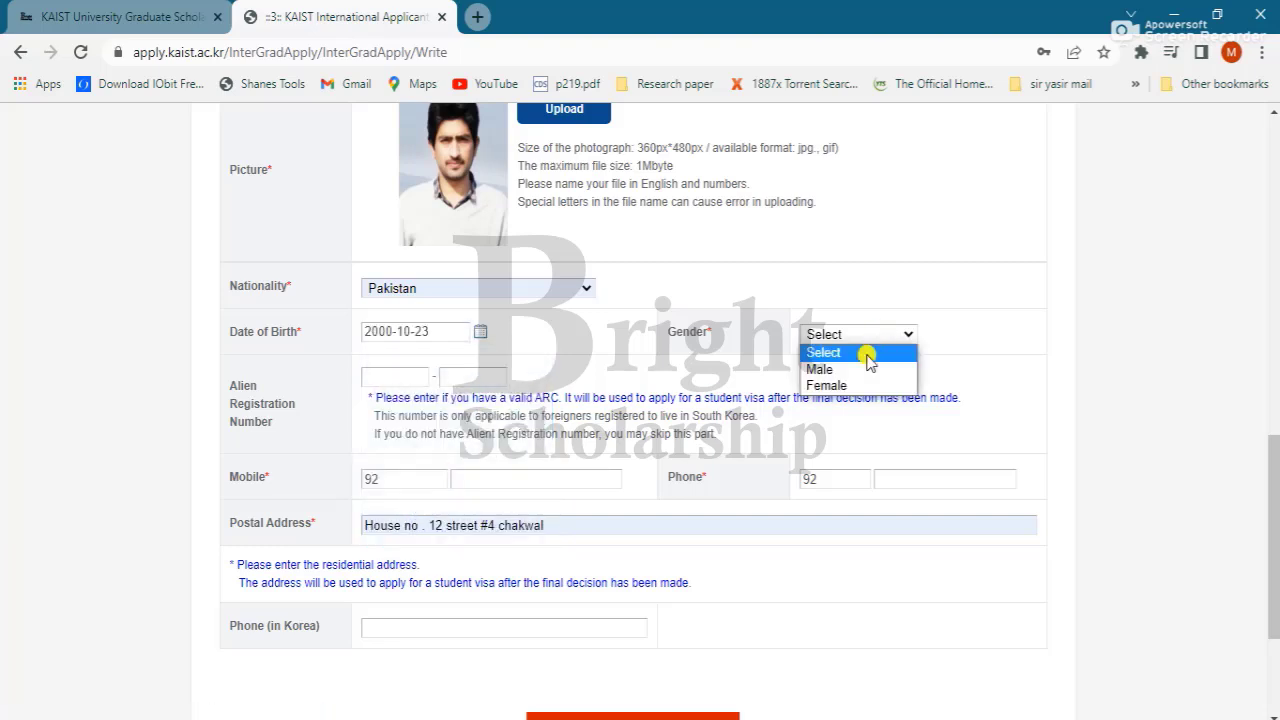
{"action": "left_click", "coordinate": [850, 385]}
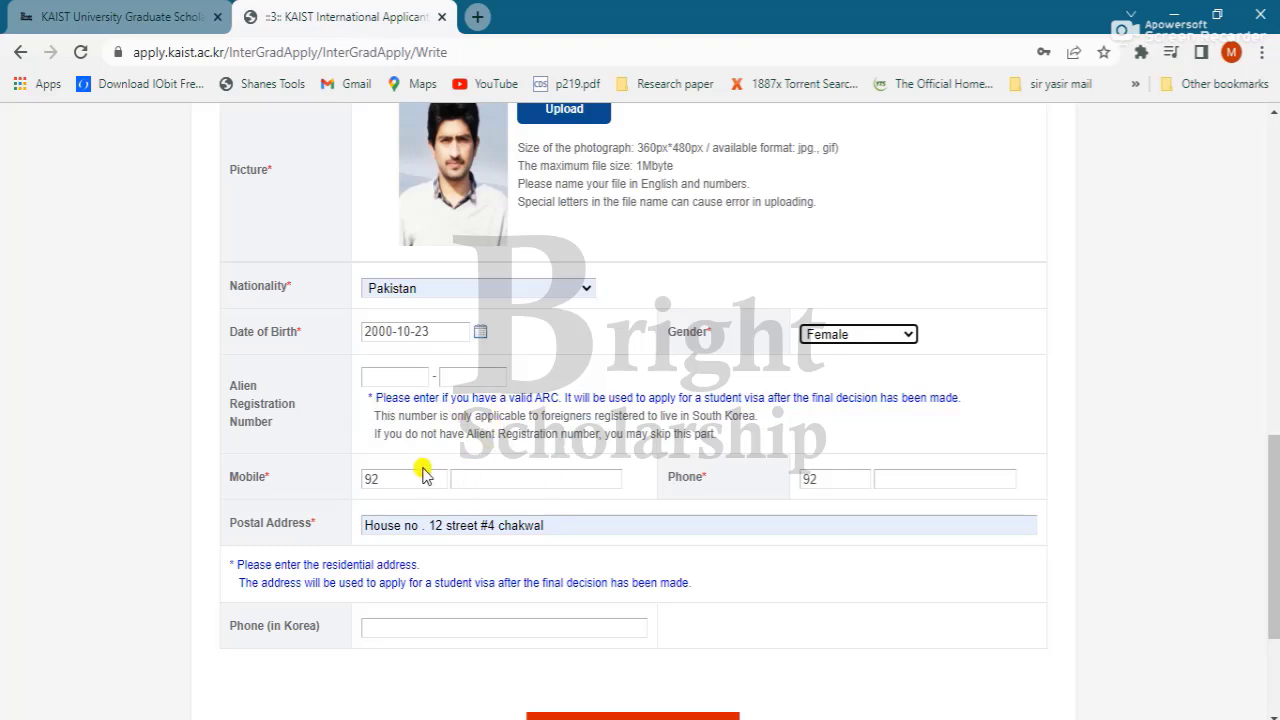
Step: Autofill the Mobile and Phone numbers from saved suggestions and clear their country-code boxes
{"action": "left_click", "coordinate": [513, 479]}
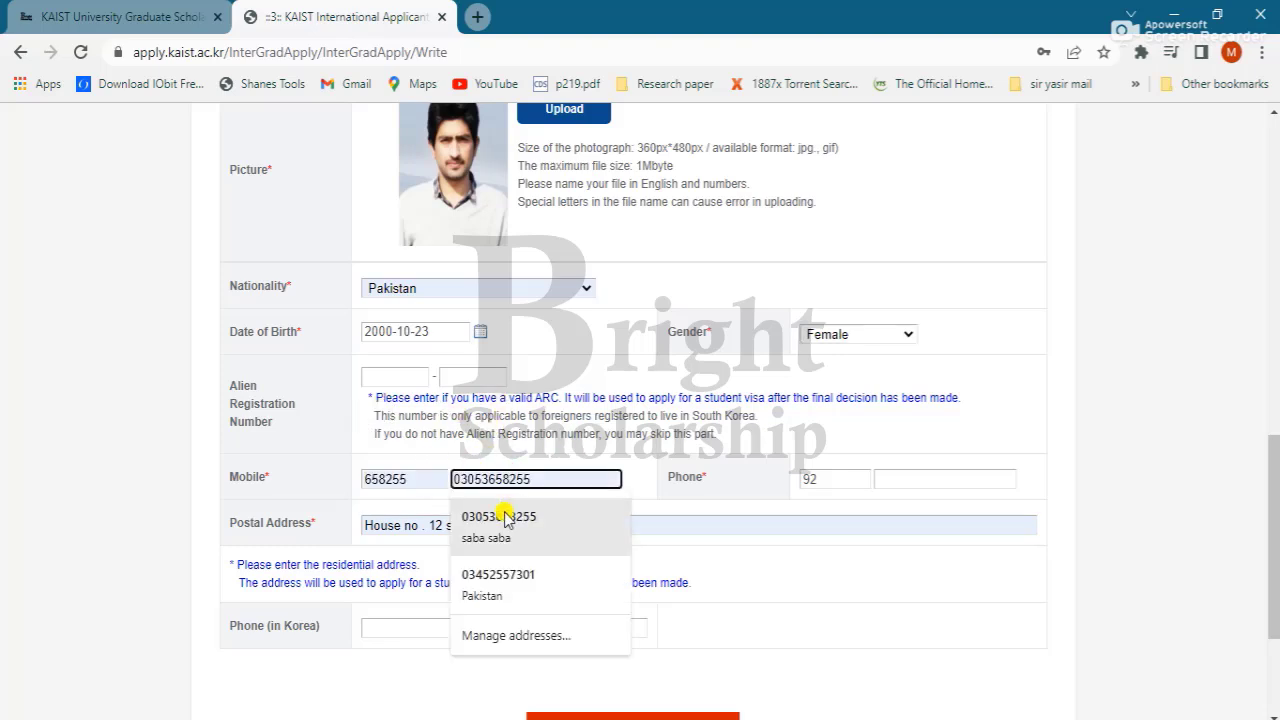
{"action": "left_click", "coordinate": [508, 592]}
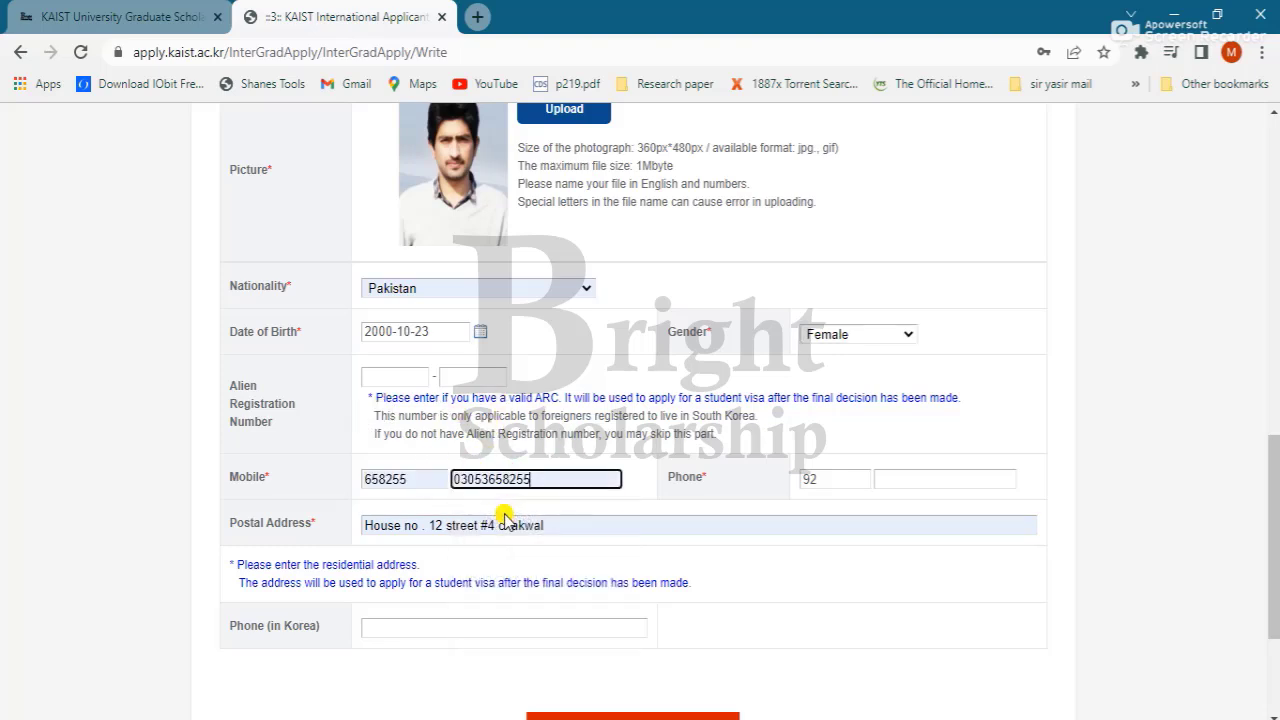
{"action": "left_click", "coordinate": [410, 476]}
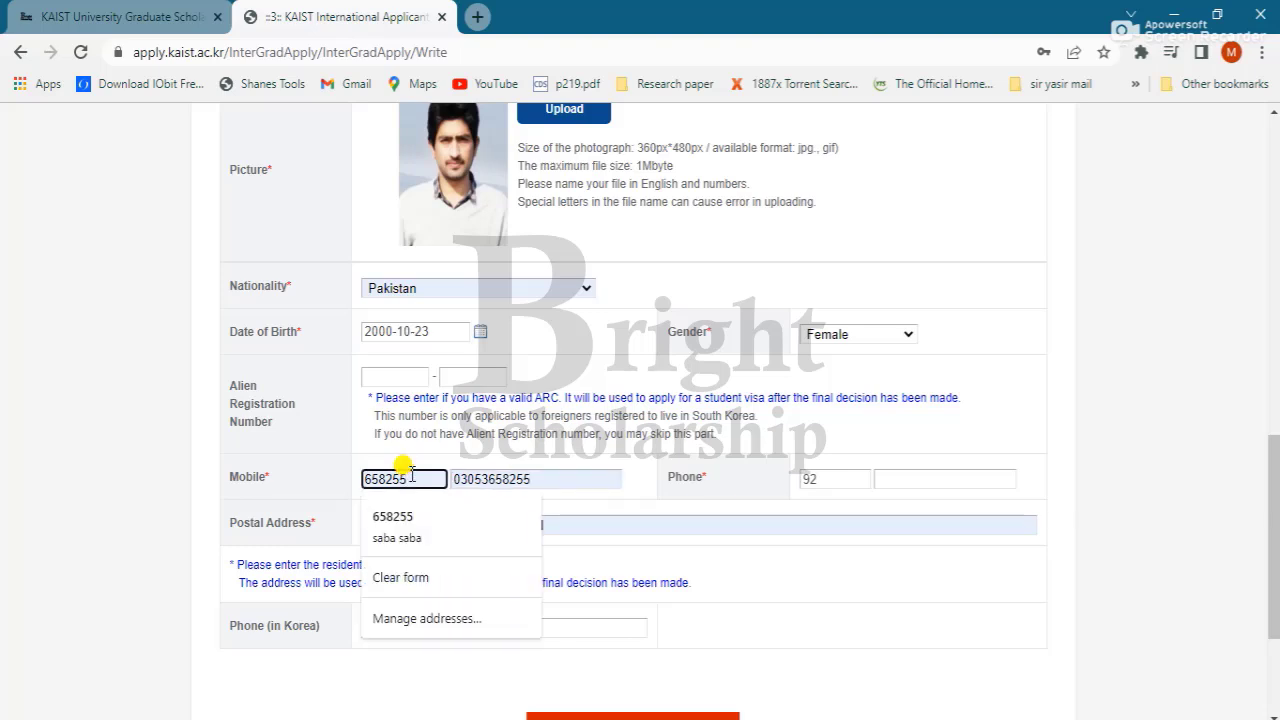
{"action": "key", "text": "ctrl+a"}
{"action": "key", "text": "BackSpace"}
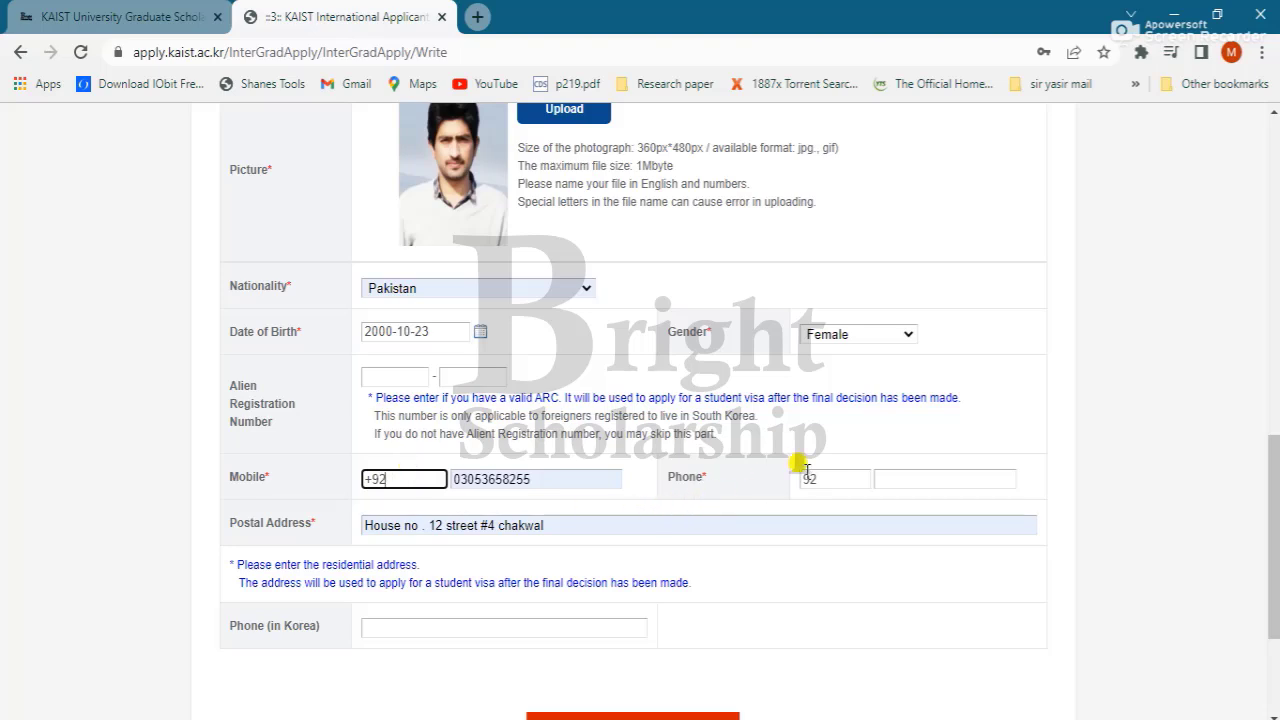
{"action": "left_click", "coordinate": [928, 476]}
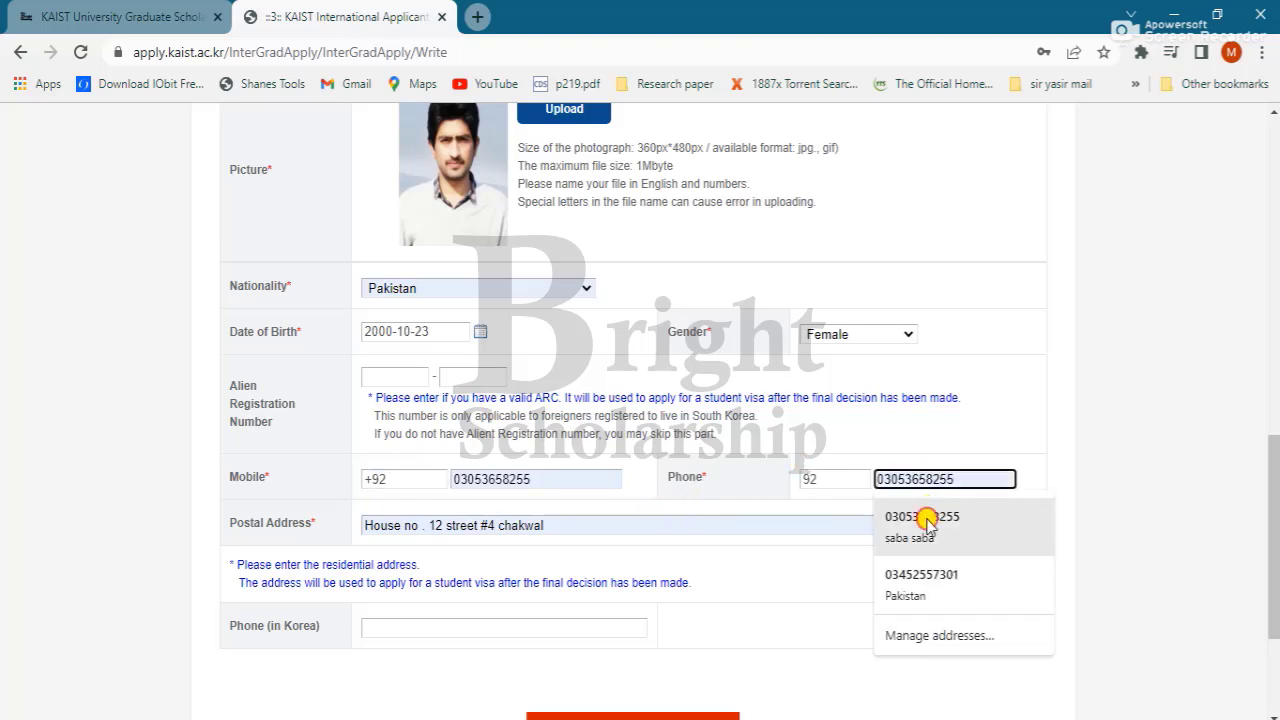
{"action": "left_click", "coordinate": [920, 517]}
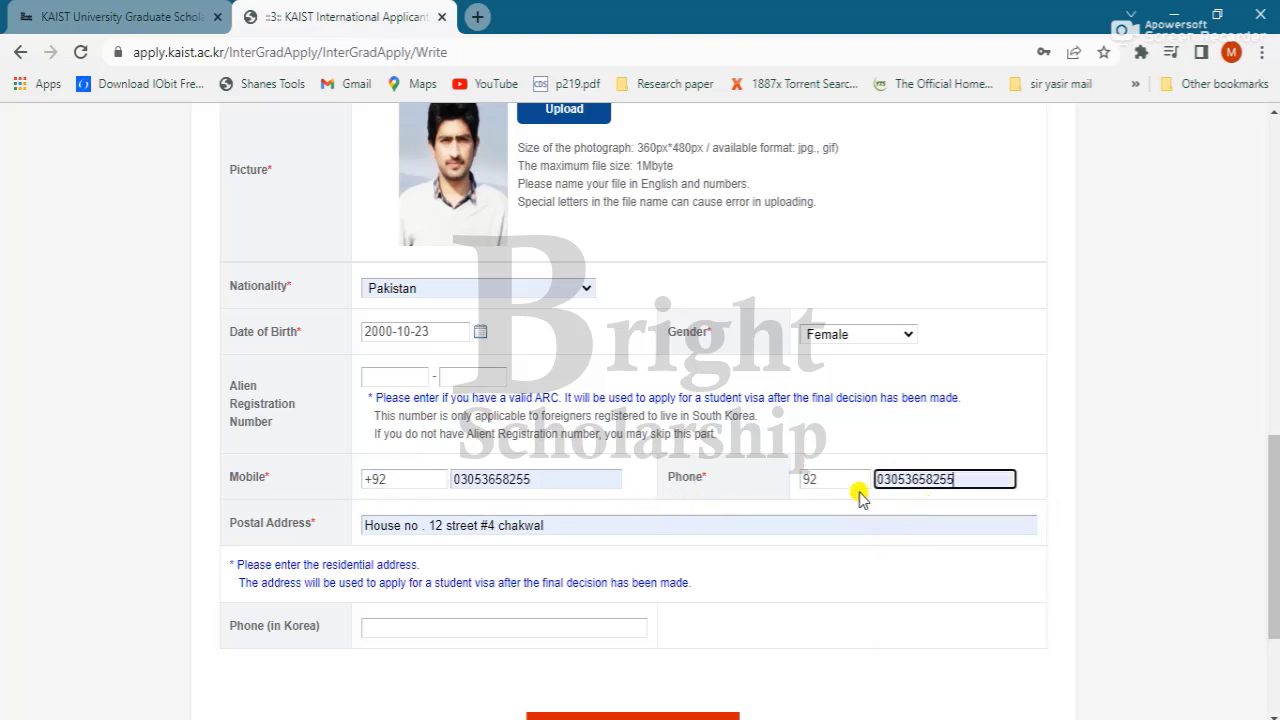
{"action": "left_click", "coordinate": [806, 479]}
Step: Try creating the account and dismiss the resulting password error alerts
{"action": "scroll", "coordinate": [806, 479], "scroll_direction": "down", "scroll_amount": 1}
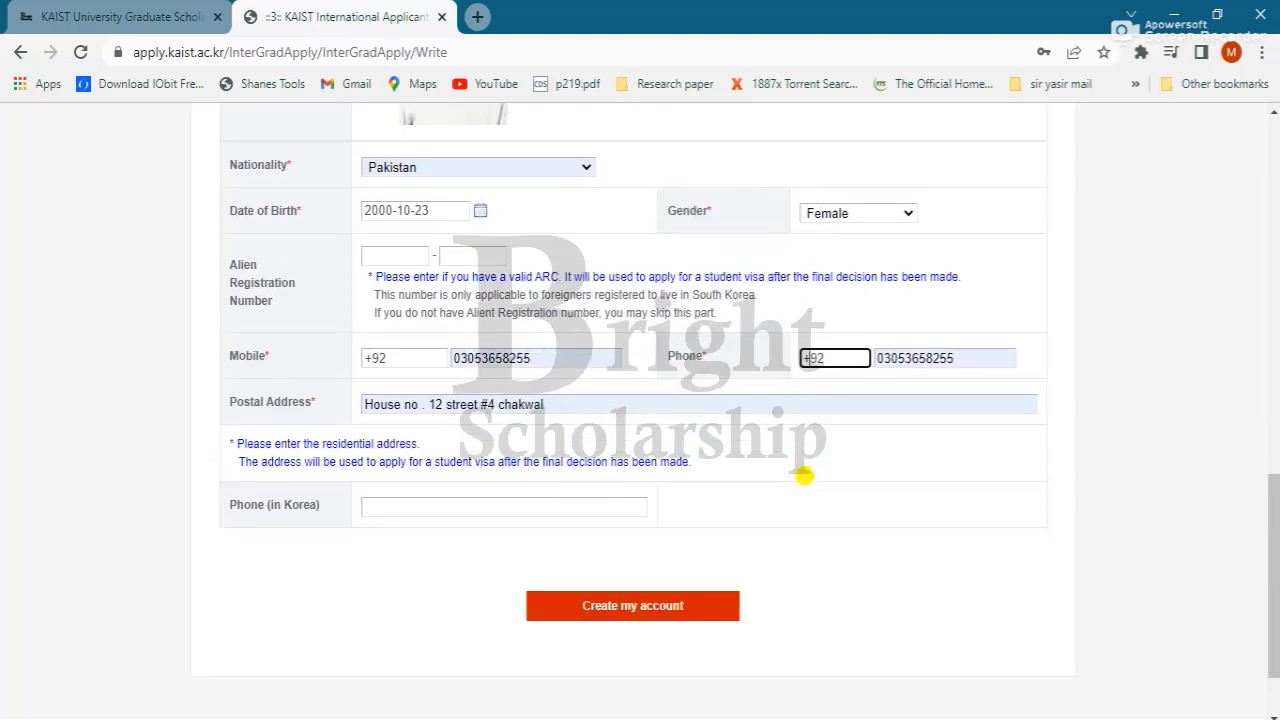
{"action": "key", "text": "Tab"}
{"action": "key", "text": "Tab"}
{"action": "key", "text": "Tab"}
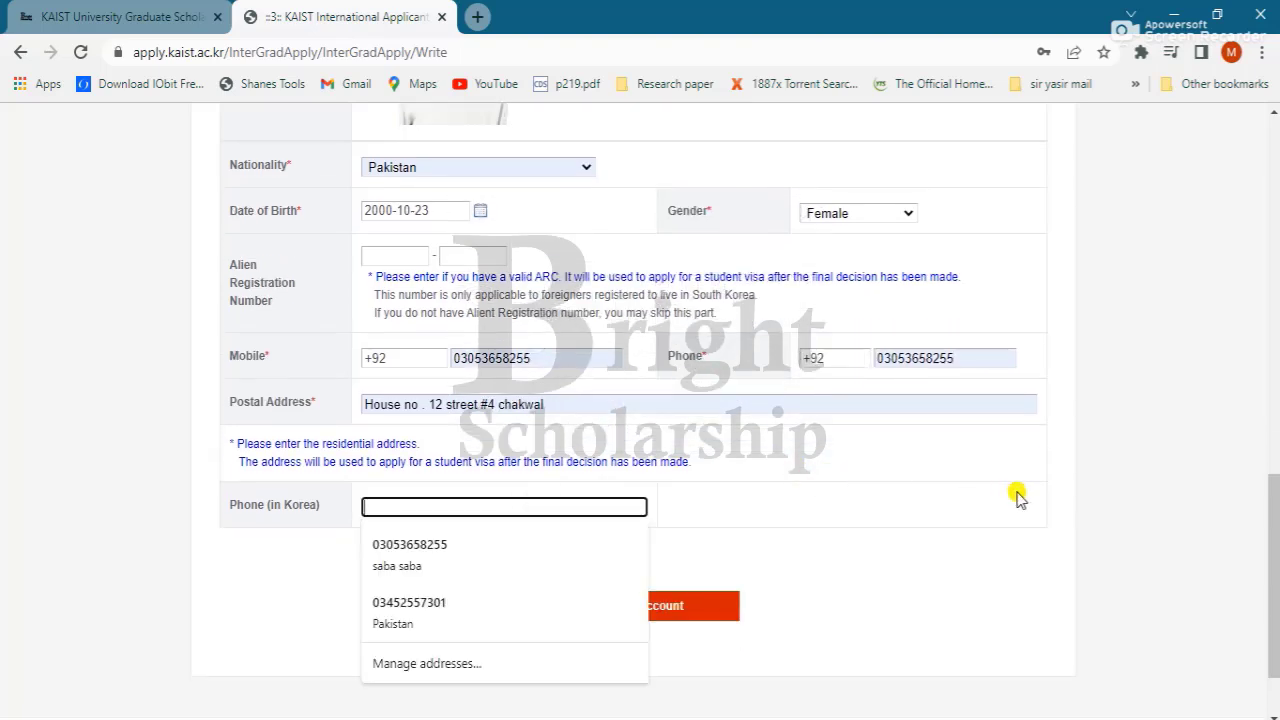
{"action": "left_click", "coordinate": [914, 540]}
{"action": "left_click", "coordinate": [632, 616]}
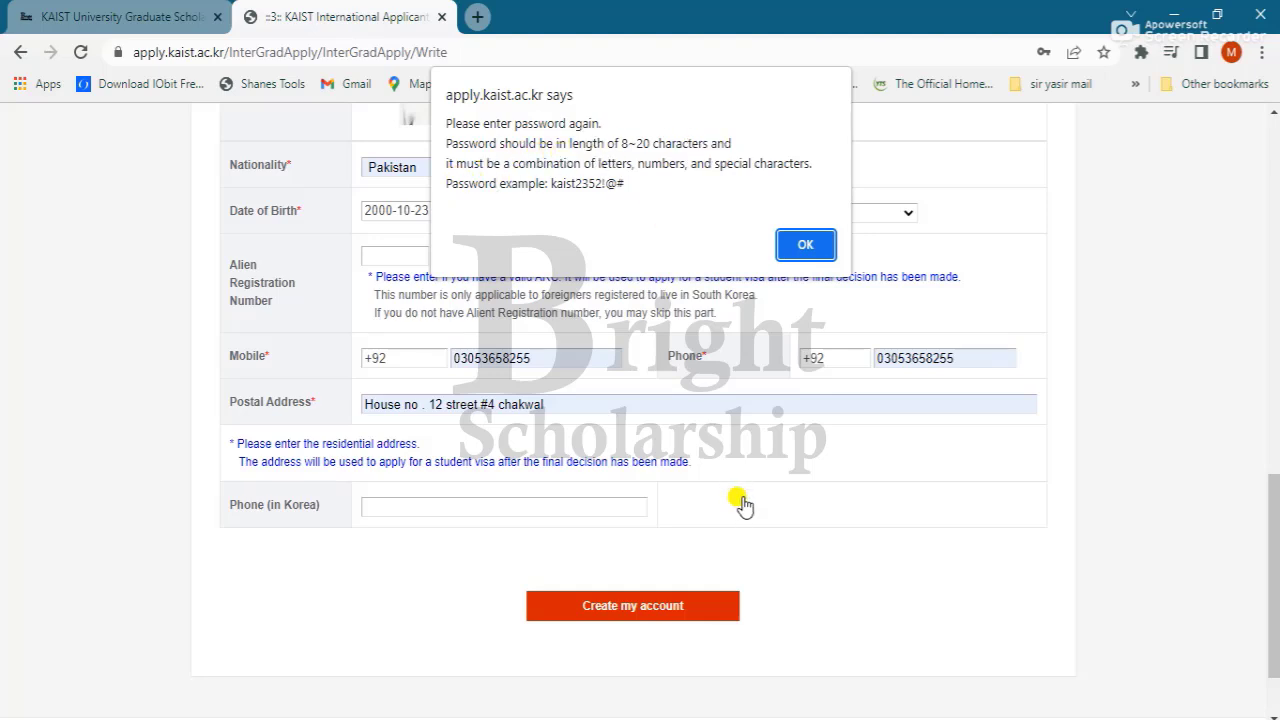
{"action": "key", "text": "Return"}
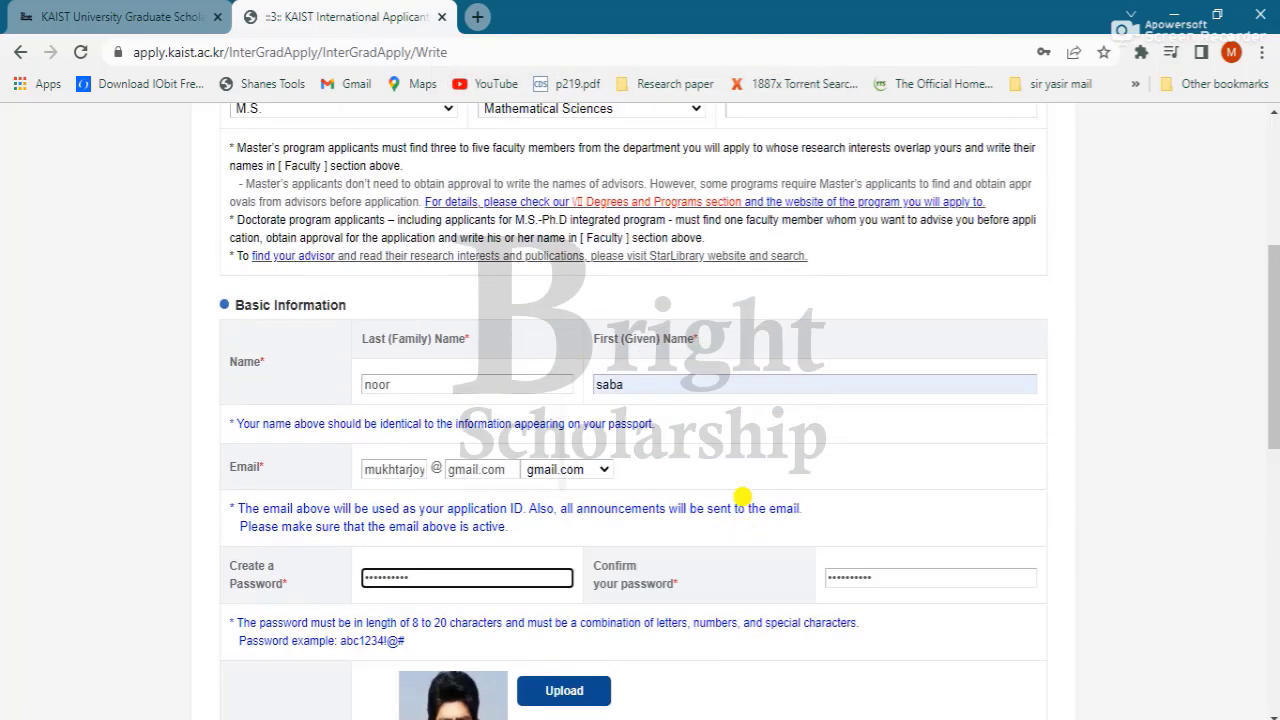
{"action": "scroll", "coordinate": [742, 496], "scroll_direction": "down", "scroll_amount": 1}
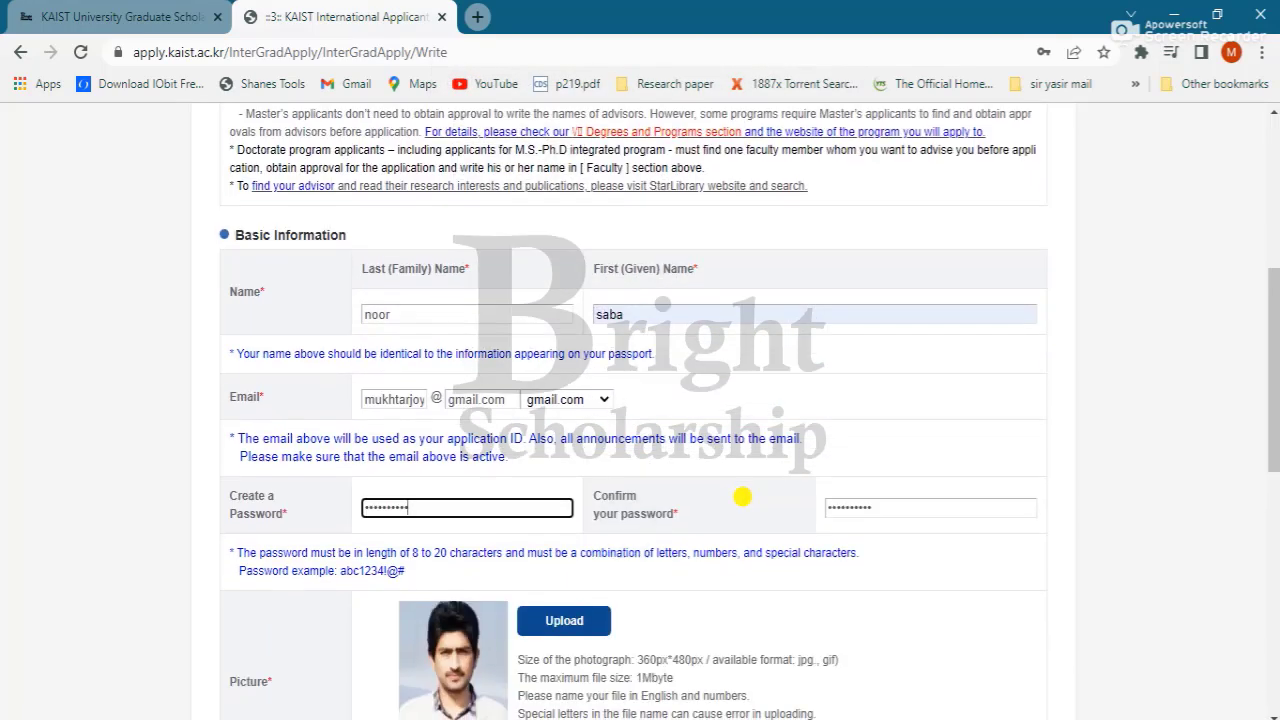
{"action": "left_click", "coordinate": [406, 507]}
{"action": "left_click", "coordinate": [872, 507]}
{"action": "scroll", "coordinate": [742, 496], "scroll_direction": "down", "scroll_amount": 7}
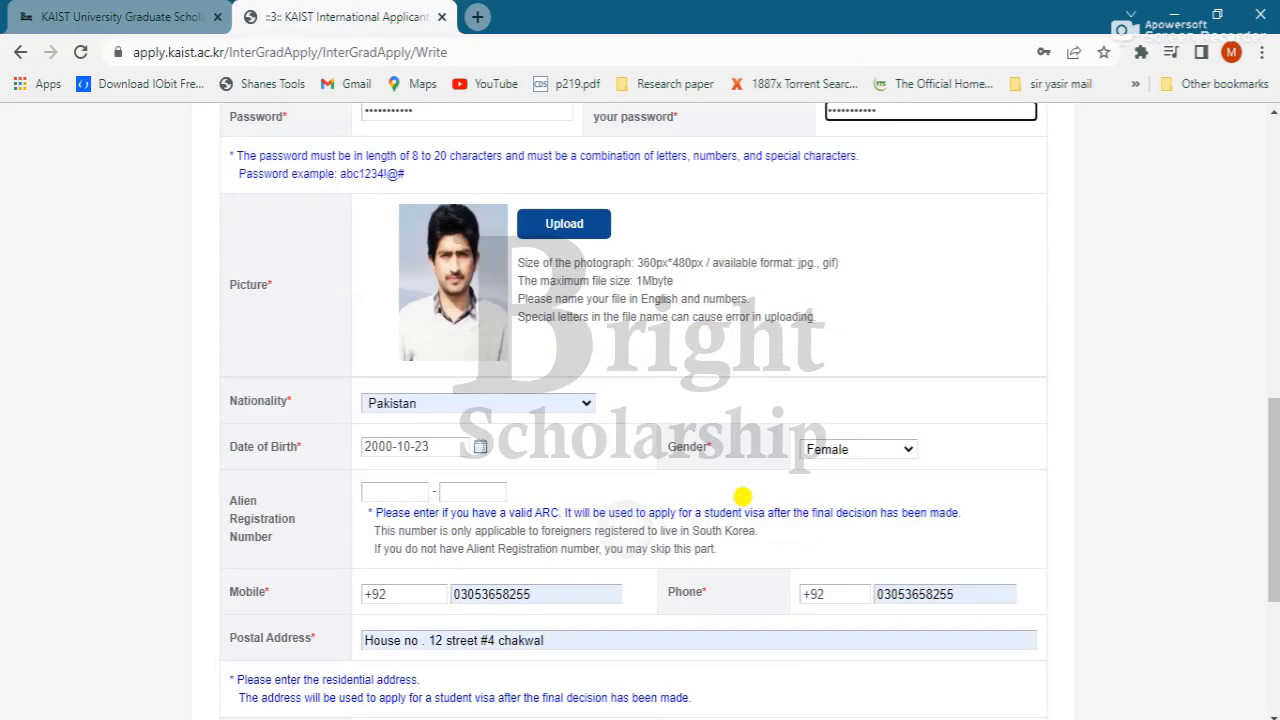
{"action": "left_click", "coordinate": [740, 497]}
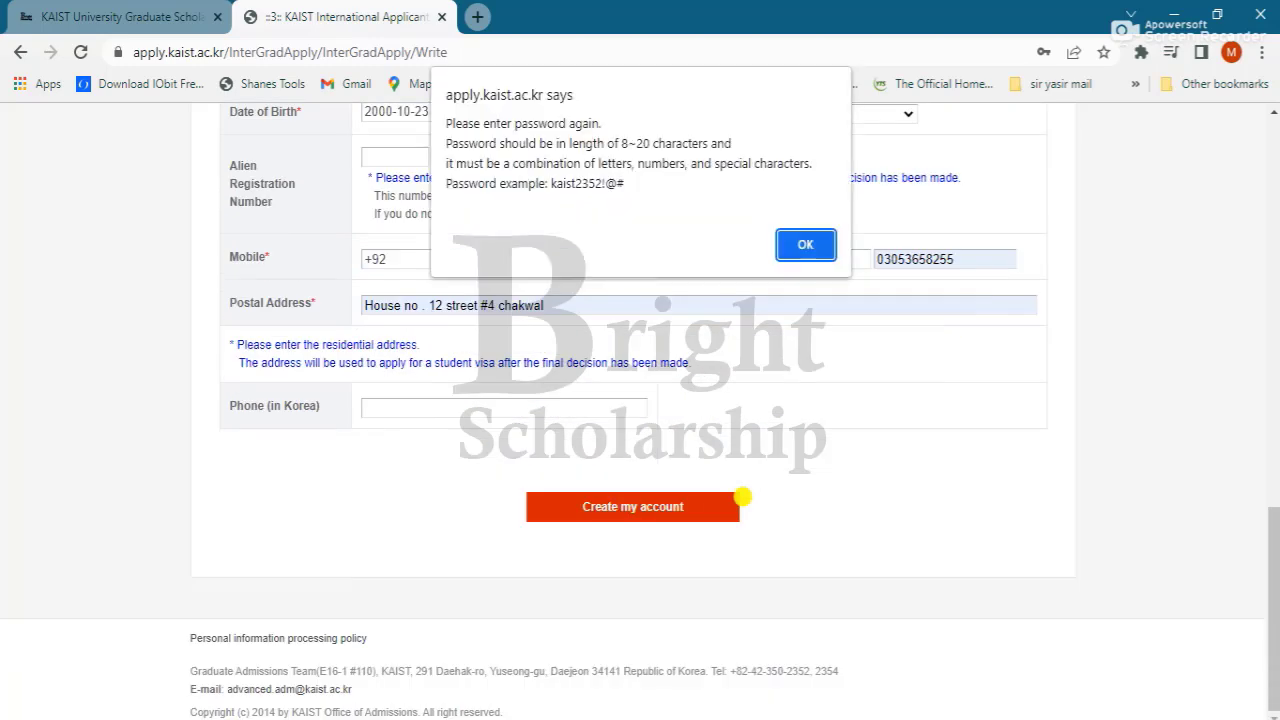
{"action": "left_click", "coordinate": [807, 228]}
{"action": "scroll", "coordinate": [807, 225], "scroll_direction": "up", "scroll_amount": 1}
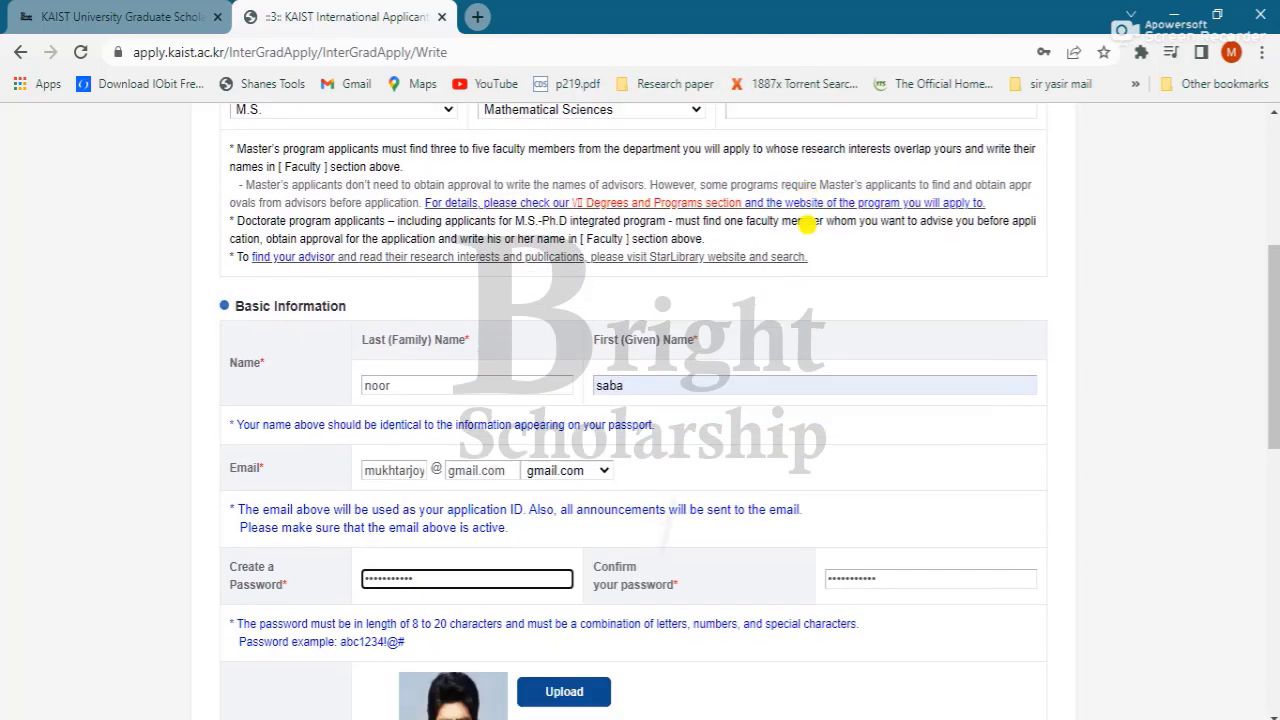
Step: Clear the old password and enter a new one in both password fields
{"action": "key", "text": "BackSpace"}
{"action": "key", "text": "BackSpace"}
{"action": "key", "text": "BackSpace"}
{"action": "key", "text": "BackSpace"}
{"action": "key", "text": "BackSpace"}
{"action": "key", "text": "BackSpace"}
{"action": "key", "text": "BackSpace"}
{"action": "key", "text": "BackSpace"}
{"action": "key", "text": "BackSpace"}
{"action": "key", "text": "BackSpace"}
{"action": "key", "text": "BackSpace"}
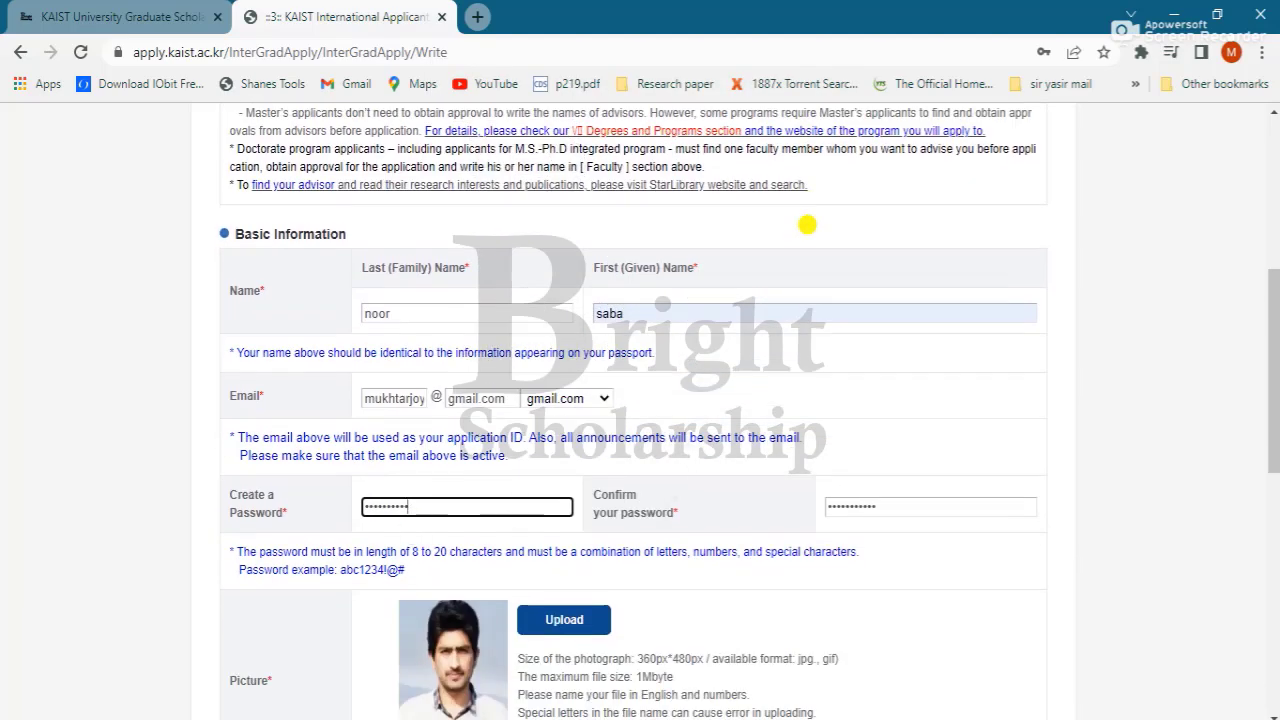
{"action": "type", "text": "••••"}
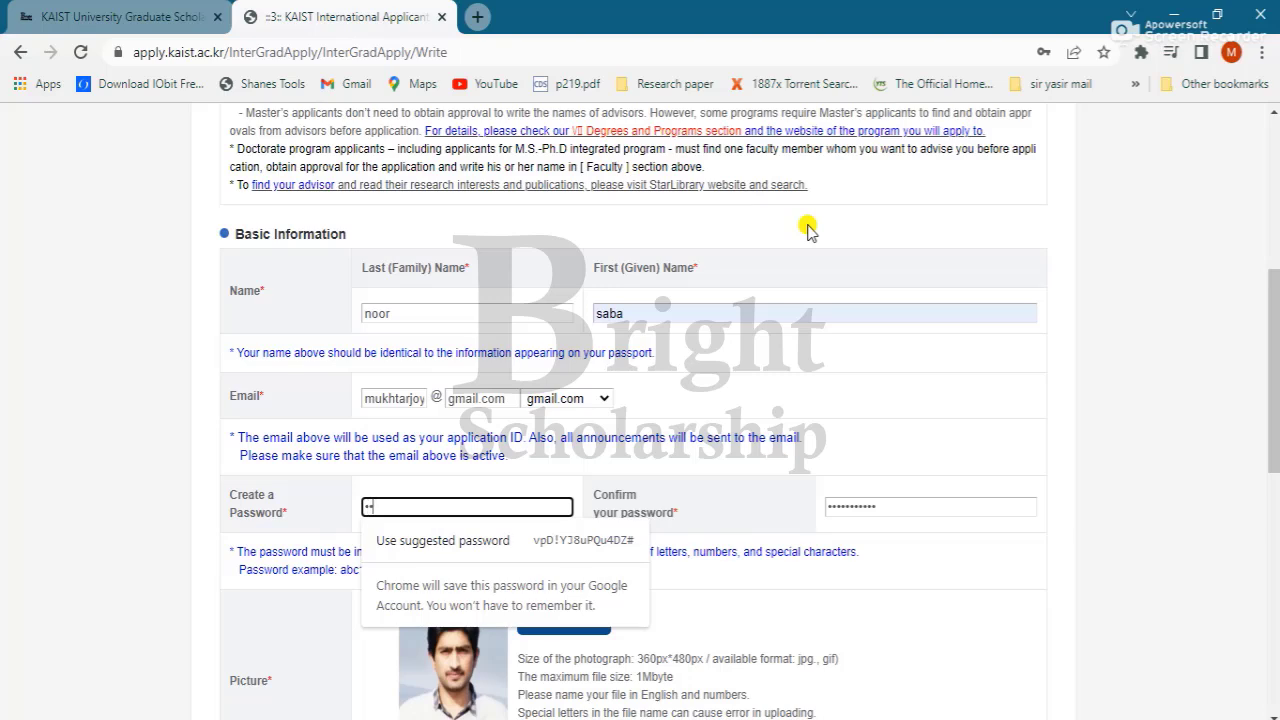
{"action": "type", "text": "••"}
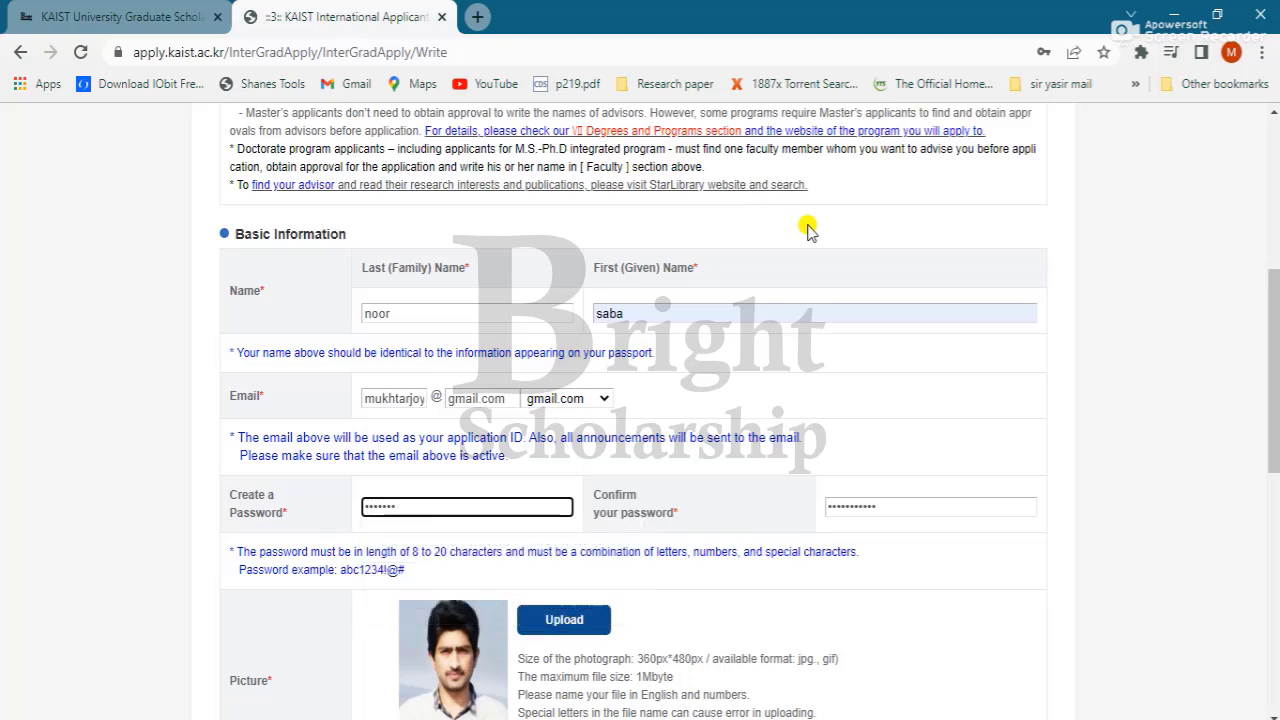
{"action": "type", "text": "•"}
{"action": "key", "text": "Tab"}
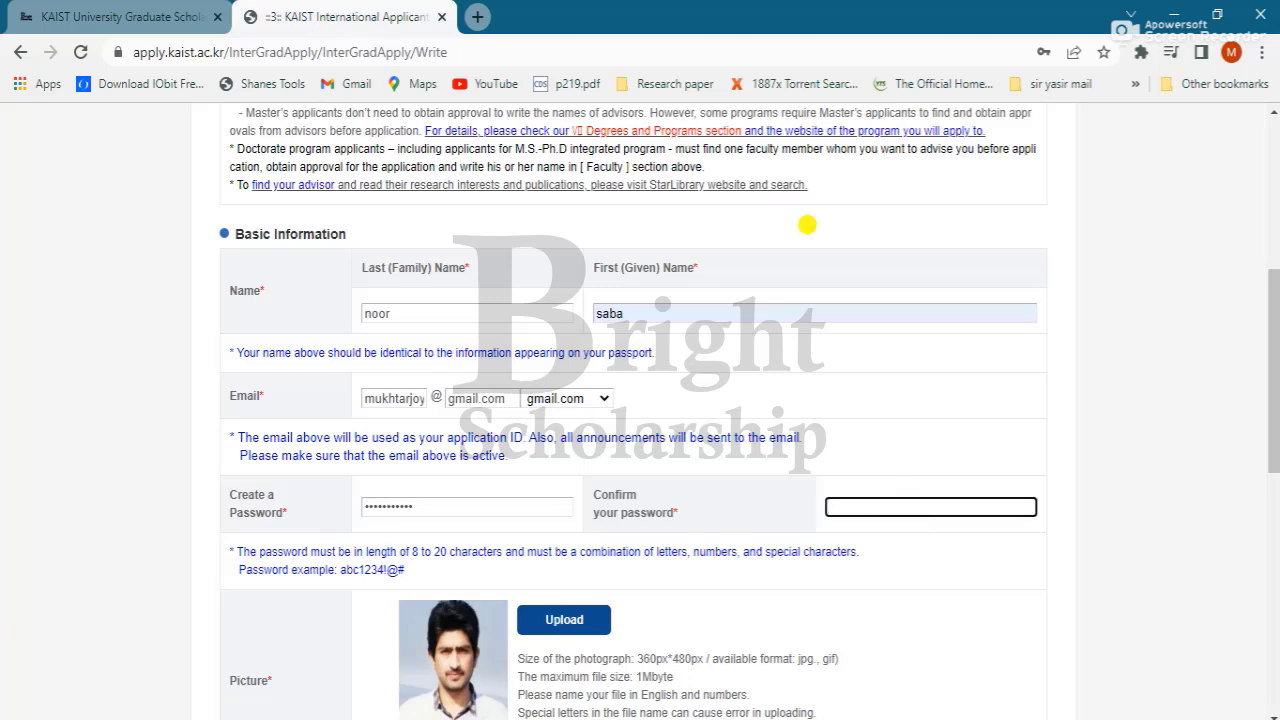
{"action": "type", "text": "••••••"}
Step: Submit the basic information and confirm both the save prompt and 'Save Complete.' message
{"action": "scroll", "coordinate": [807, 225], "scroll_direction": "down", "scroll_amount": 10}
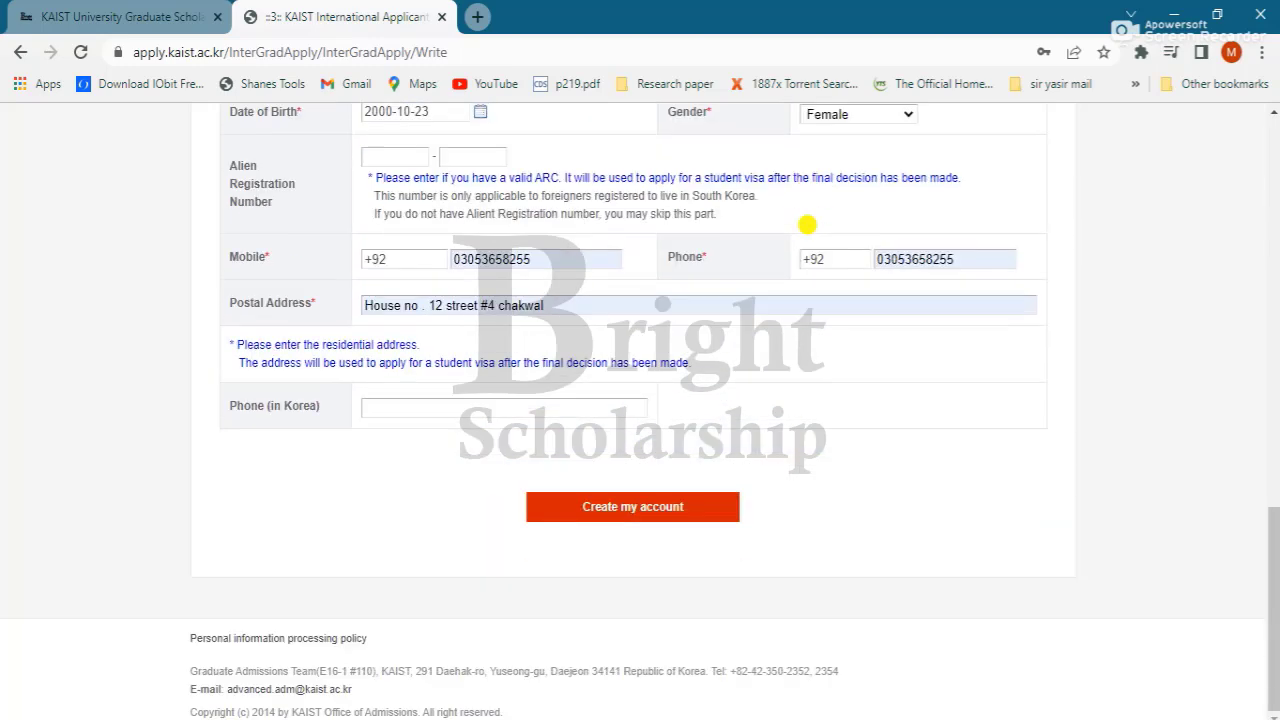
{"action": "key", "text": "Return"}
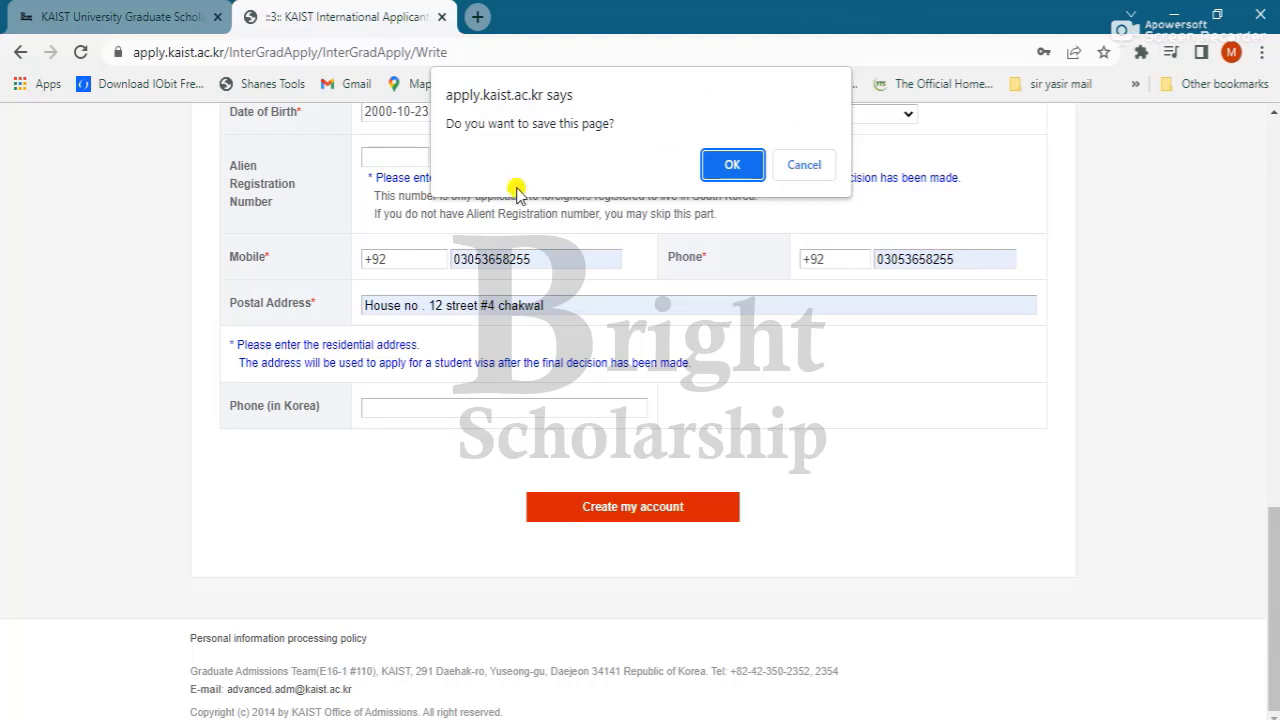
{"action": "left_click", "coordinate": [732, 165]}
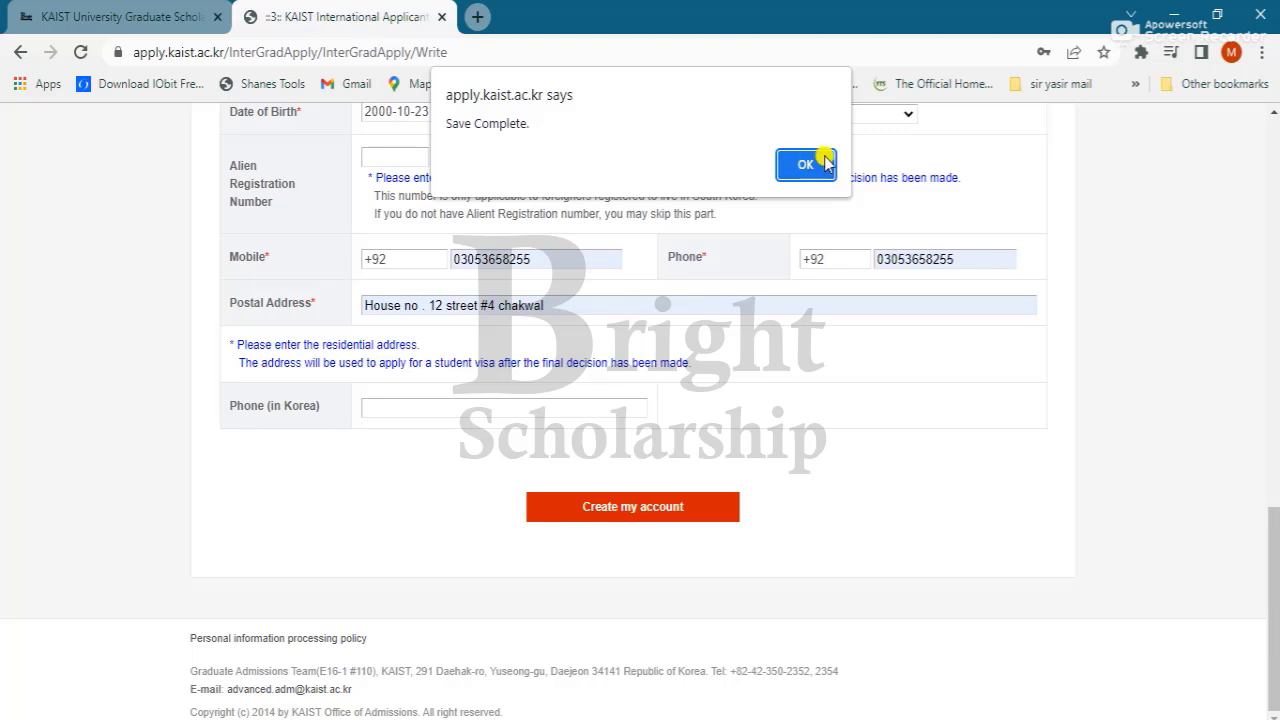
{"action": "left_click", "coordinate": [810, 165]}
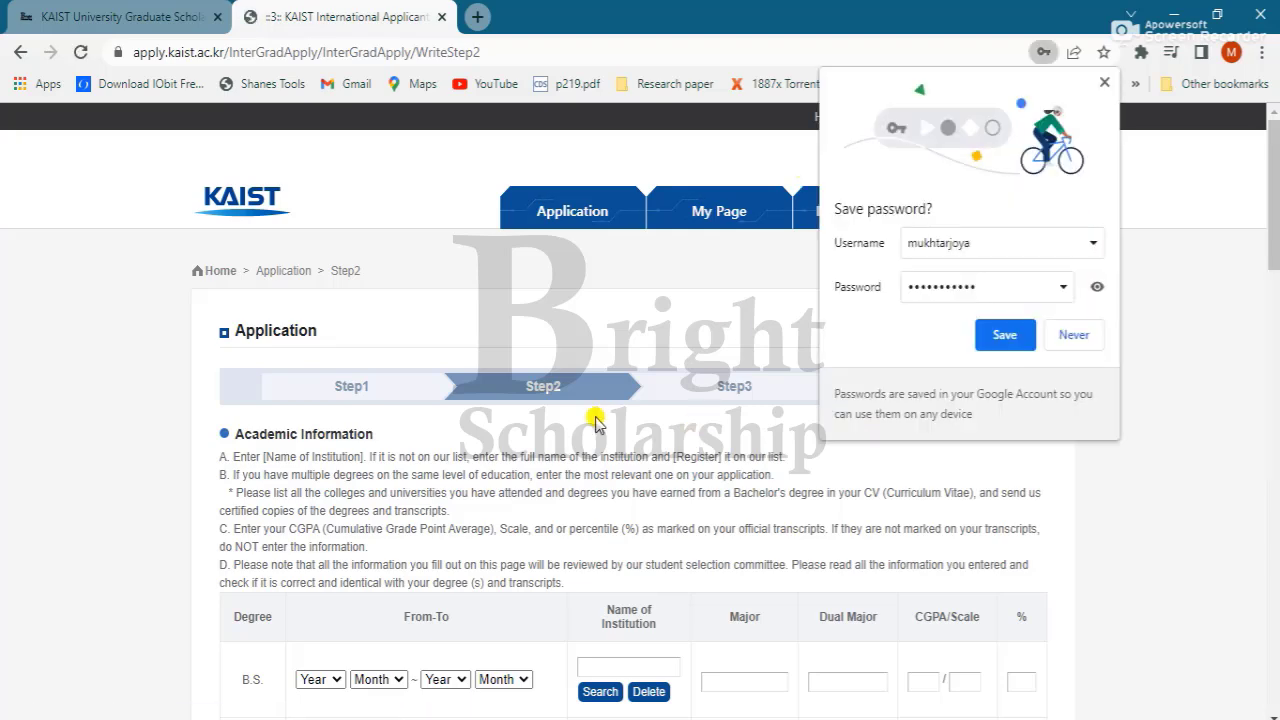
Step: Dismiss the save-password prompt and set the B.S. start to year 2017, month 12
{"action": "left_click", "coordinate": [1105, 86]}
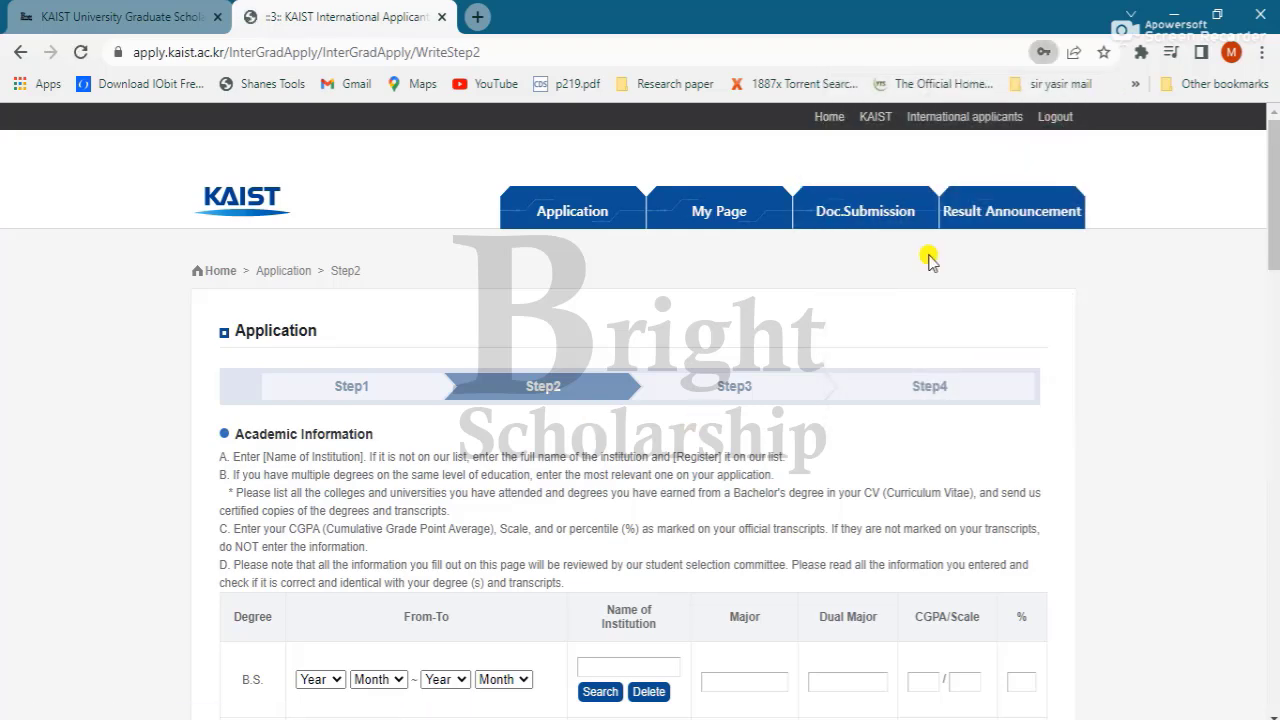
{"action": "scroll", "coordinate": [915, 266], "scroll_direction": "down", "scroll_amount": 5}
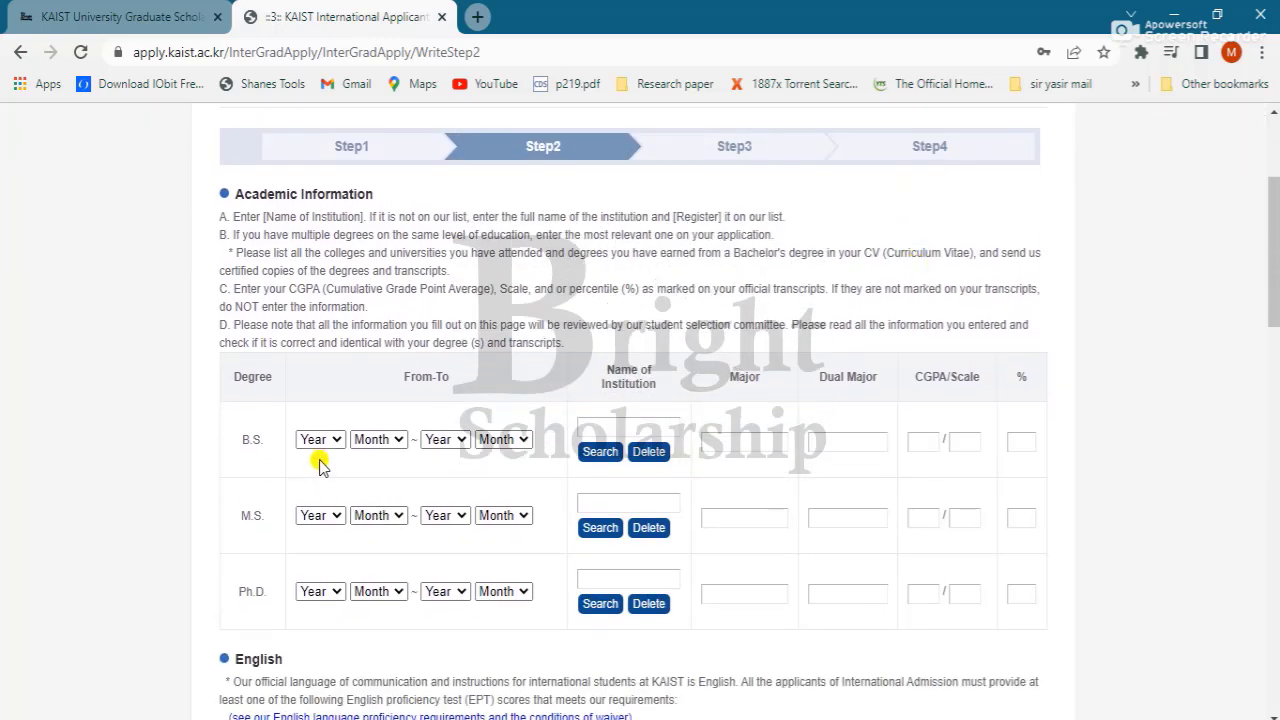
{"action": "left_click", "coordinate": [320, 443]}
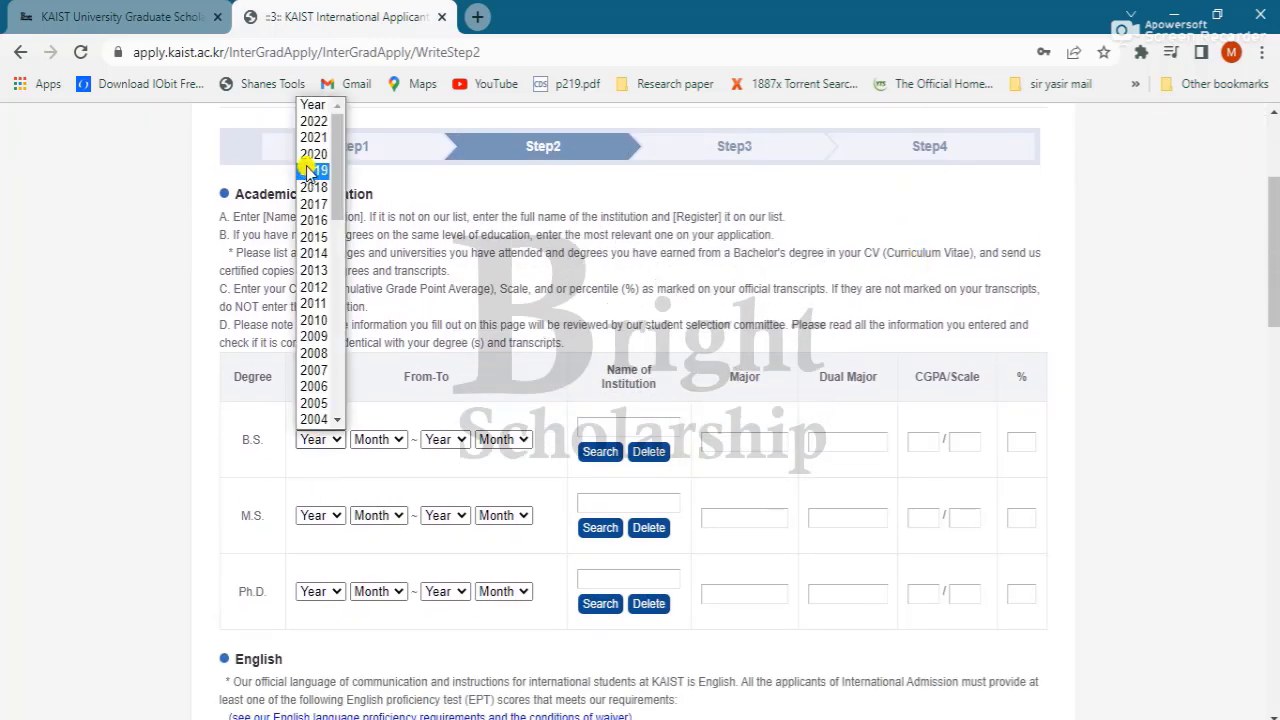
{"action": "left_click", "coordinate": [310, 204]}
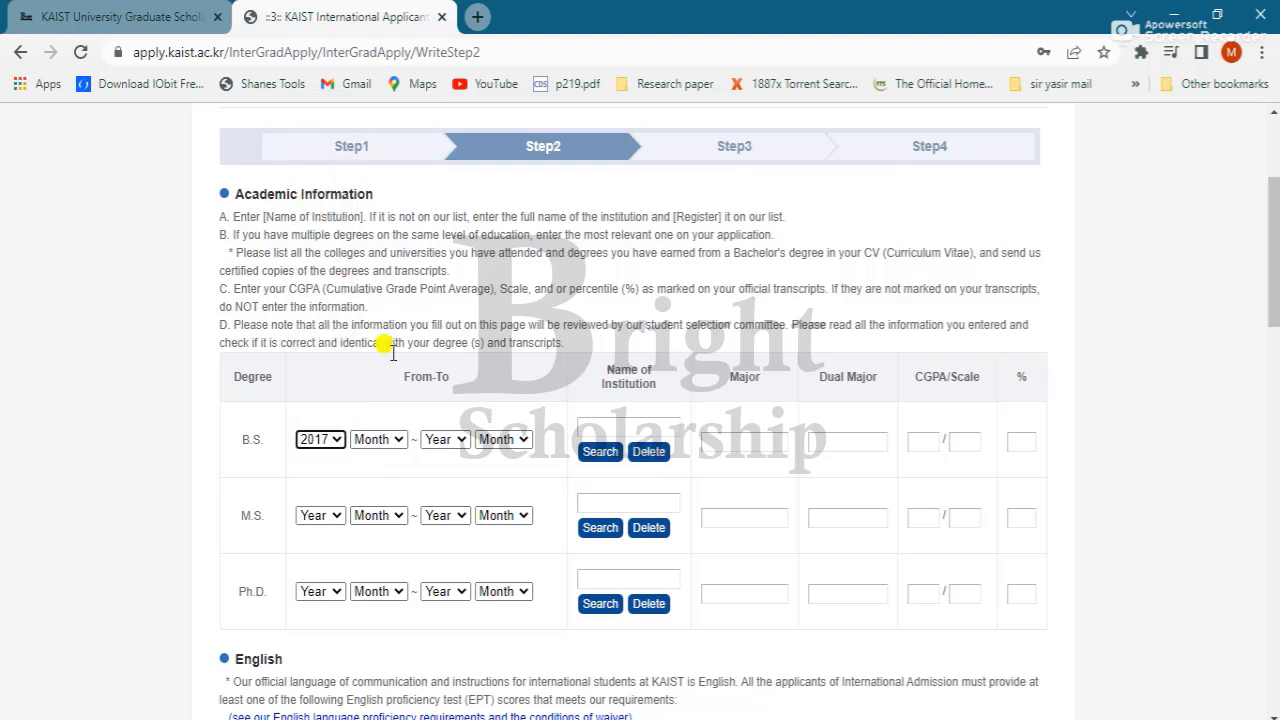
{"action": "left_click", "coordinate": [384, 444]}
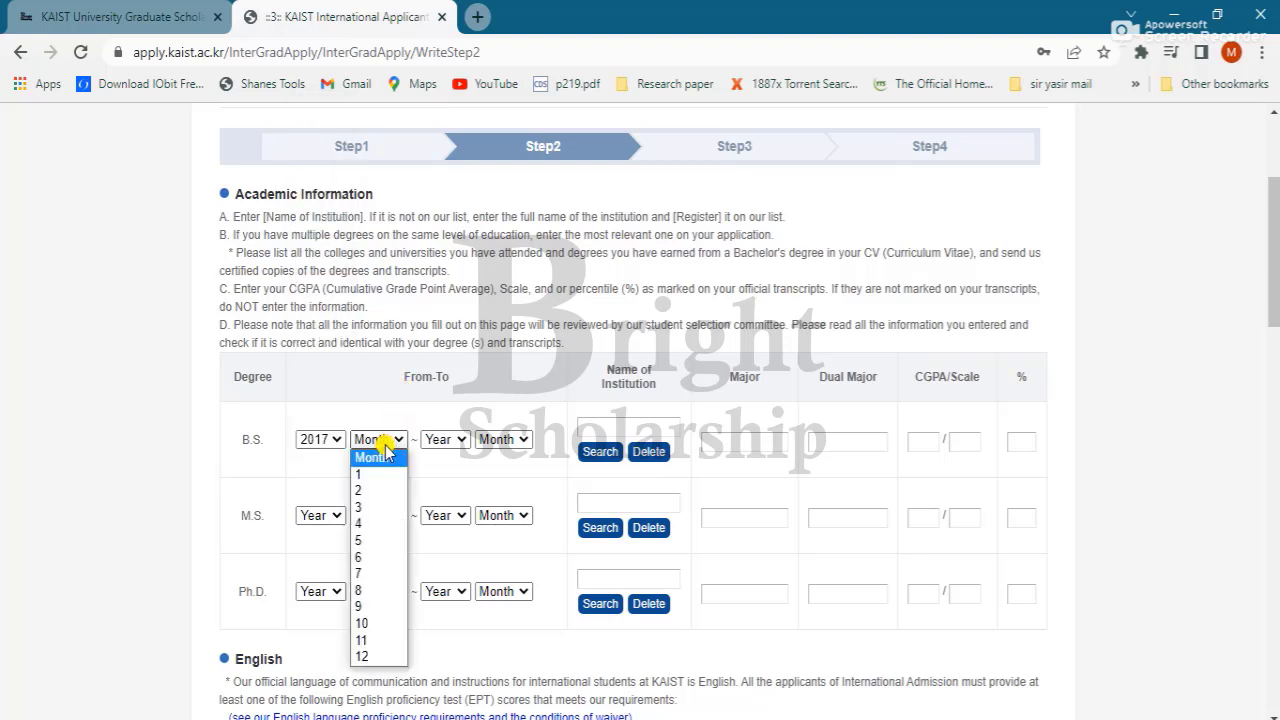
{"action": "left_click", "coordinate": [366, 657]}
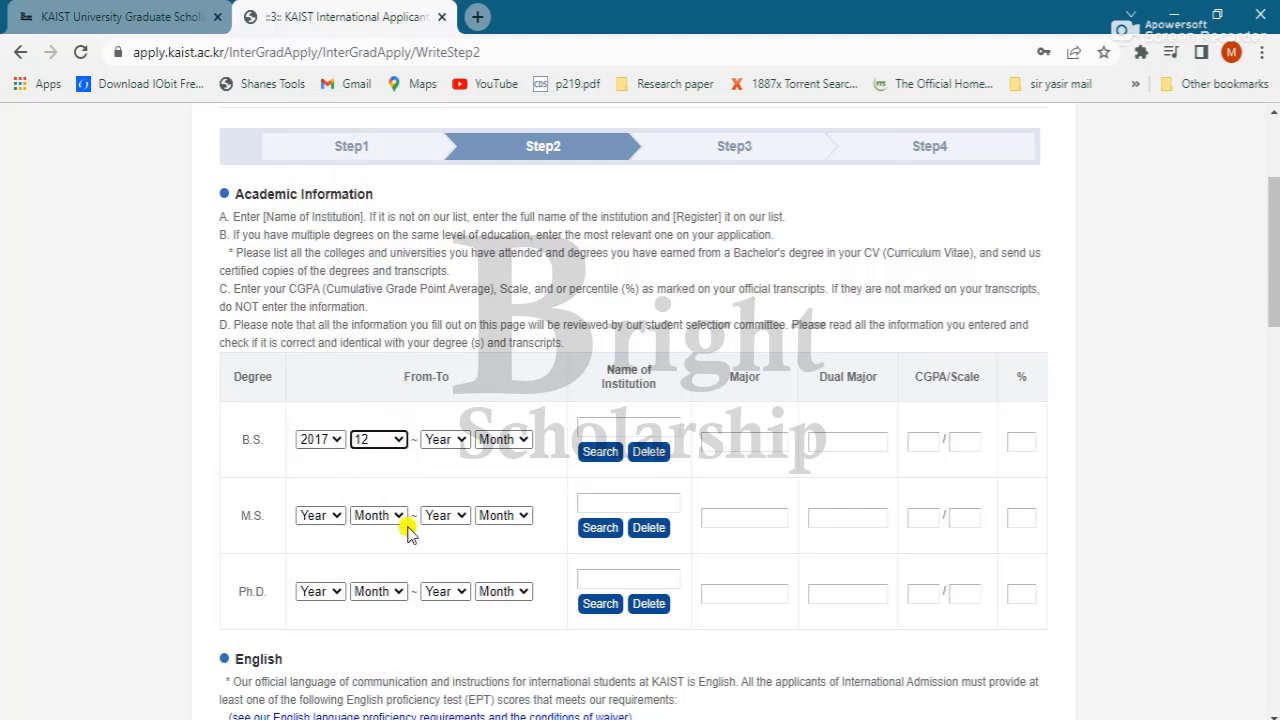
Step: Correct the B.S. period: end year 2017, start year 2014, end month 12
{"action": "left_click", "coordinate": [458, 441]}
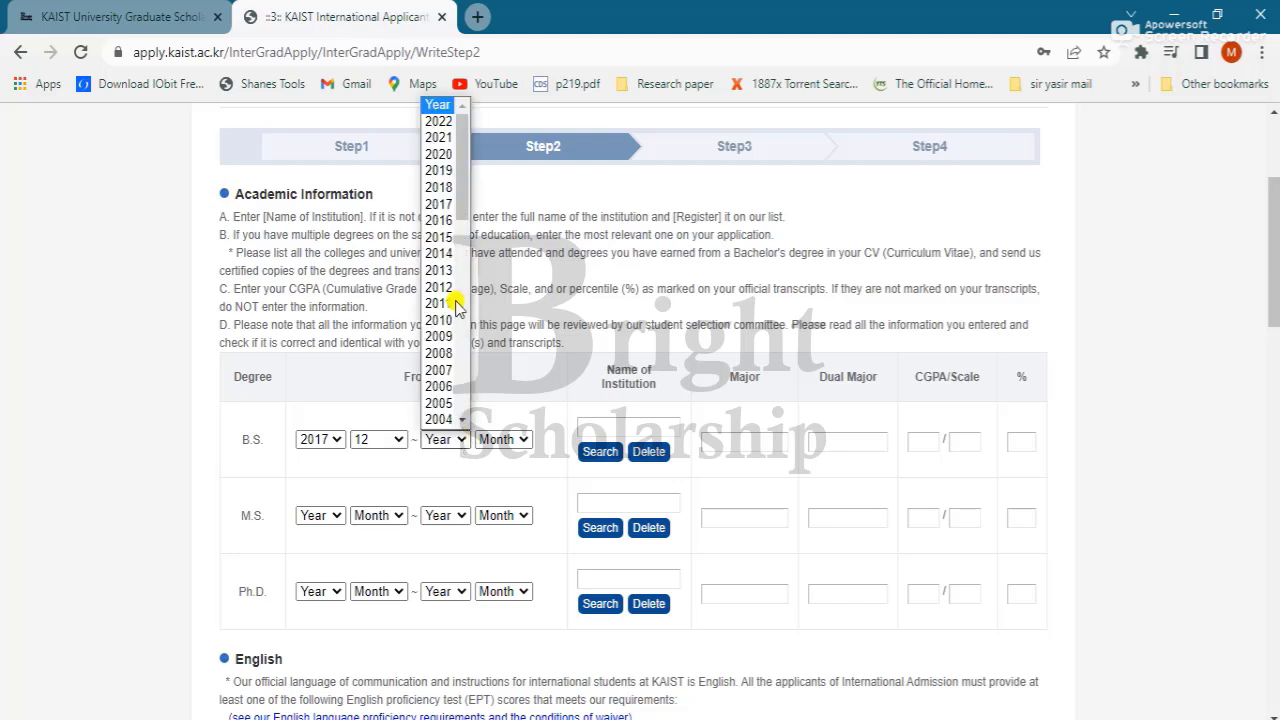
{"action": "left_click", "coordinate": [438, 206]}
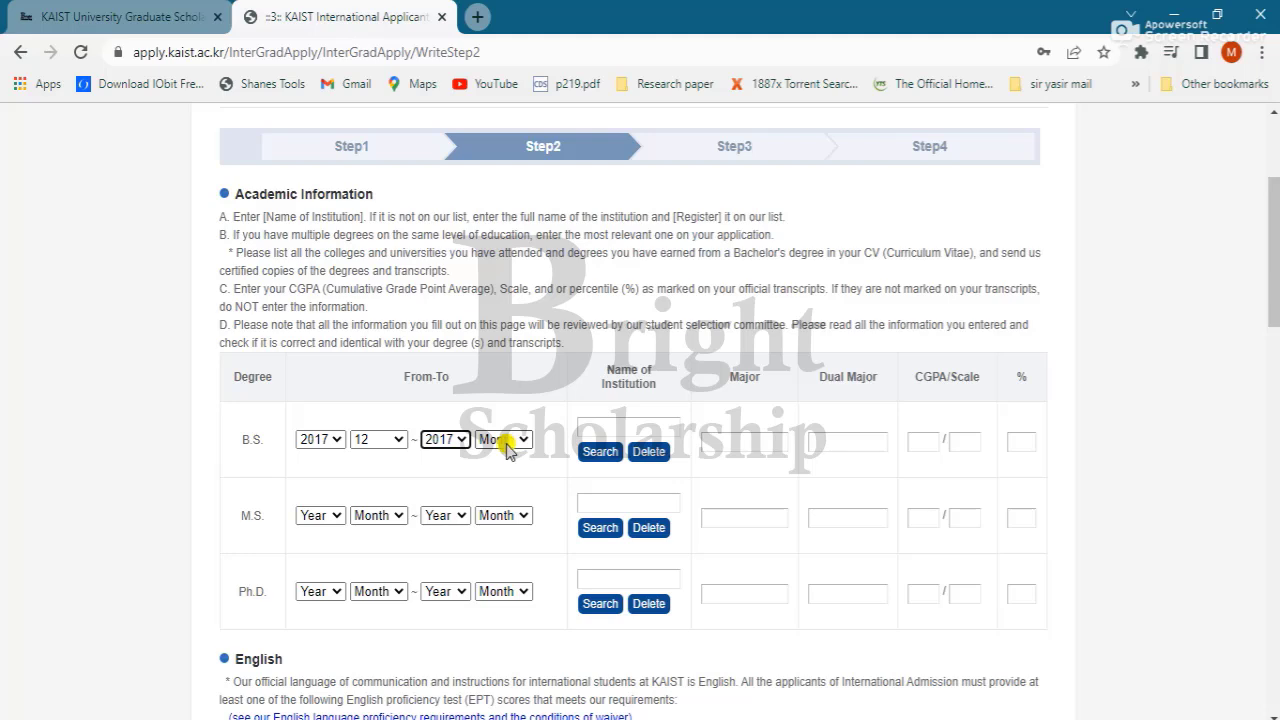
{"action": "left_click", "coordinate": [340, 441]}
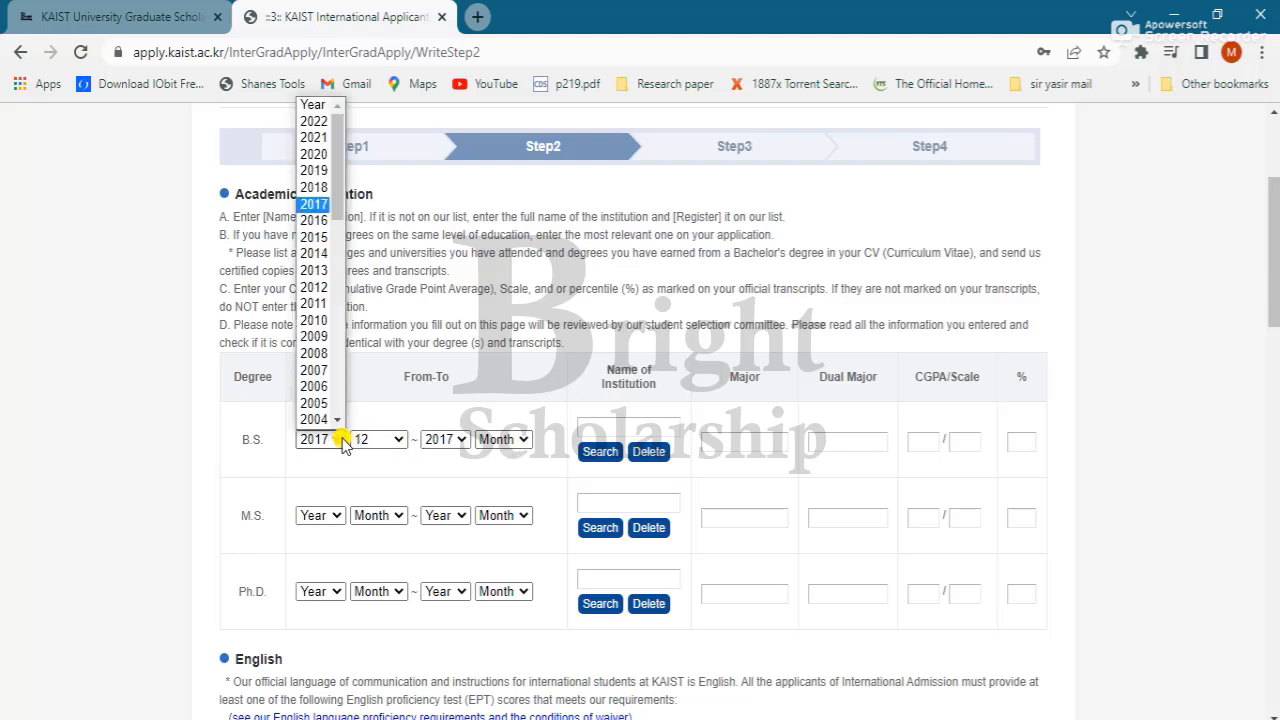
{"action": "left_click", "coordinate": [320, 254]}
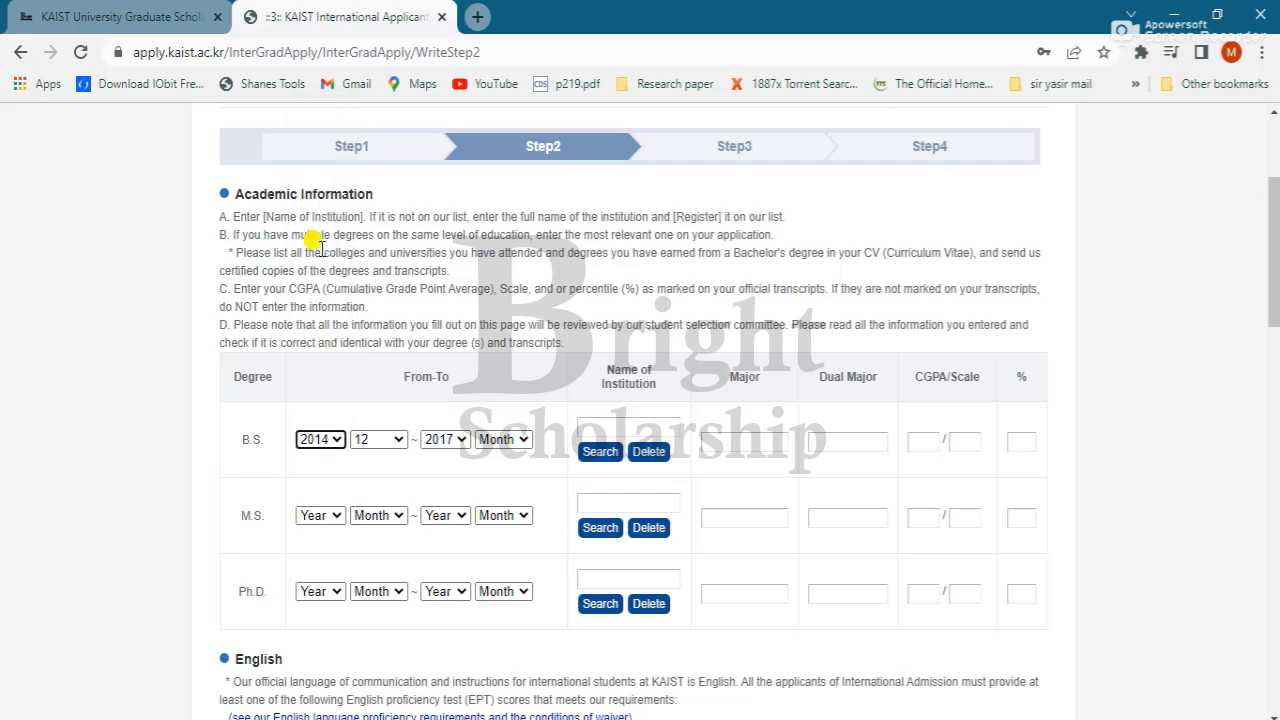
{"action": "left_click", "coordinate": [491, 444]}
{"action": "left_click", "coordinate": [499, 655]}
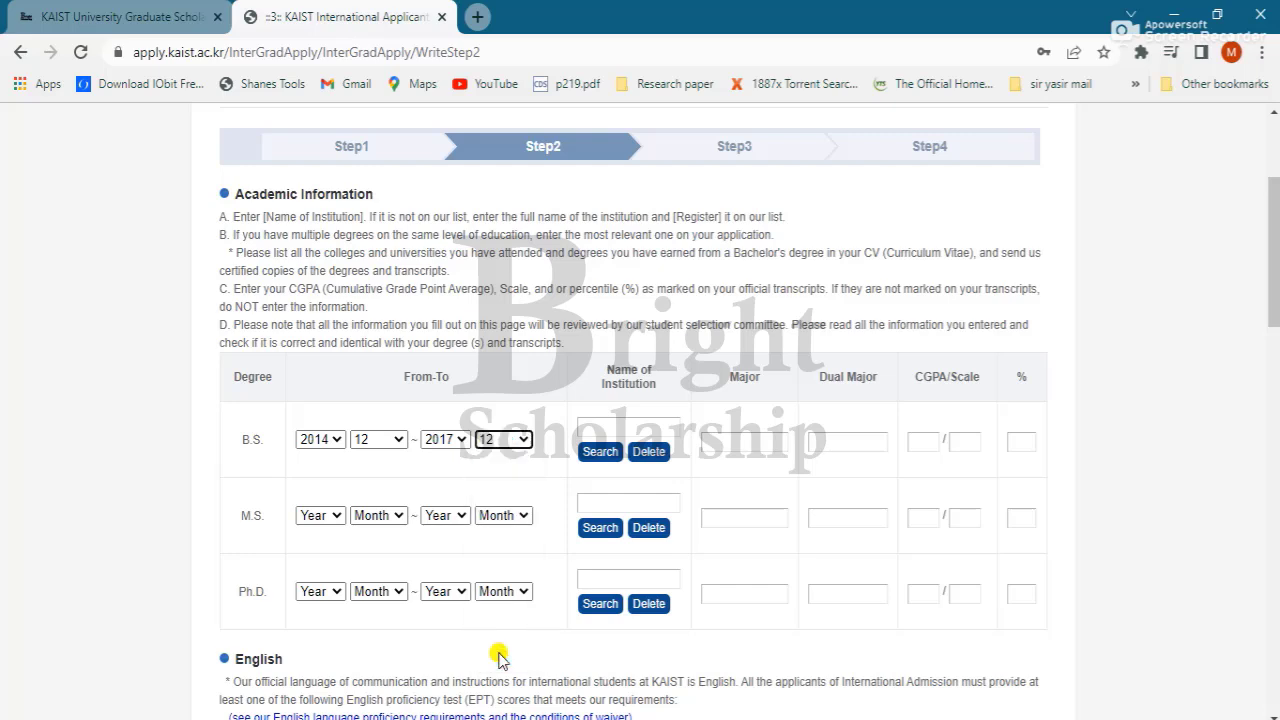
{"action": "left_click", "coordinate": [625, 421]}
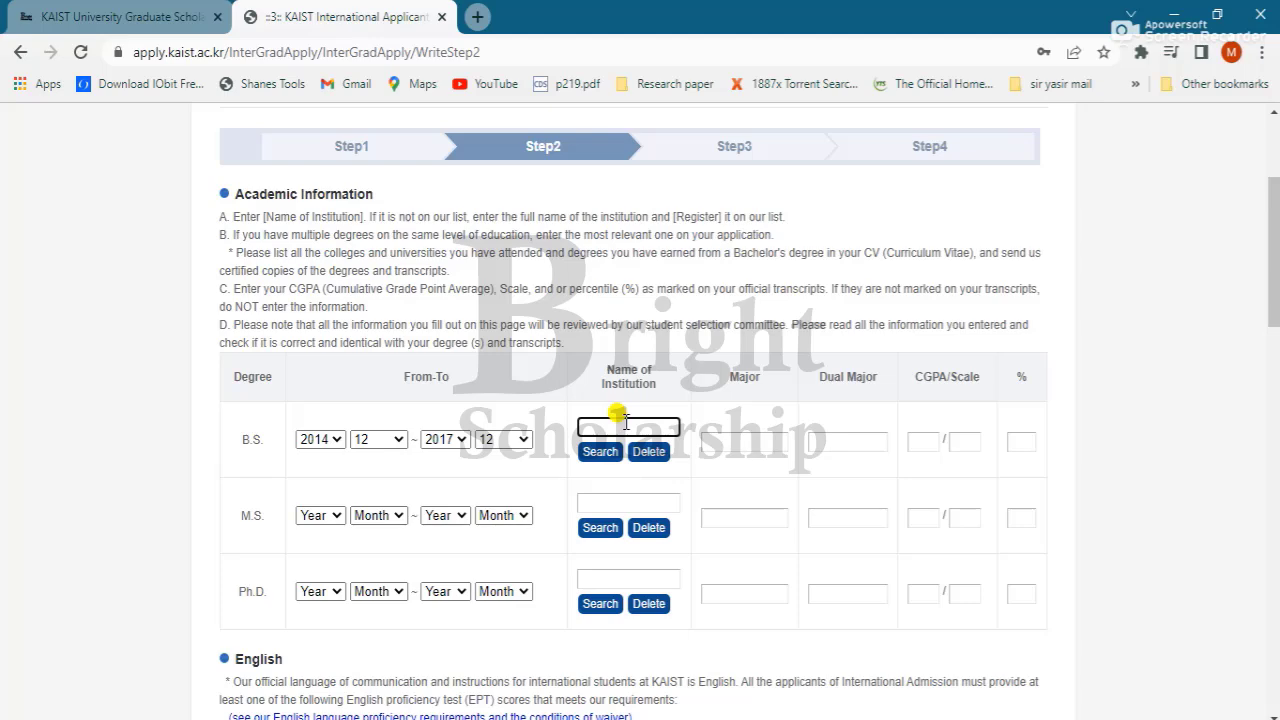
{"action": "scroll", "coordinate": [624, 421], "scroll_direction": "down", "scroll_amount": 5}
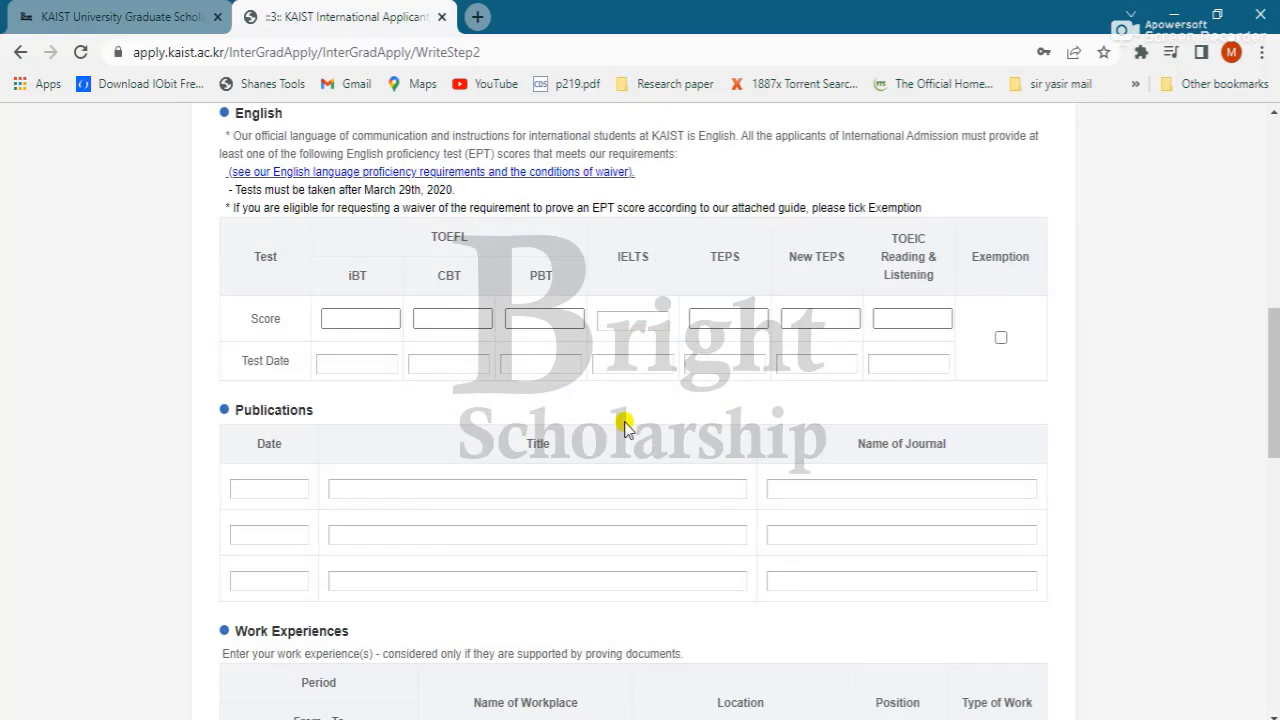
{"action": "scroll", "coordinate": [624, 421], "scroll_direction": "up", "scroll_amount": 3}
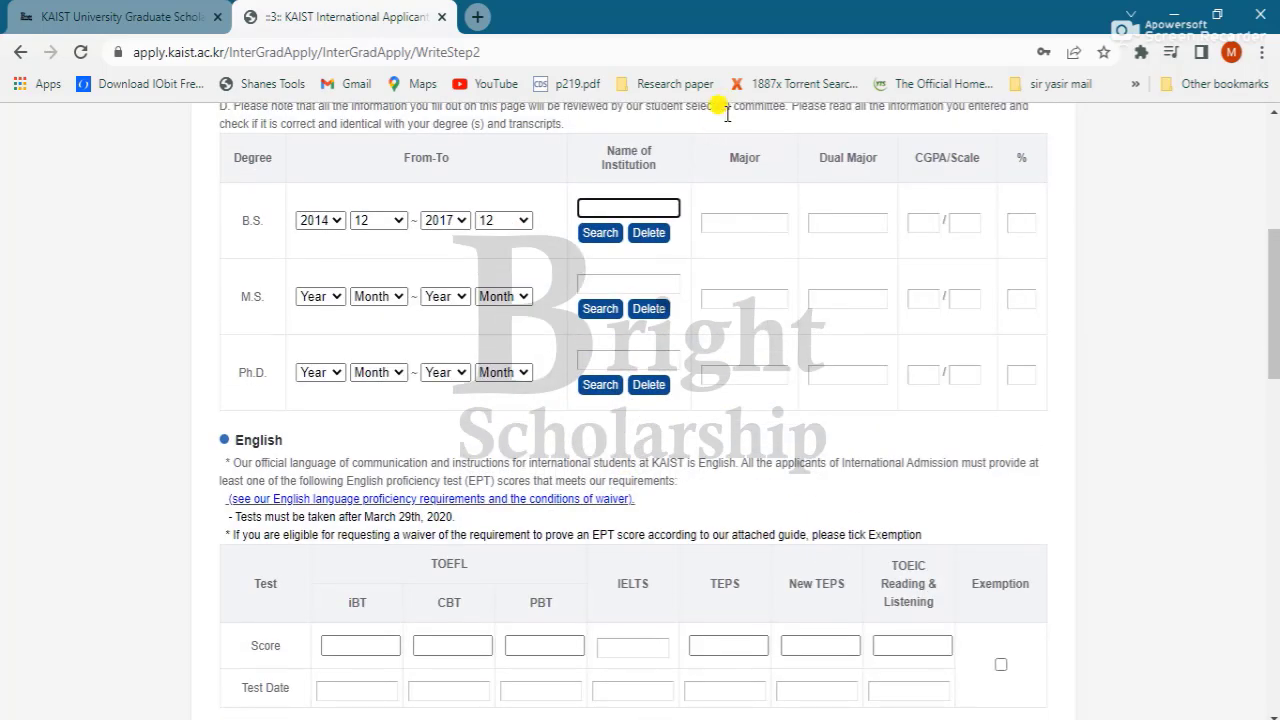
Step: Search under Asia > Pakistan and select Allama Iqbal Open University as the B.S. institution
{"action": "left_click", "coordinate": [601, 232]}
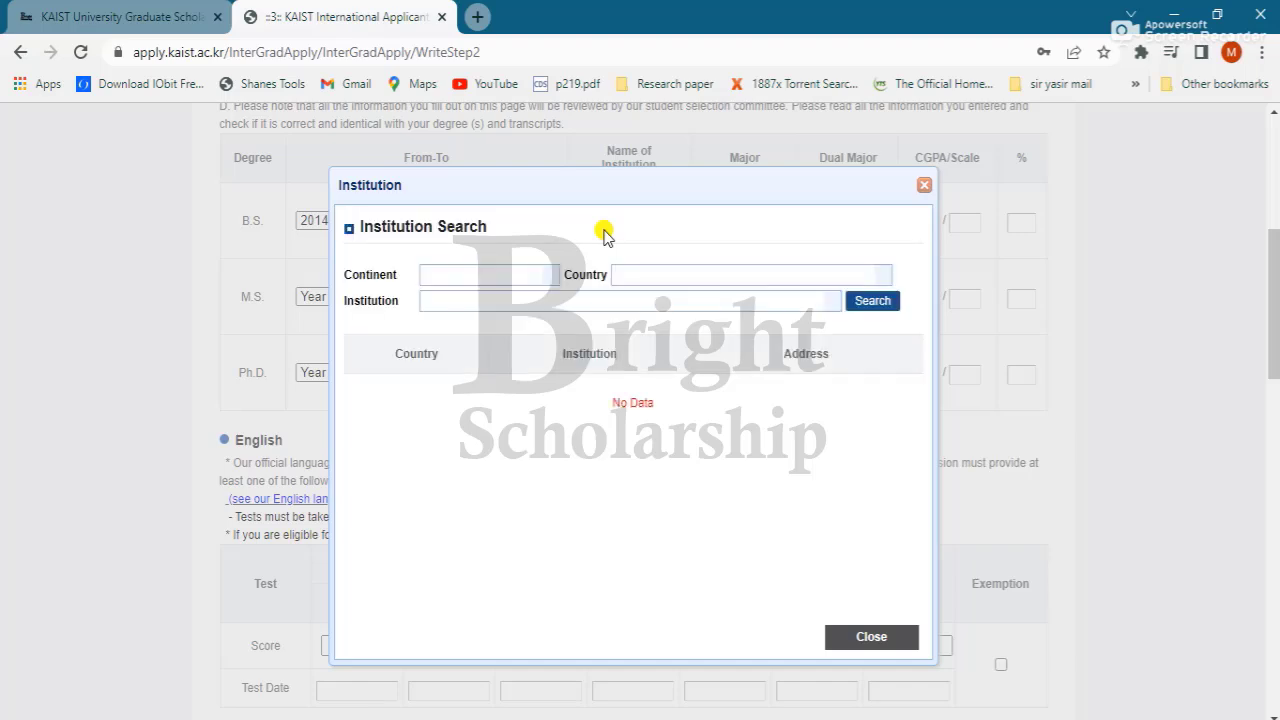
{"action": "left_click", "coordinate": [548, 276]}
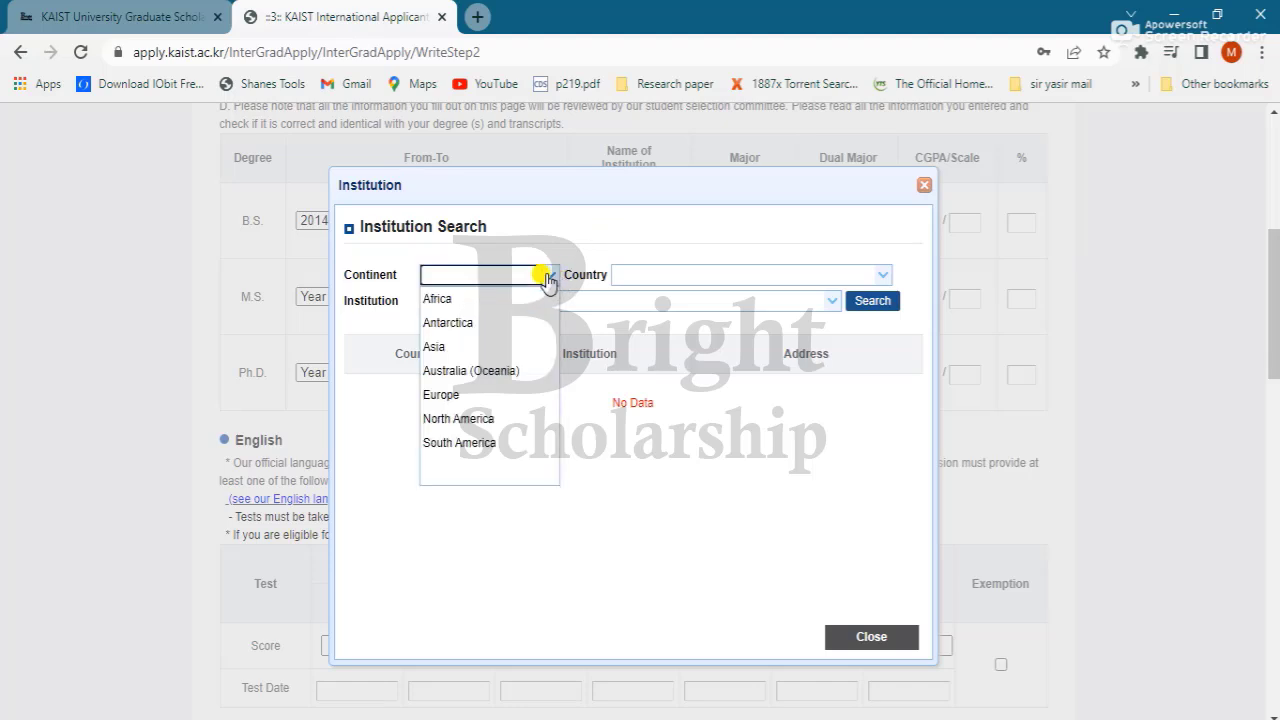
{"action": "left_click", "coordinate": [450, 350]}
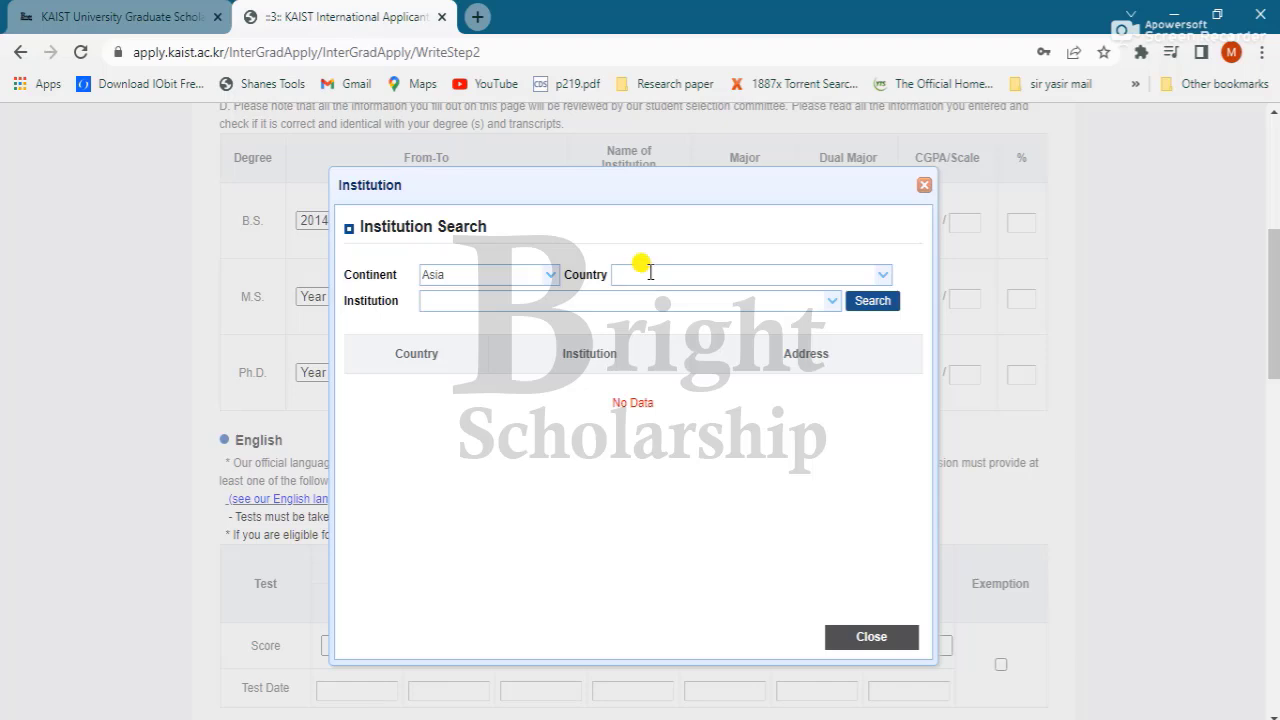
{"action": "left_click", "coordinate": [640, 273]}
{"action": "left_click", "coordinate": [657, 320]}
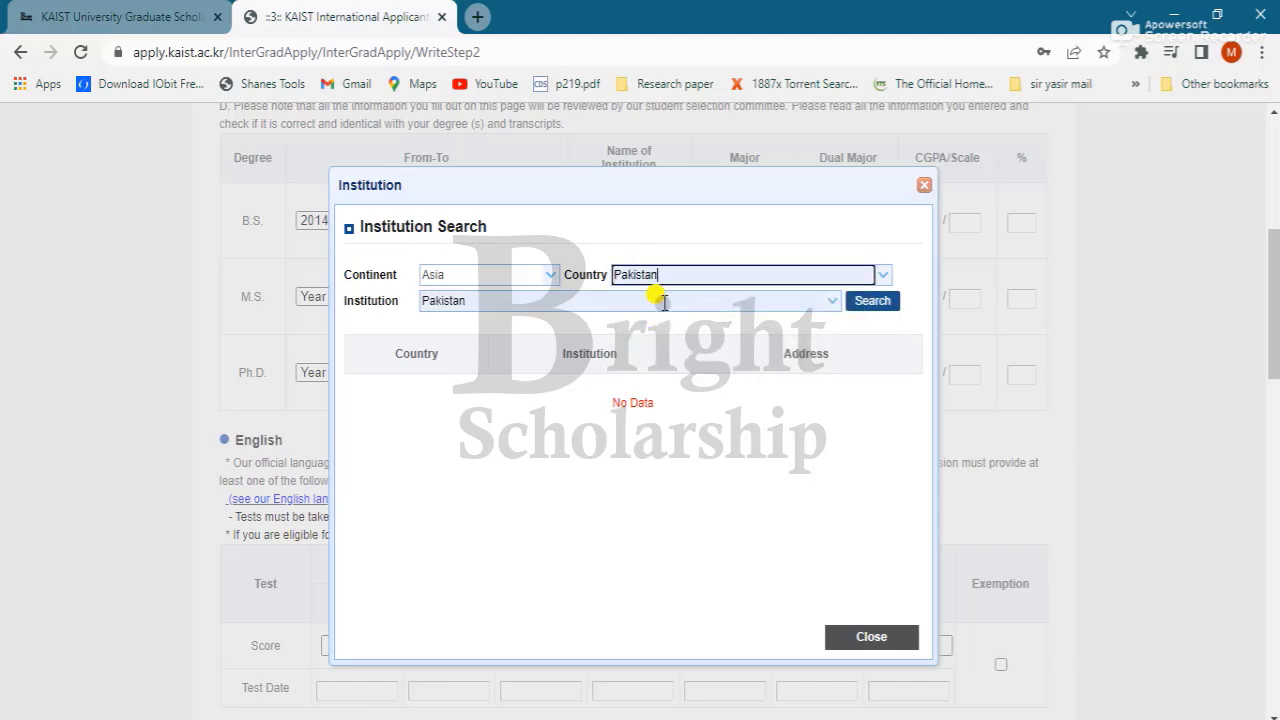
{"action": "left_click", "coordinate": [834, 302]}
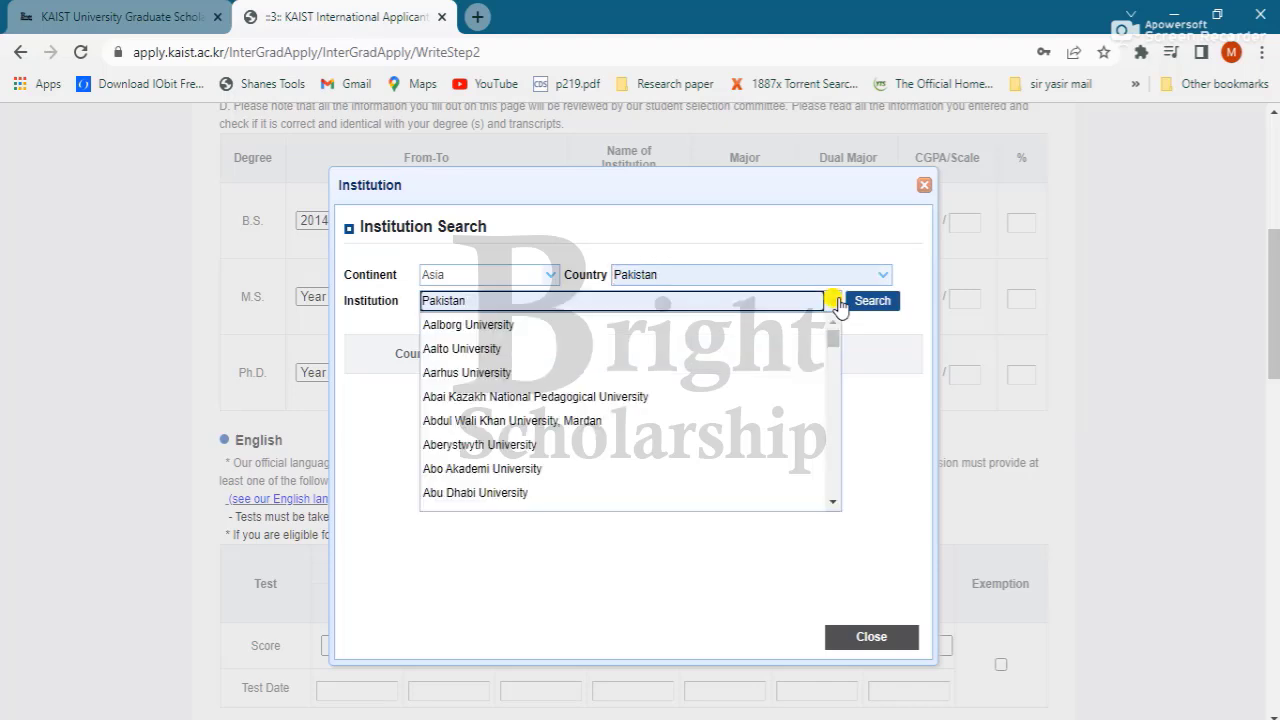
{"action": "key", "text": "BackSpace"}
{"action": "key", "text": "BackSpace"}
{"action": "key", "text": "BackSpace"}
{"action": "key", "text": "BackSpace"}
{"action": "key", "text": "BackSpace"}
{"action": "key", "text": "BackSpace"}
{"action": "key", "text": "BackSpace"}
{"action": "key", "text": "BackSpace"}
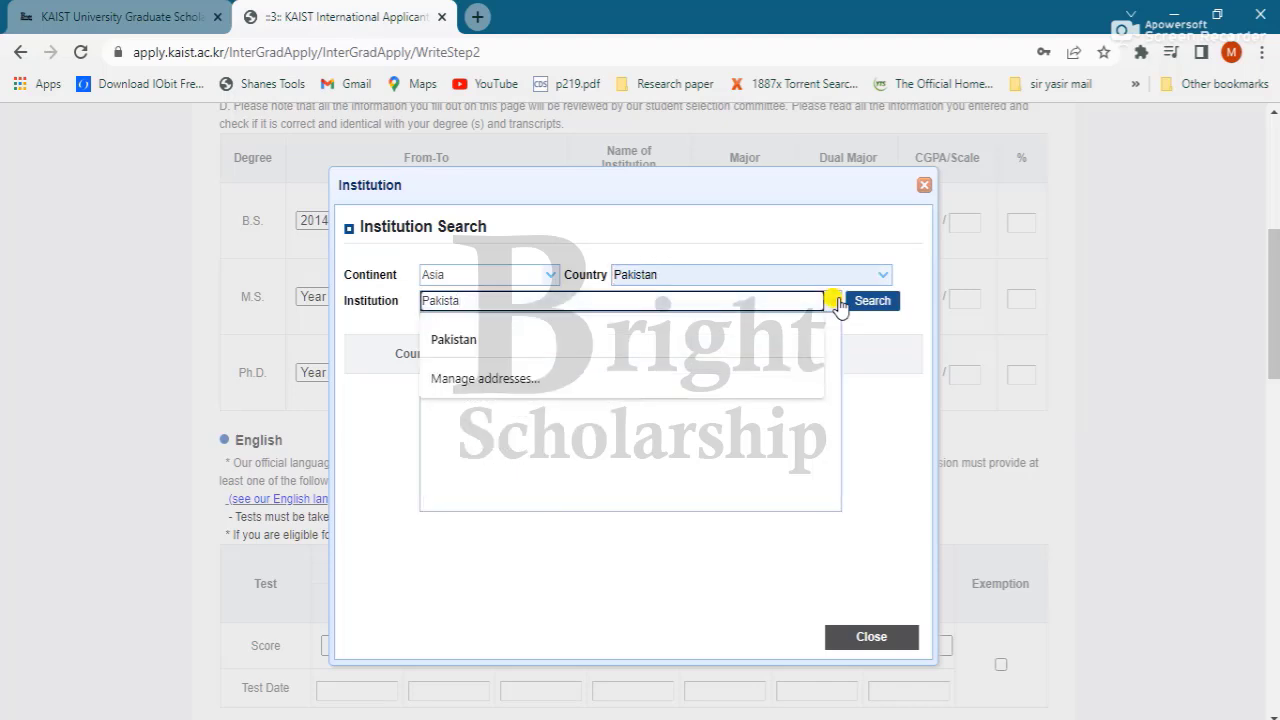
{"action": "type", "text": "Q"}
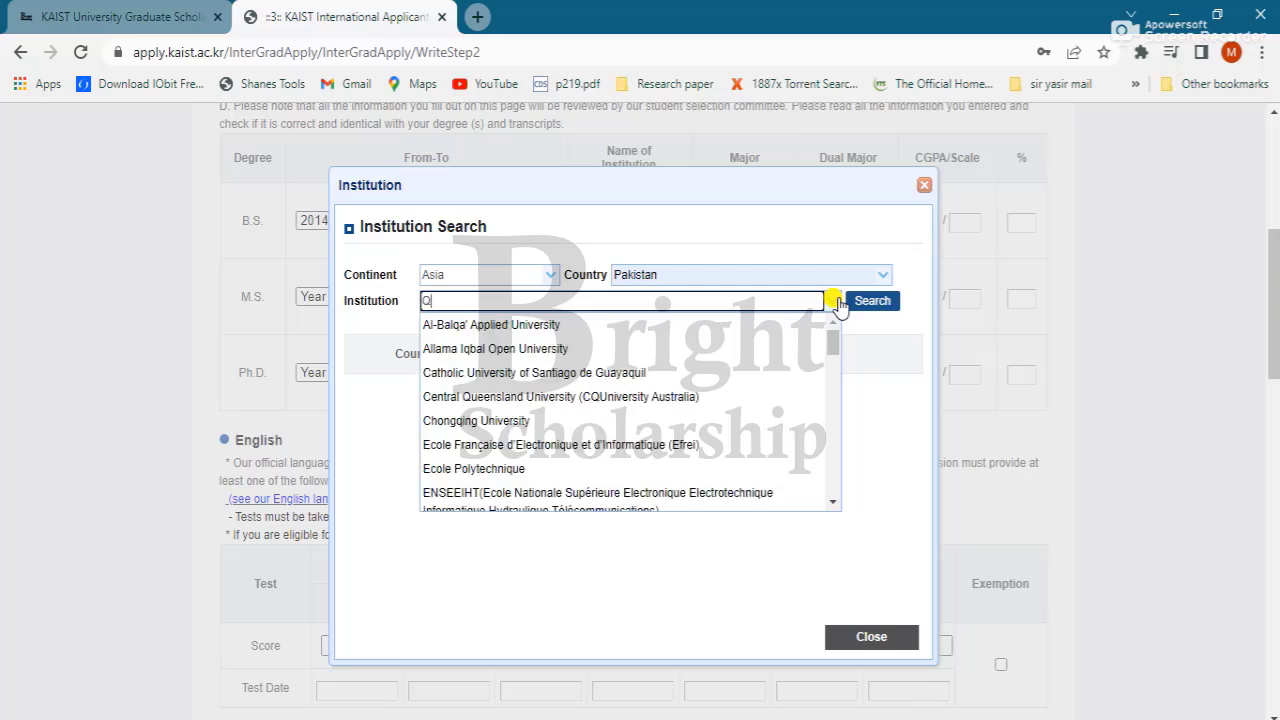
{"action": "left_click", "coordinate": [726, 347]}
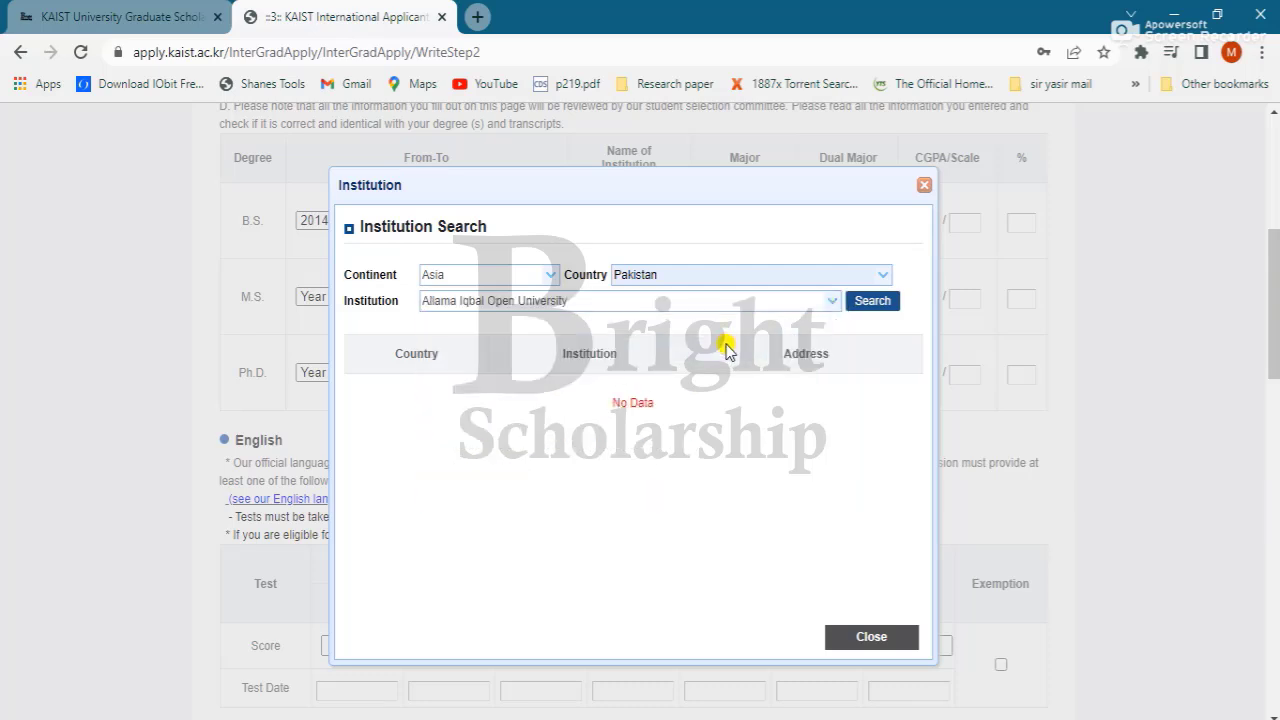
{"action": "left_click", "coordinate": [858, 302]}
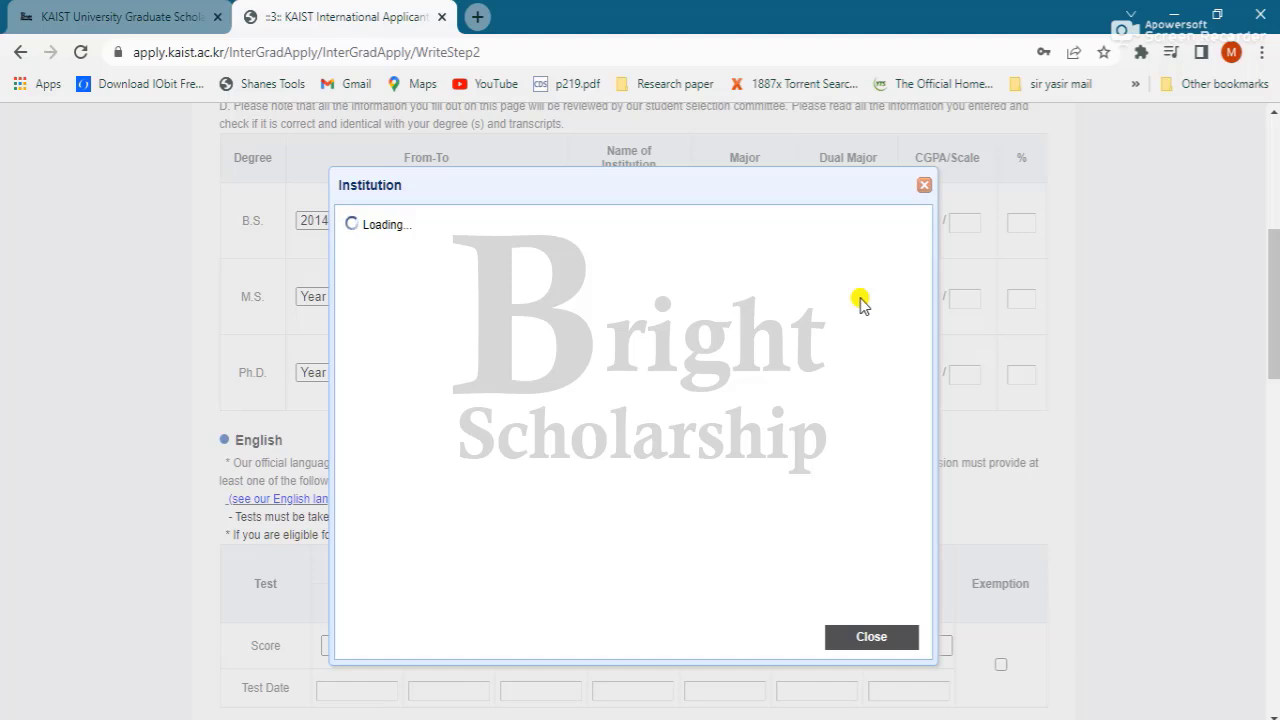
{"action": "left_click", "coordinate": [670, 400]}
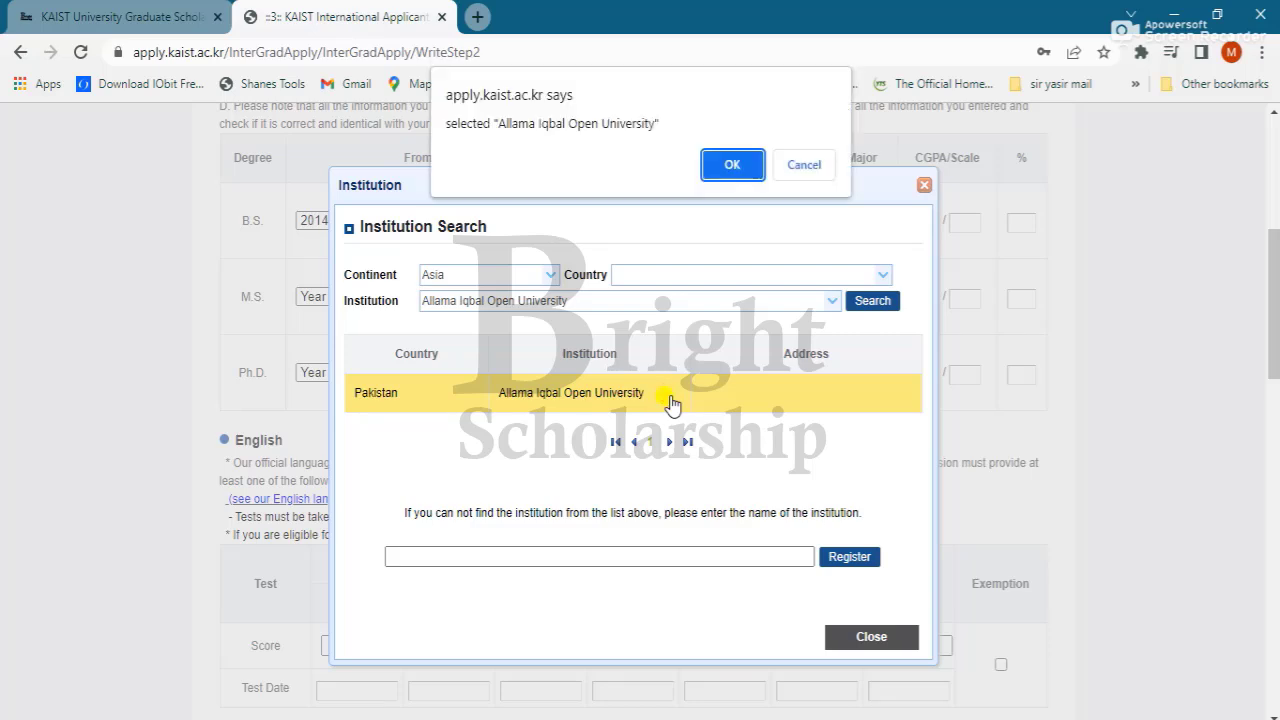
{"action": "left_click", "coordinate": [726, 168]}
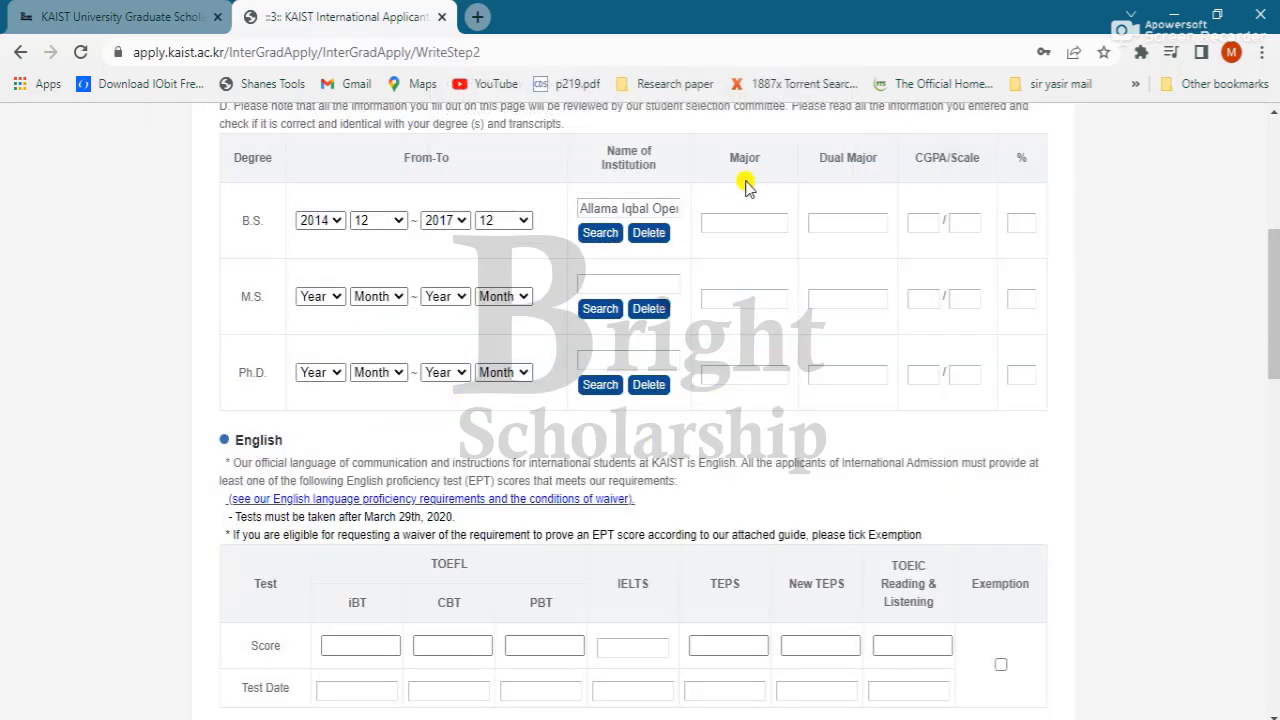
Step: Enter Chemistry as the B.S. major with a CGPA of 3.91 on a 4.0 scale
{"action": "left_click", "coordinate": [741, 226]}
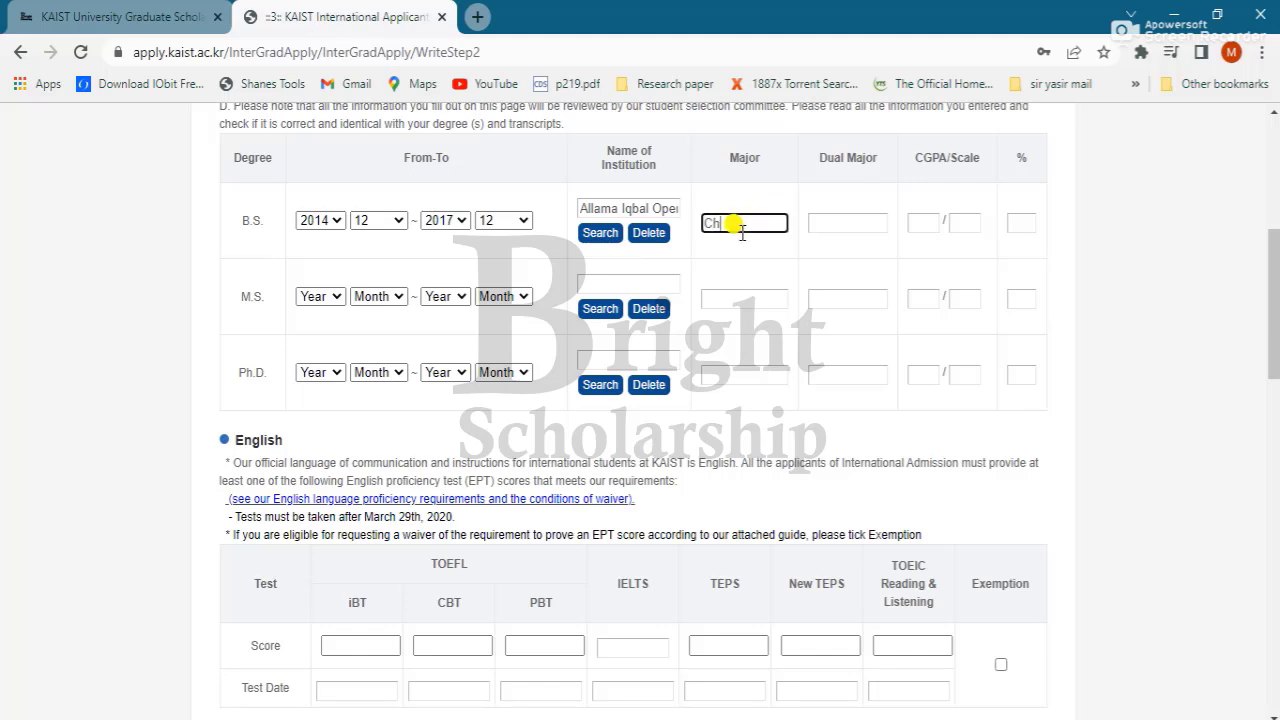
{"action": "type", "text": "Chemistry"}
{"action": "key", "text": "Tab"}
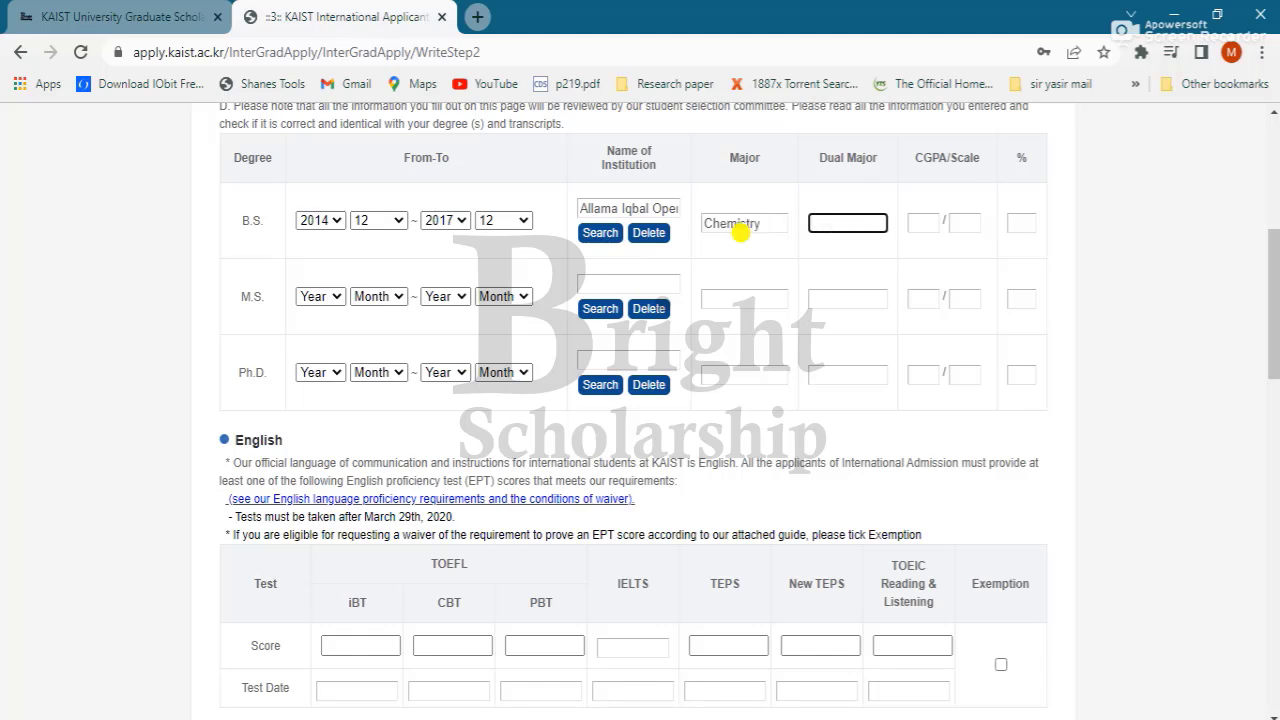
{"action": "left_click", "coordinate": [922, 222]}
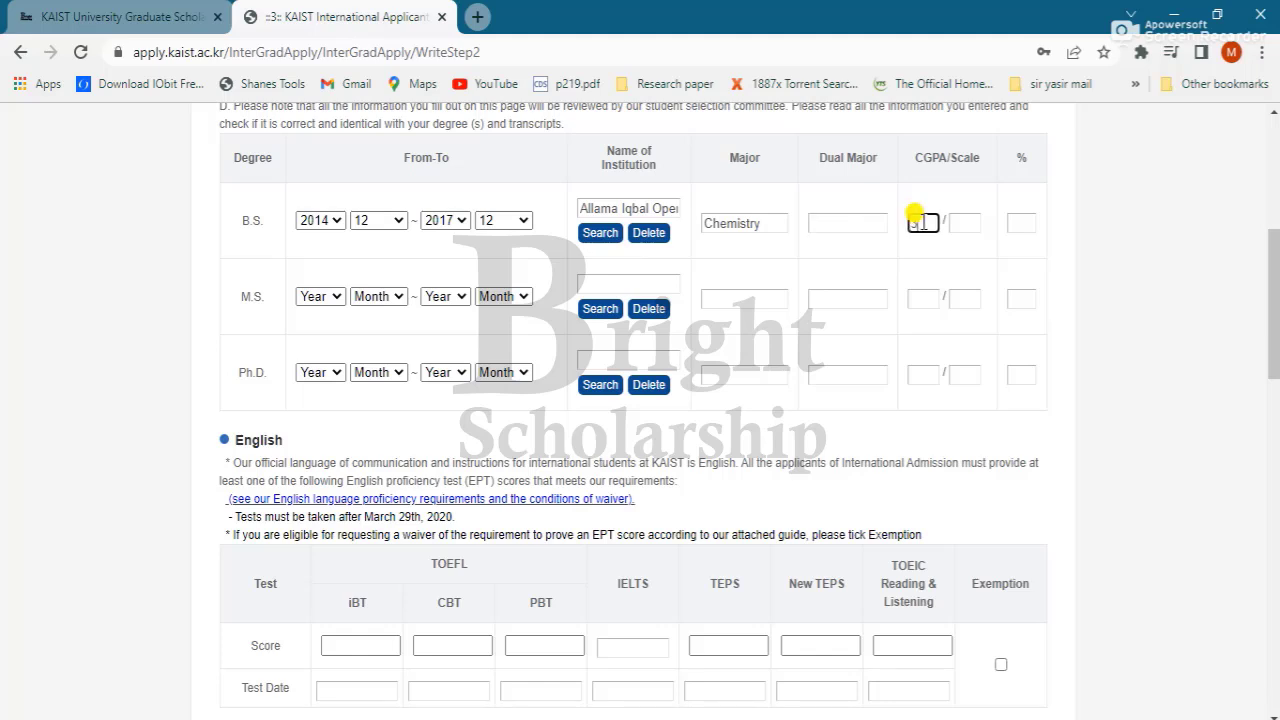
{"action": "type", "text": "3.1"}
{"action": "left_click", "coordinate": [960, 223]}
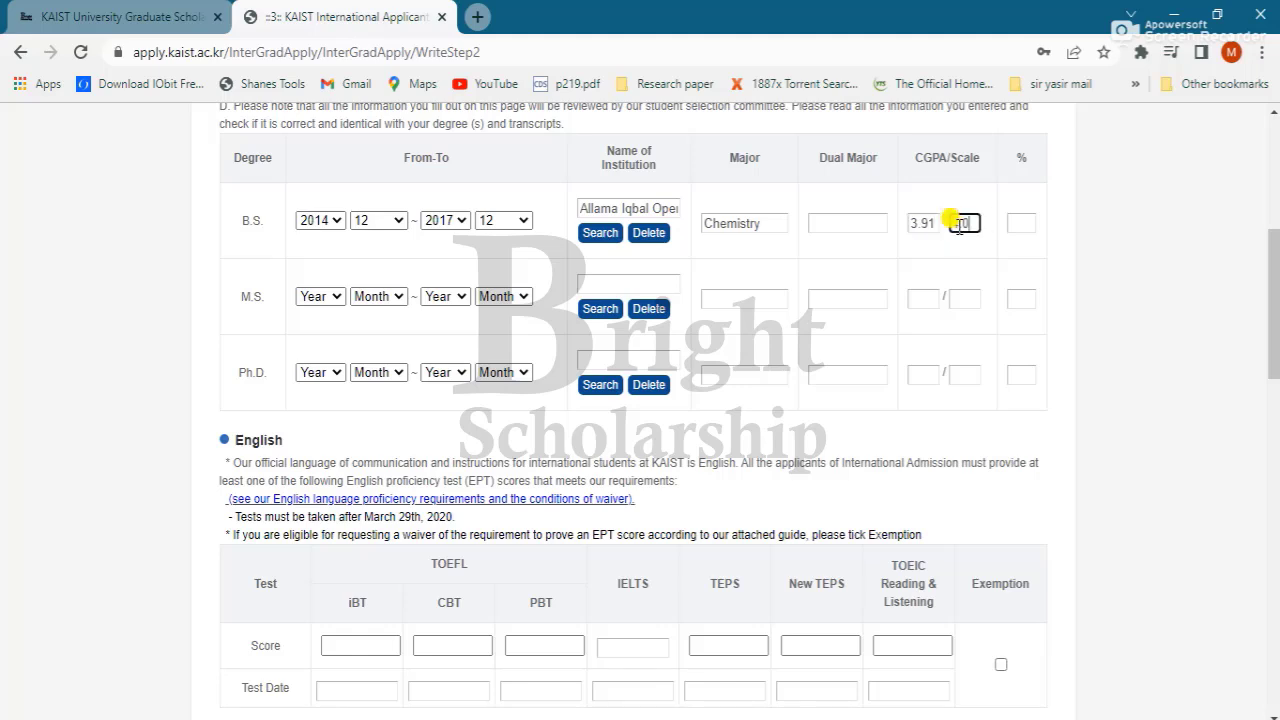
{"action": "left_click", "coordinate": [1052, 265]}
{"action": "scroll", "coordinate": [1041, 260], "scroll_direction": "down", "scroll_amount": 1}
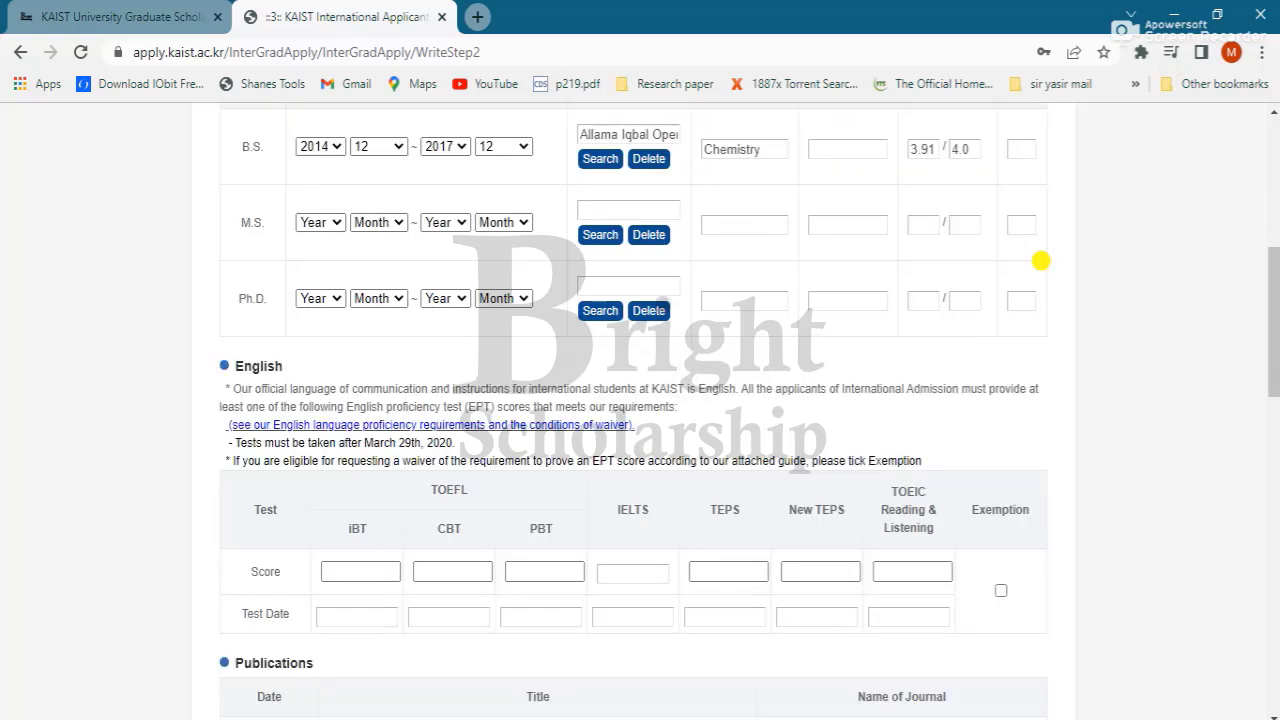
{"action": "scroll", "coordinate": [1041, 260], "scroll_direction": "down", "scroll_amount": 2}
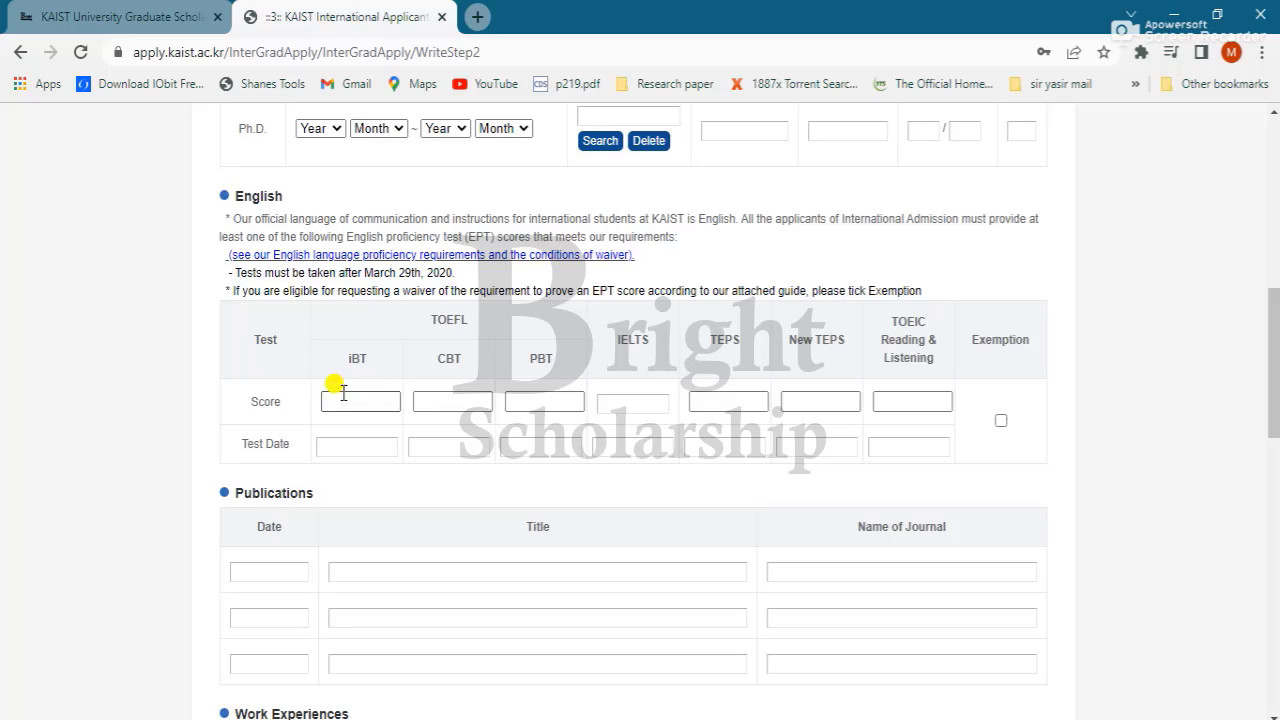
Step: Tick the English test exemption box and scroll down to Letters of Recommendation
{"action": "left_click", "coordinate": [340, 400]}
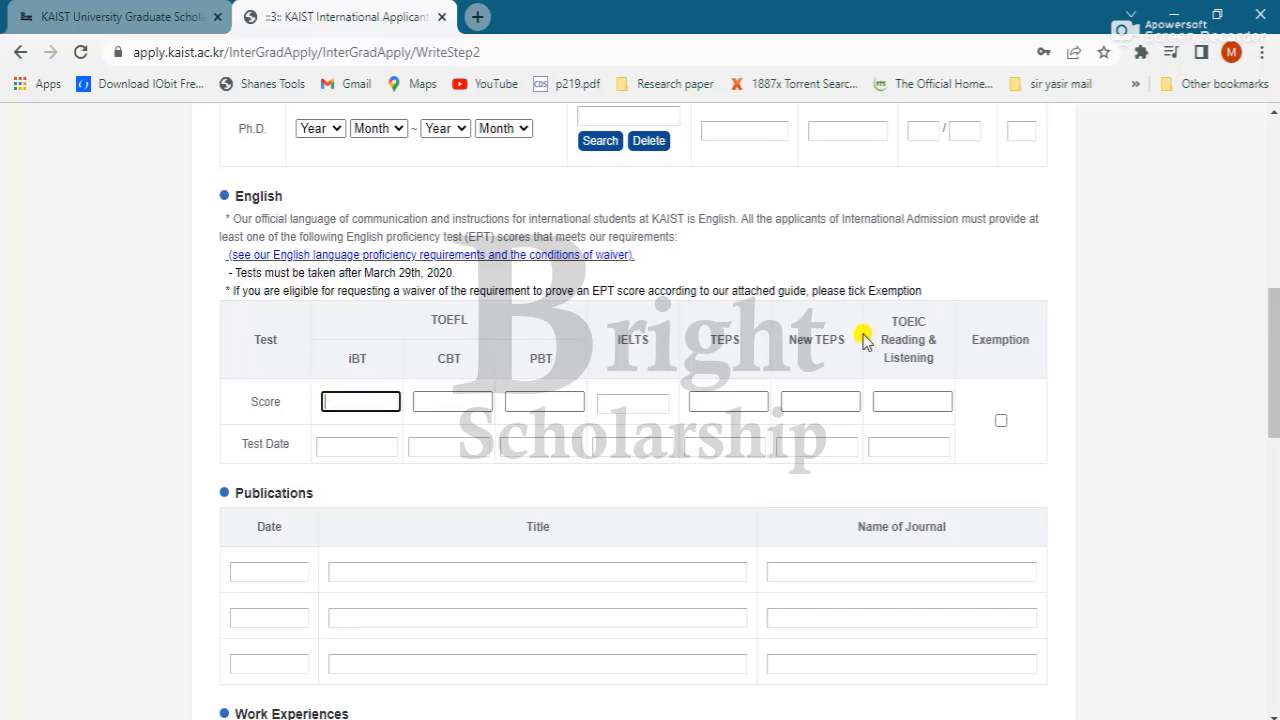
{"action": "left_click", "coordinate": [1001, 420]}
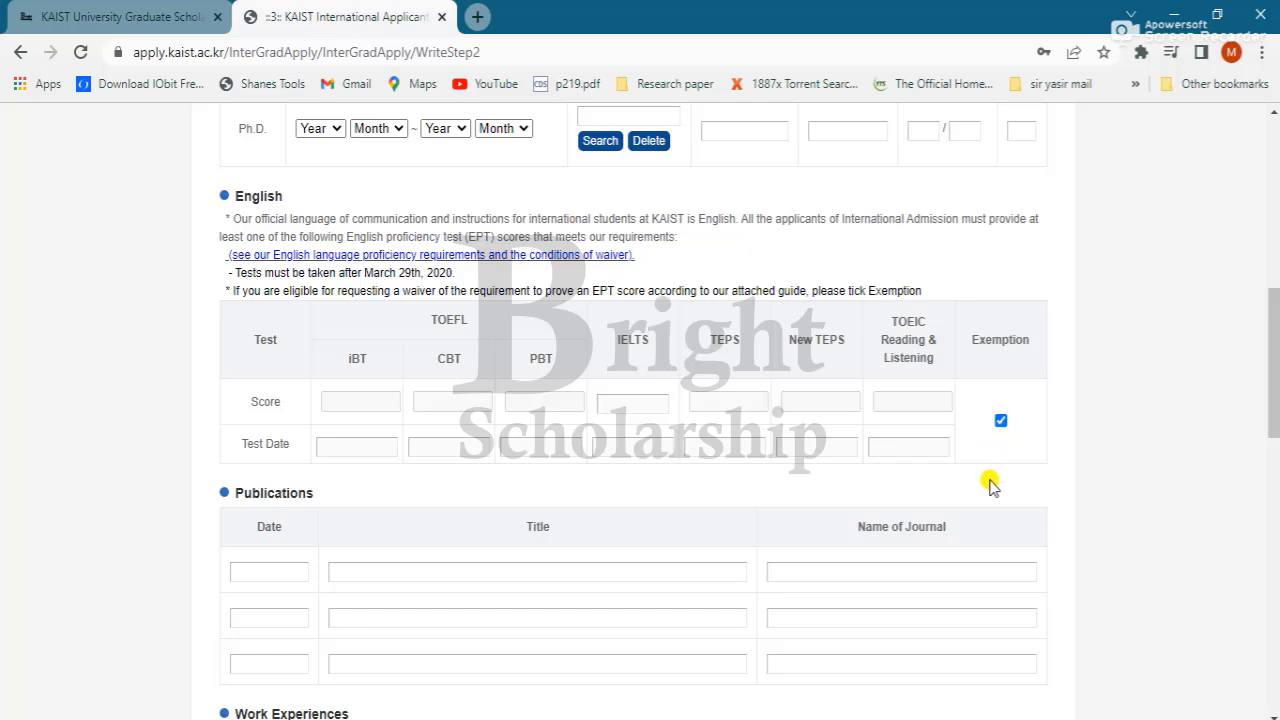
{"action": "scroll", "coordinate": [990, 483], "scroll_direction": "down", "scroll_amount": 2}
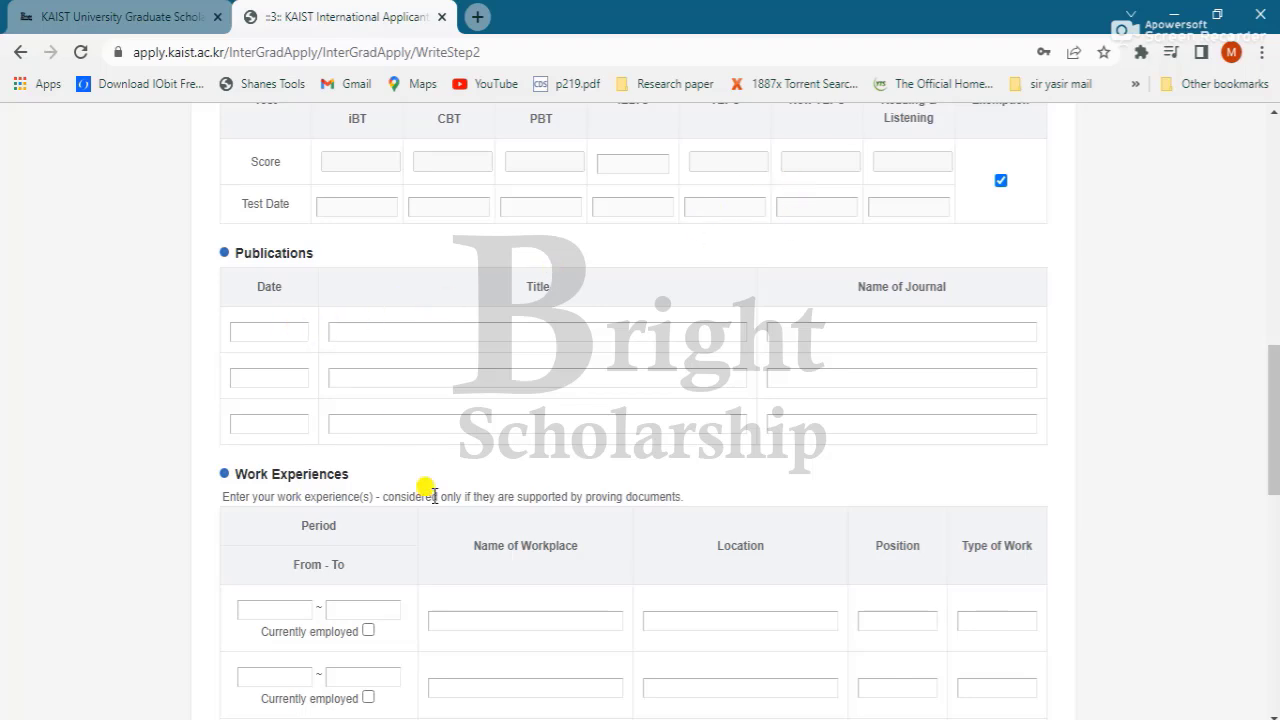
{"action": "scroll", "coordinate": [456, 468], "scroll_direction": "down", "scroll_amount": 2}
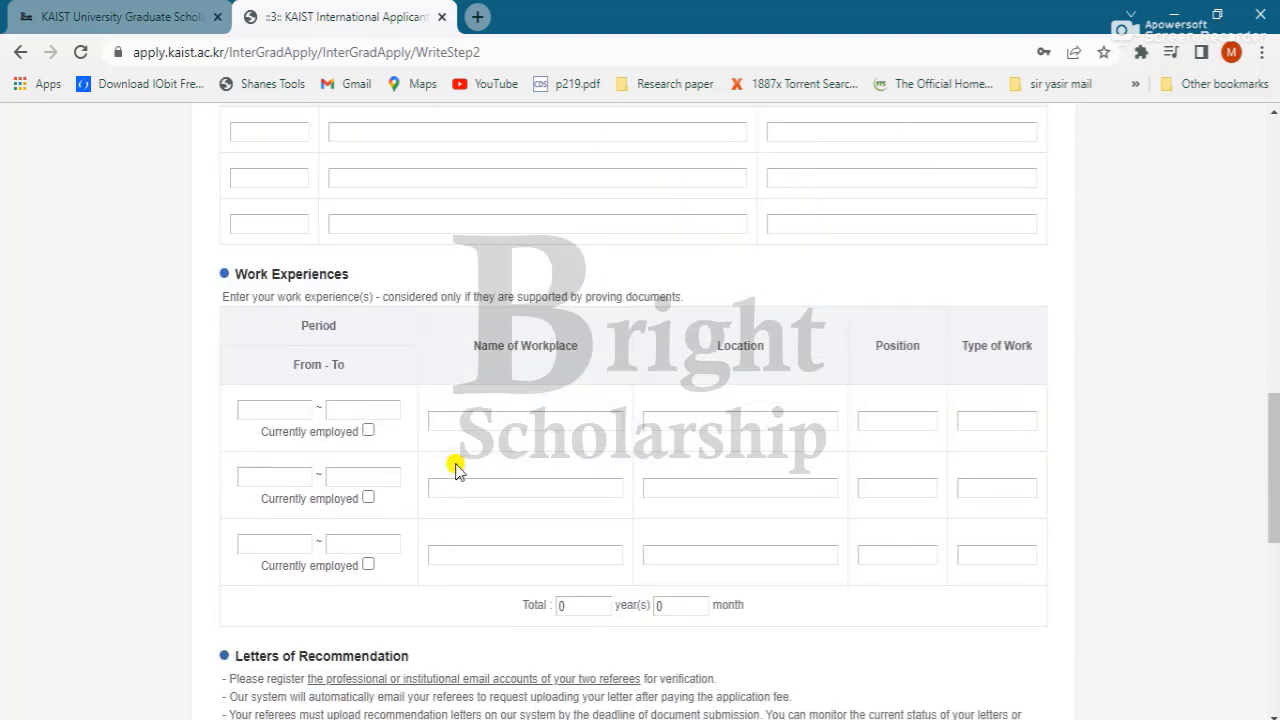
{"action": "scroll", "coordinate": [456, 470], "scroll_direction": "down", "scroll_amount": 4}
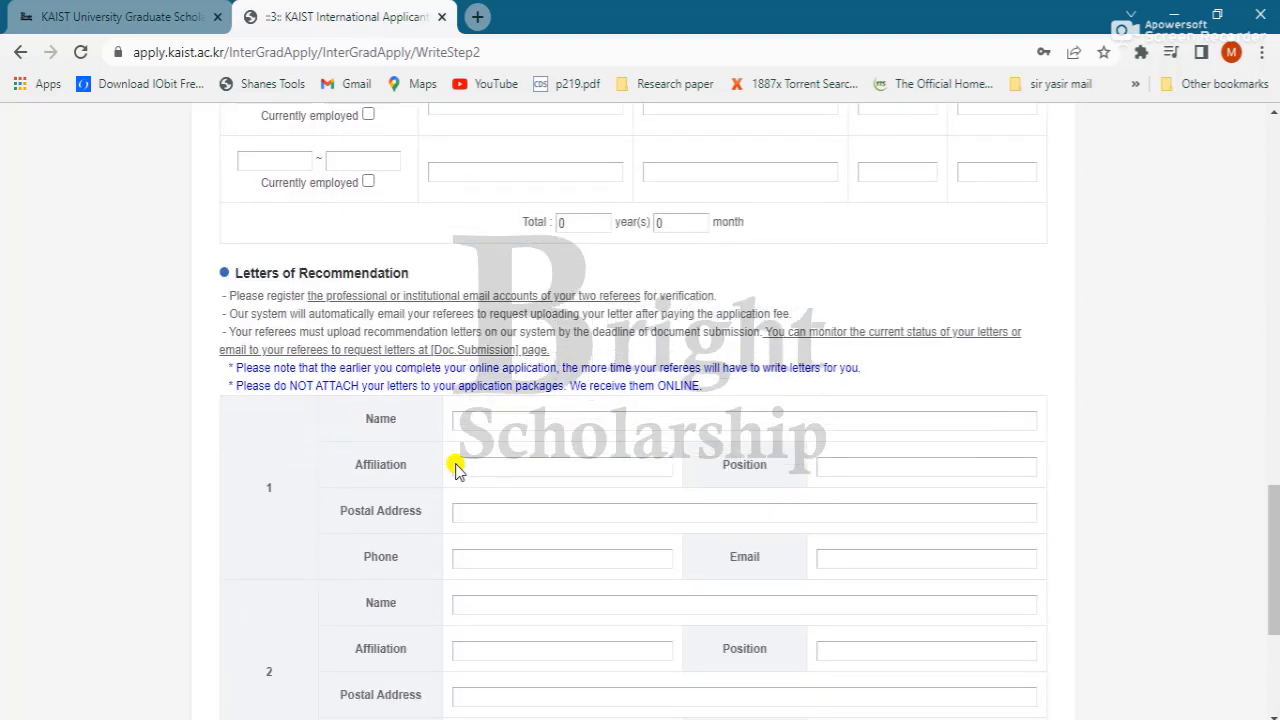
{"action": "scroll", "coordinate": [455, 468], "scroll_direction": "down", "scroll_amount": 1}
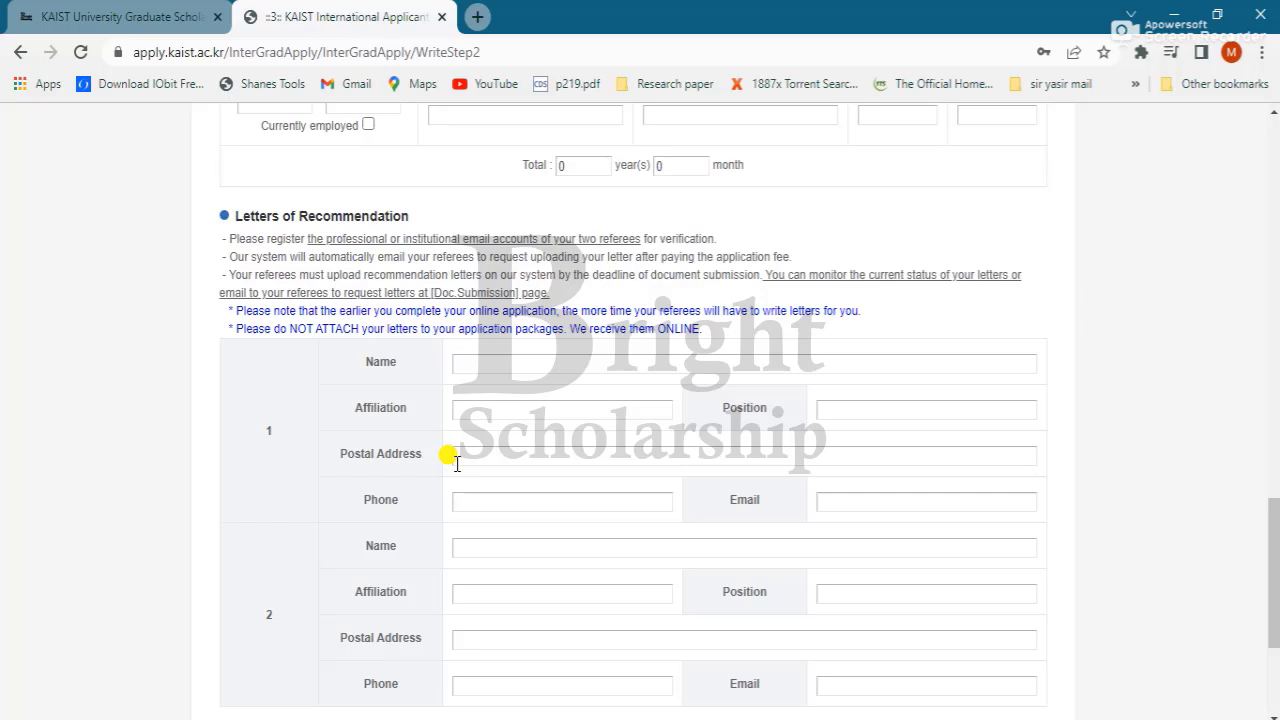
{"action": "scroll", "coordinate": [455, 465], "scroll_direction": "down", "scroll_amount": 3}
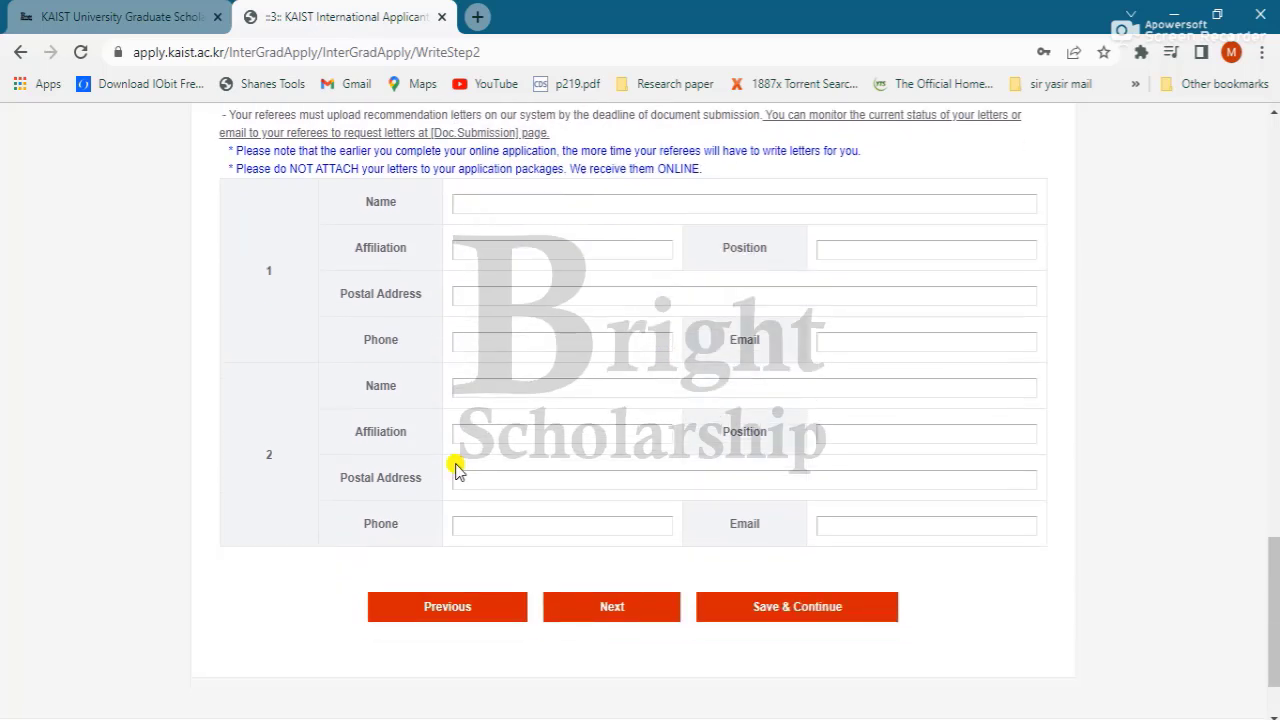
Step: Dismiss the missing-referee-name alert and autofill referee 1's name, address and phone
{"action": "left_click", "coordinate": [790, 610]}
{"action": "left_click", "coordinate": [805, 163]}
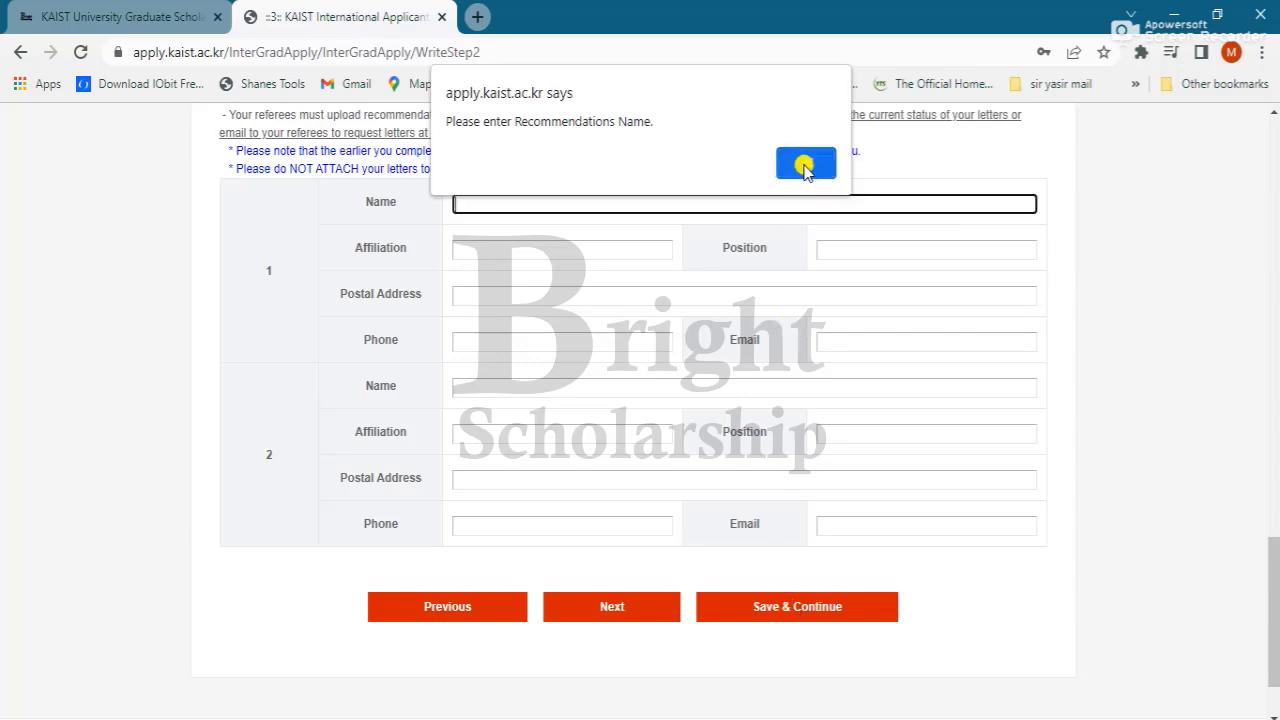
{"action": "scroll", "coordinate": [409, 334], "scroll_direction": "up", "scroll_amount": 2}
{"action": "scroll", "coordinate": [486, 334], "scroll_direction": "down", "scroll_amount": 1}
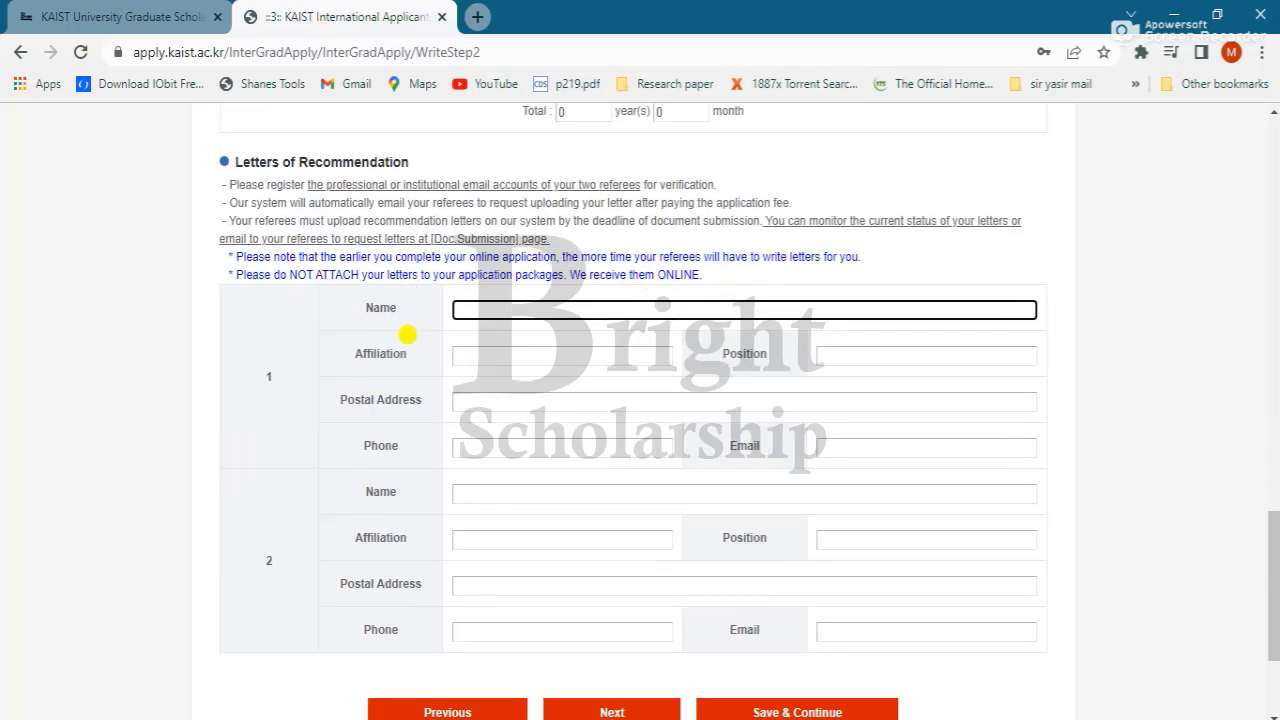
{"action": "key", "text": "Down"}
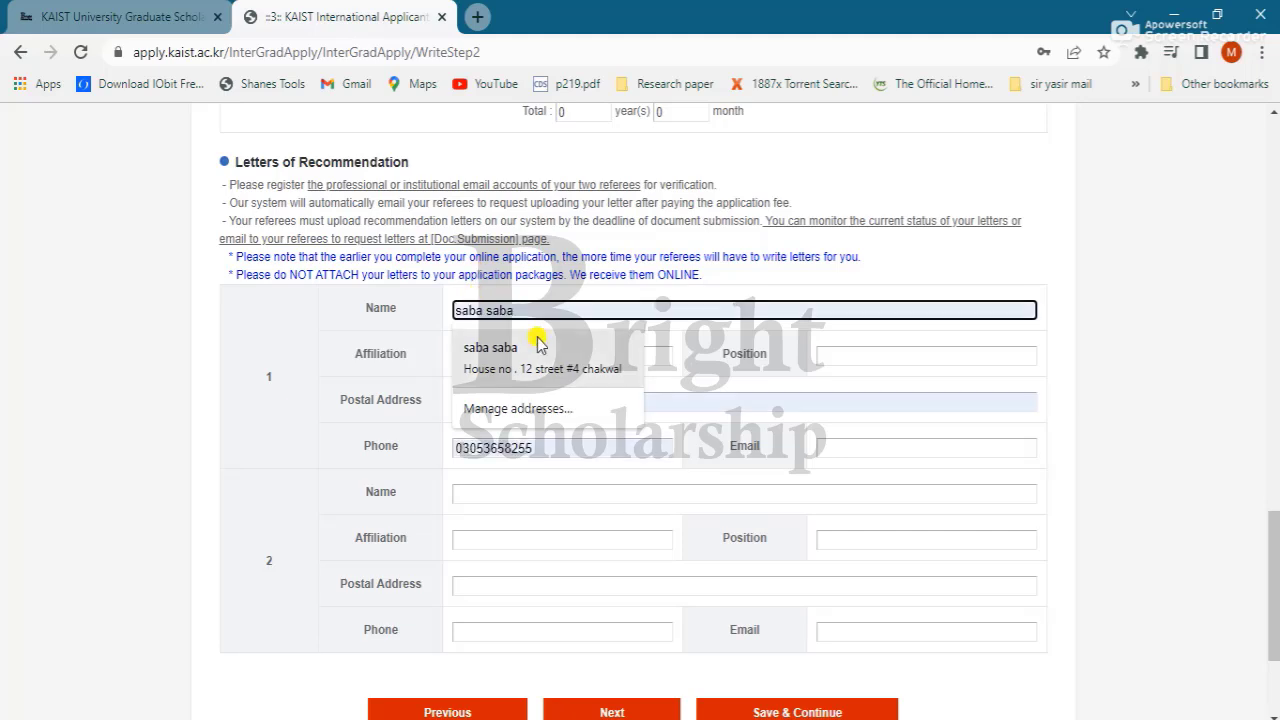
{"action": "left_click", "coordinate": [531, 345]}
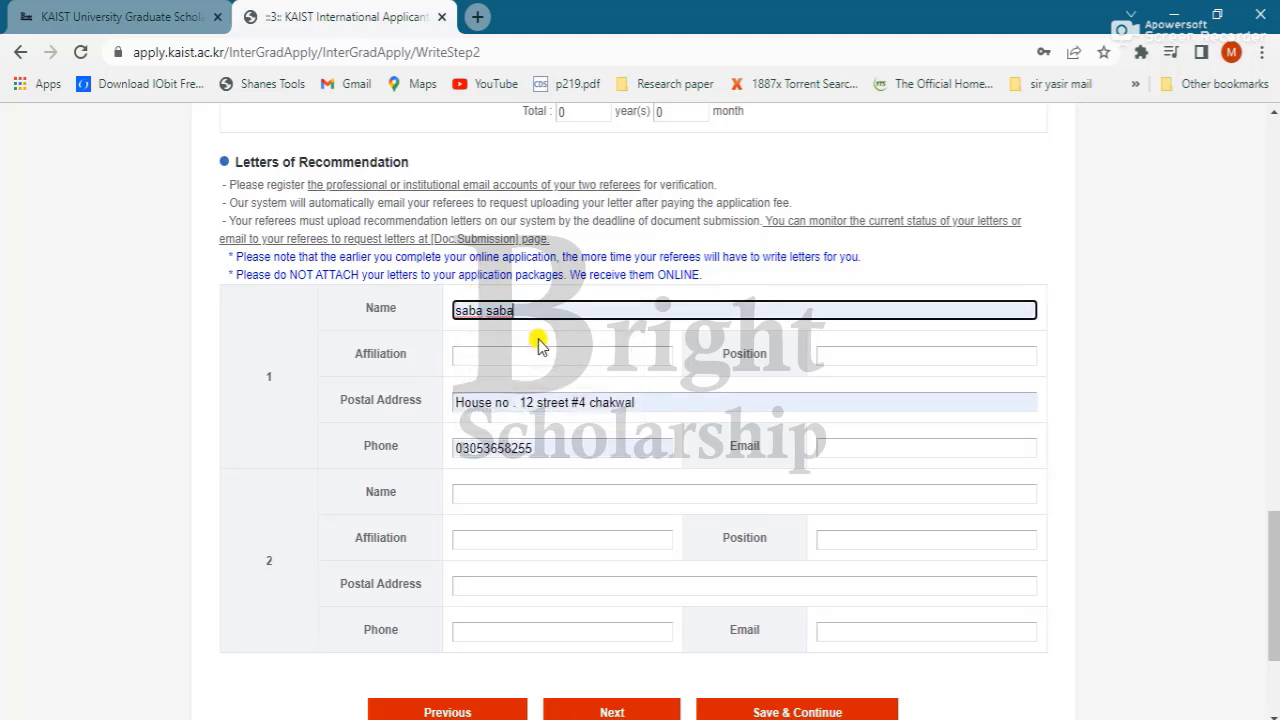
Step: Enter University as affiliation, Professor as position and the referee's e-mail, then resubmit
{"action": "left_click", "coordinate": [619, 357]}
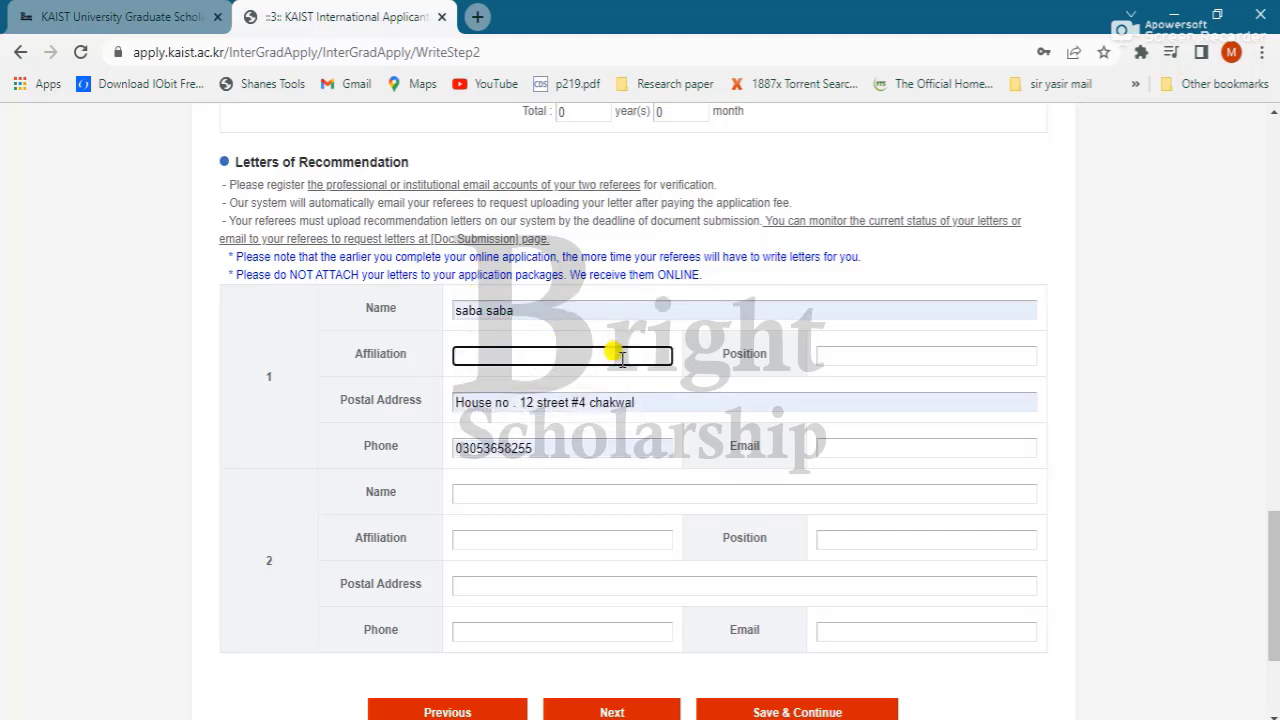
{"action": "type", "text": "University"}
{"action": "key", "text": "Tab"}
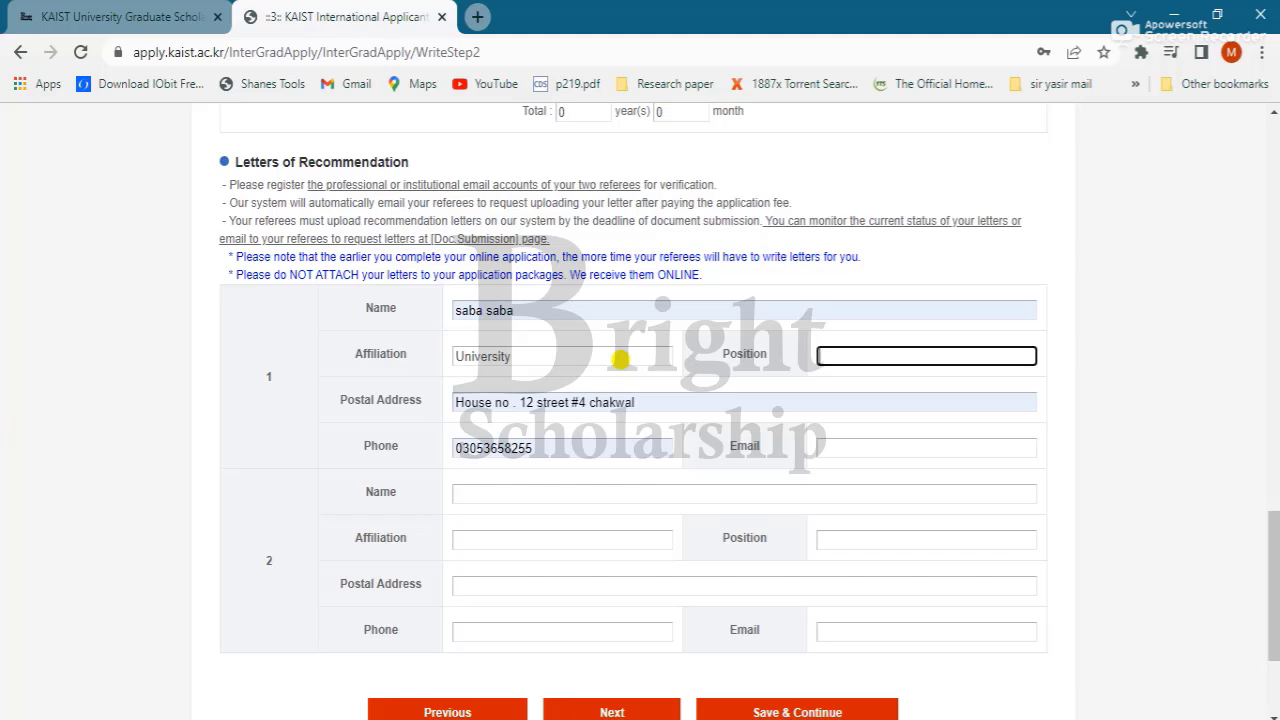
{"action": "type", "text": "Professor"}
{"action": "key", "text": "Tab"}
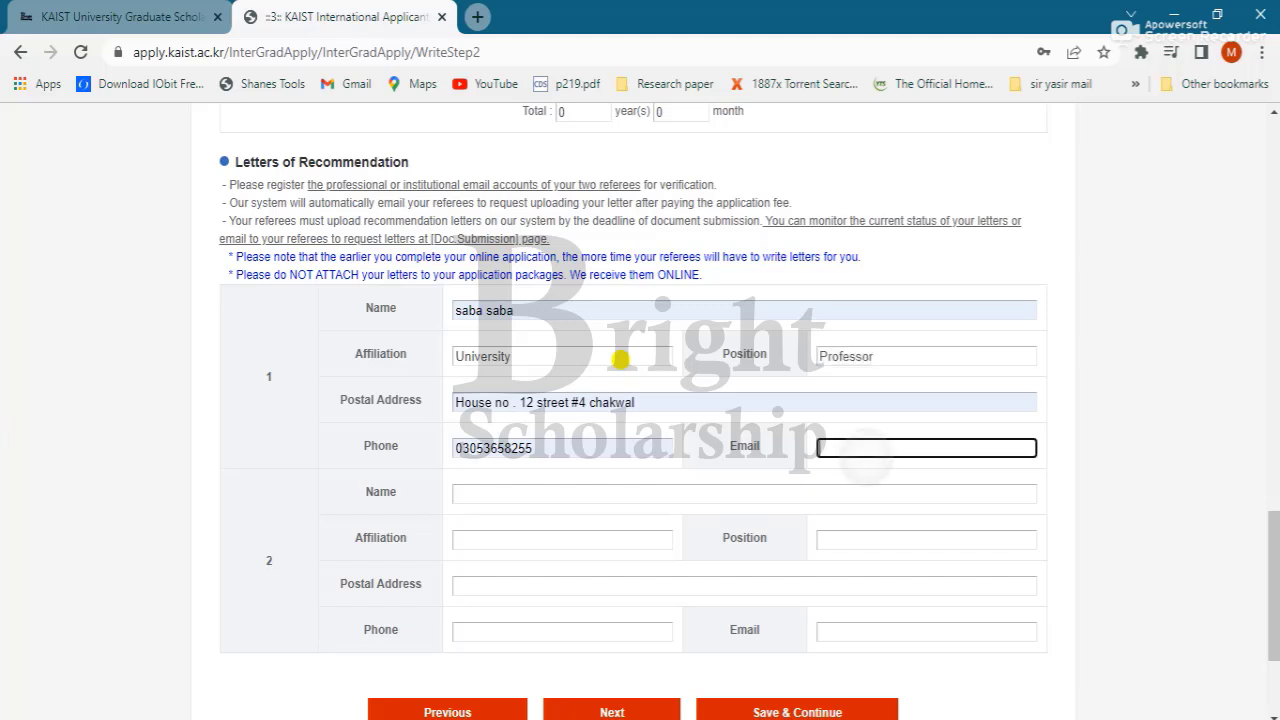
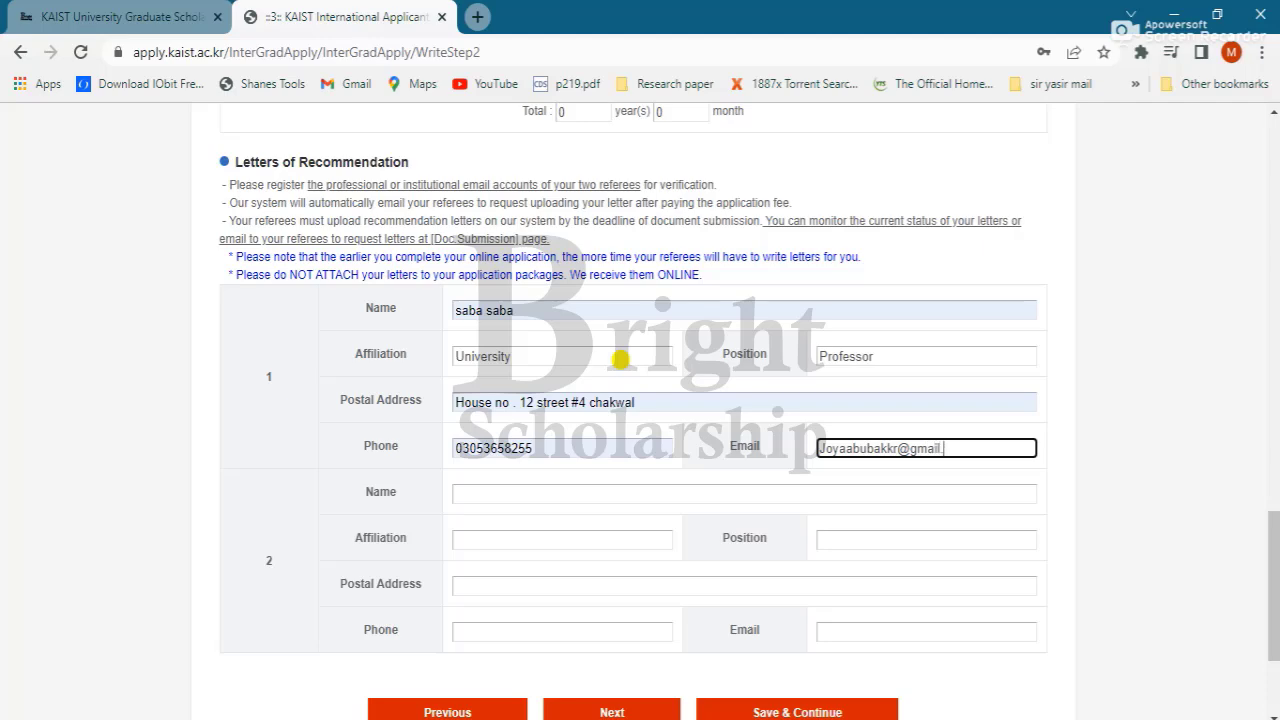
{"action": "key", "text": "Return"}
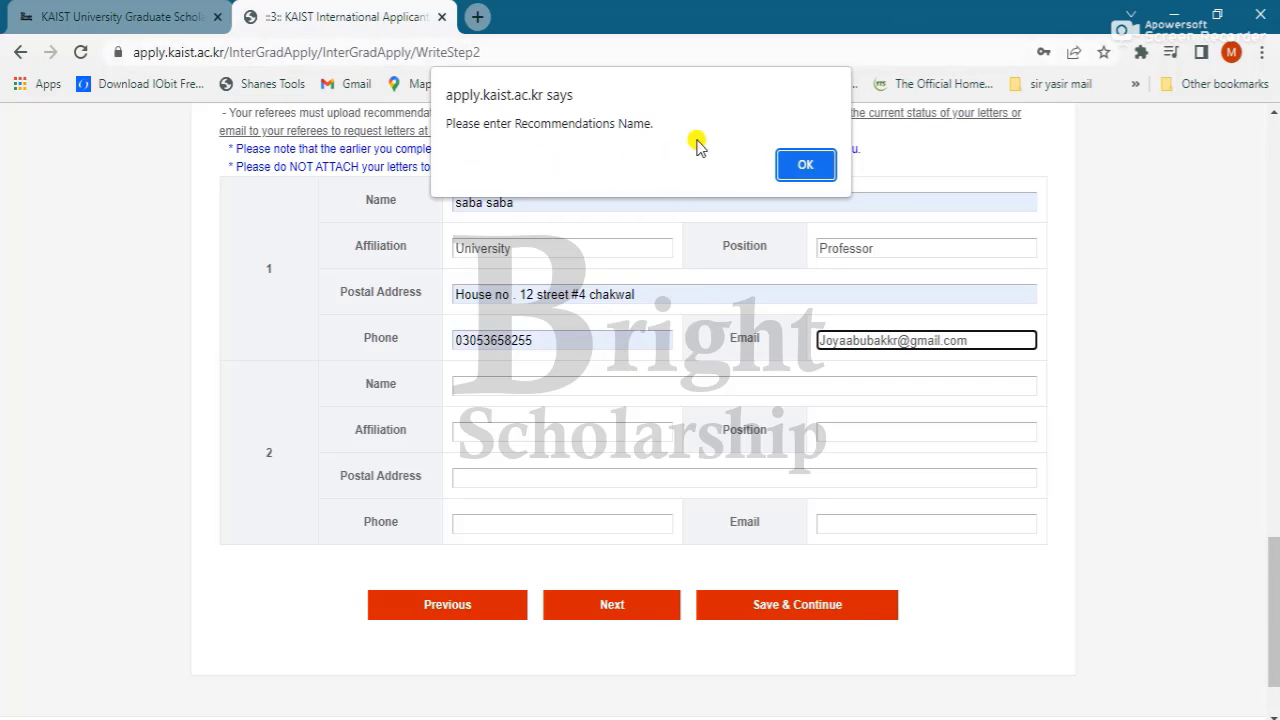
Step: Autofill referee 2's name and contact details, then enter affiliation University, position Professor, and the referee's e-mail
{"action": "left_click", "coordinate": [804, 164]}
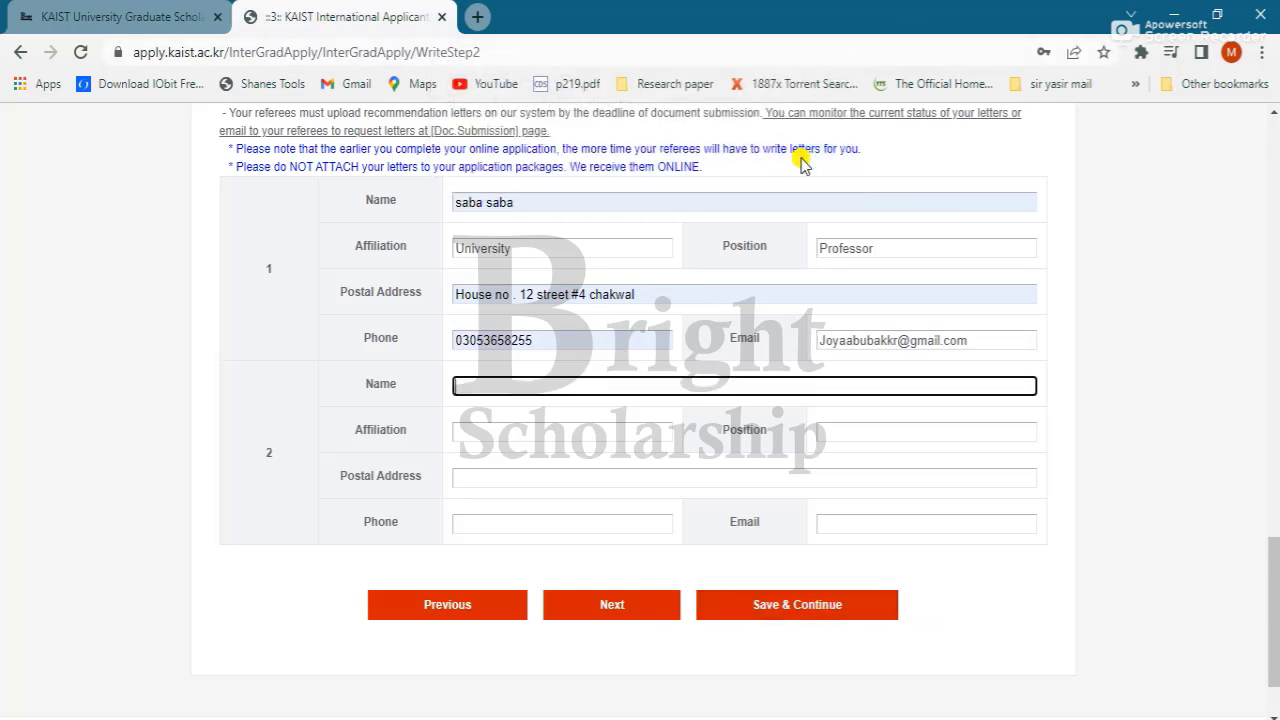
{"action": "left_click", "coordinate": [540, 388]}
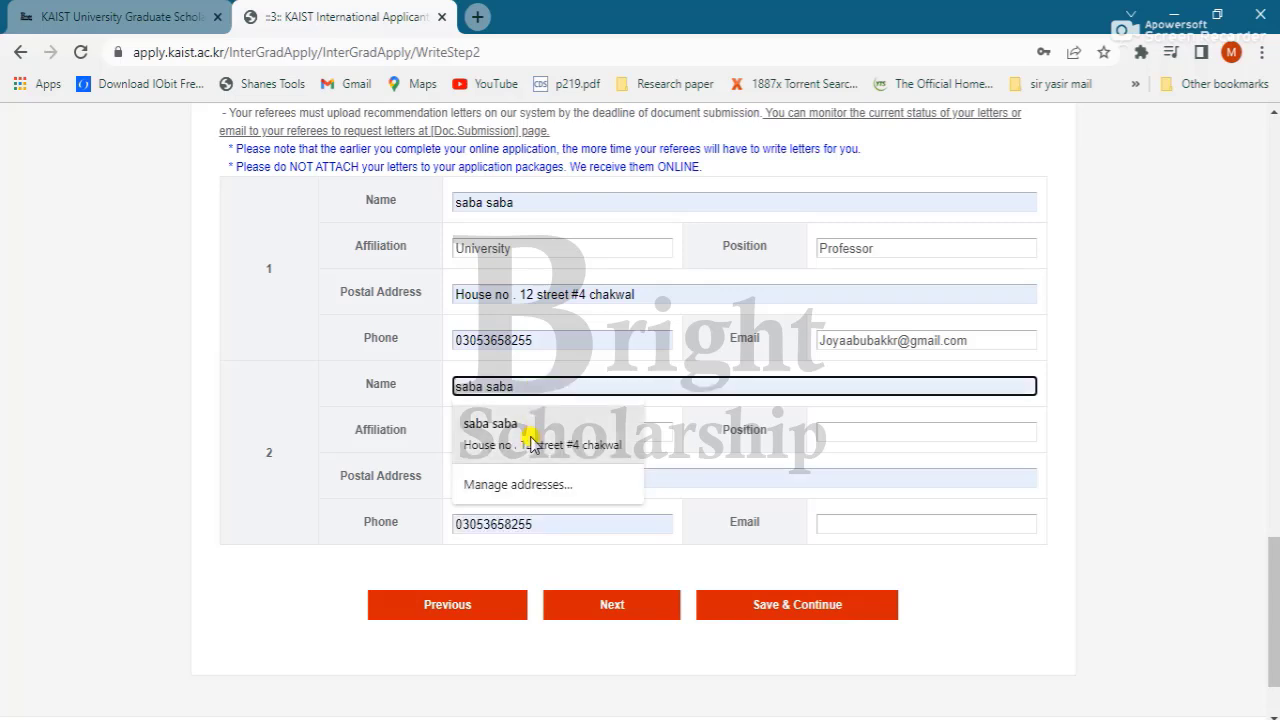
{"action": "left_click", "coordinate": [528, 432]}
{"action": "left_click", "coordinate": [522, 429]}
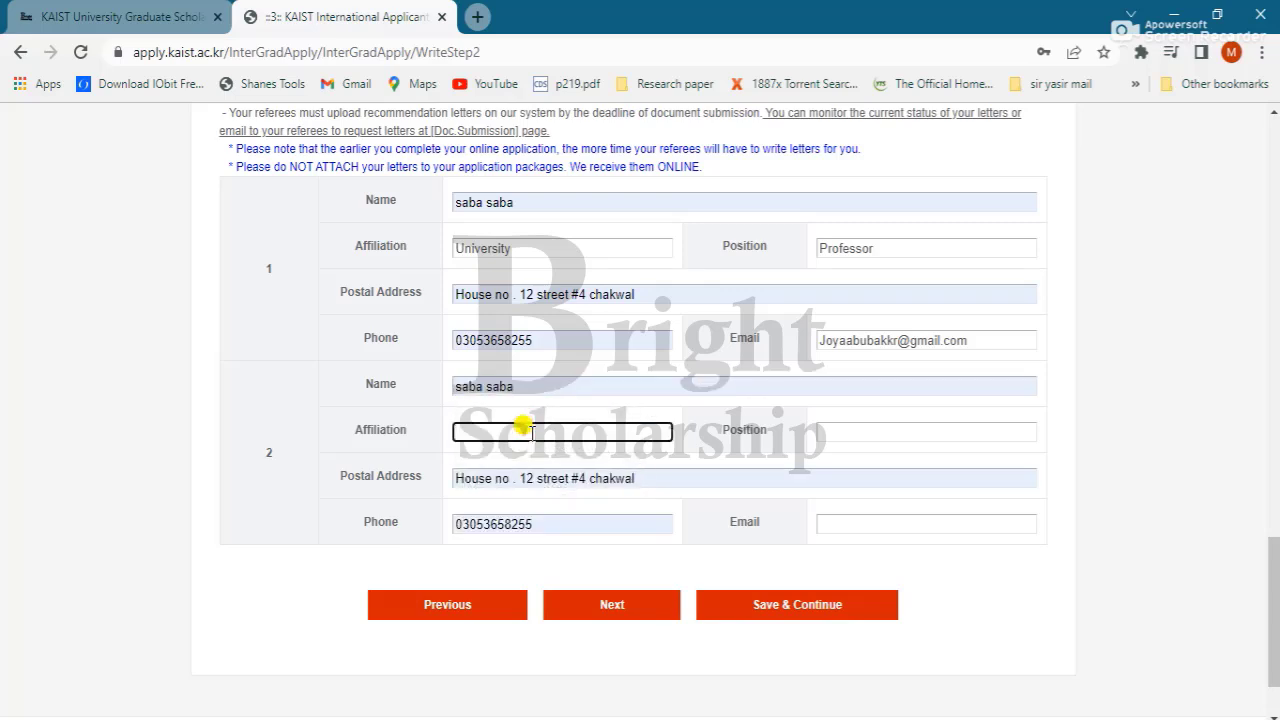
{"action": "type", "text": "Univ"}
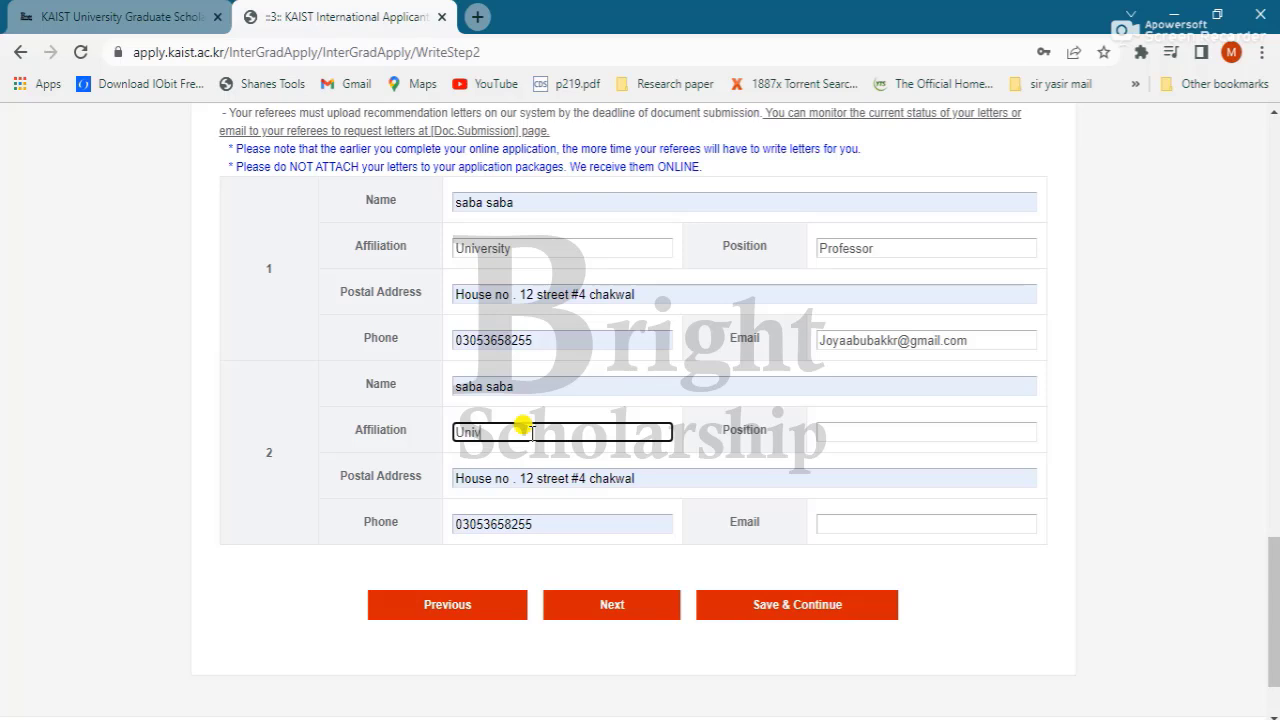
{"action": "type", "text": "ersity"}
{"action": "key", "text": "Tab"}
{"action": "type", "text": "P"}
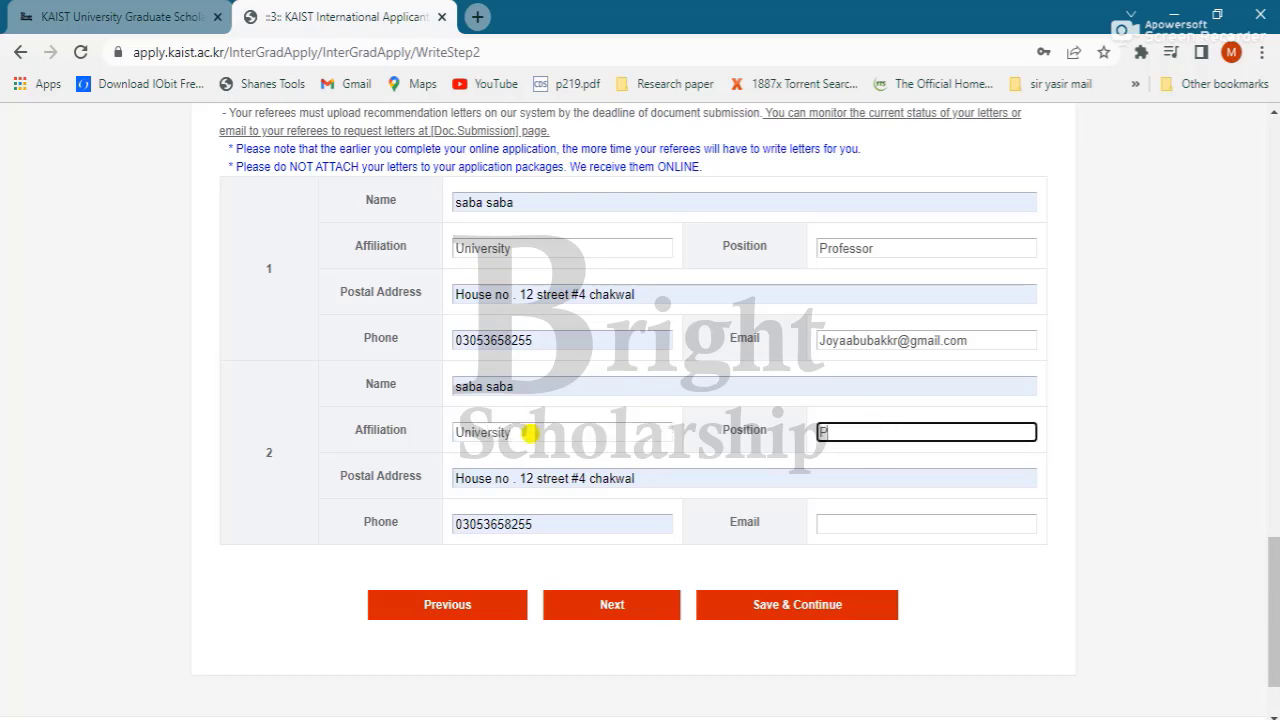
{"action": "type", "text": "rofessor"}
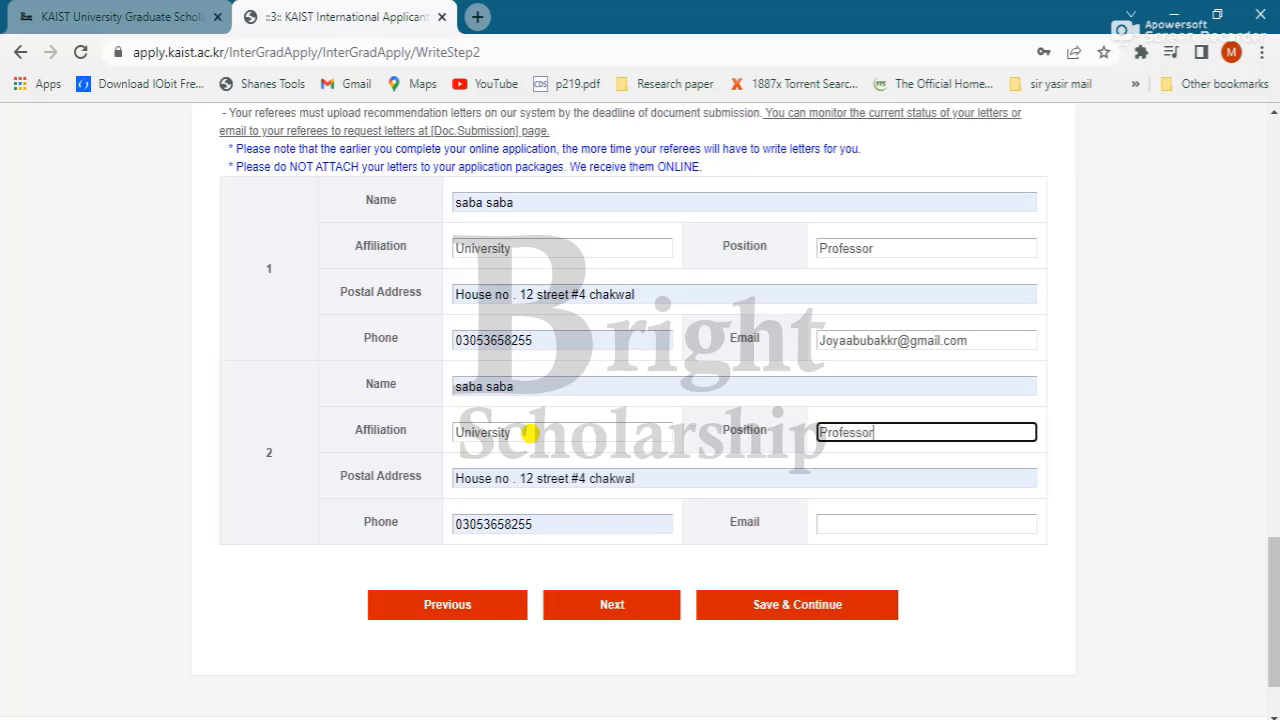
{"action": "key", "text": "Tab"}
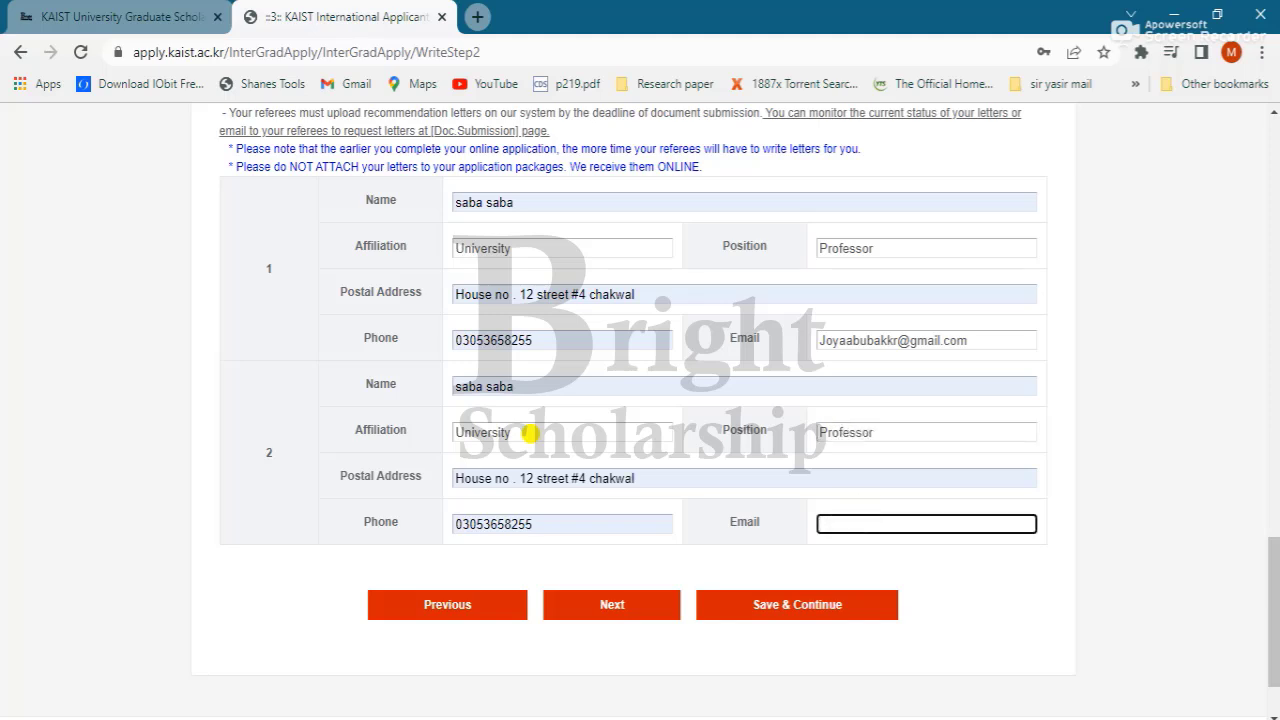
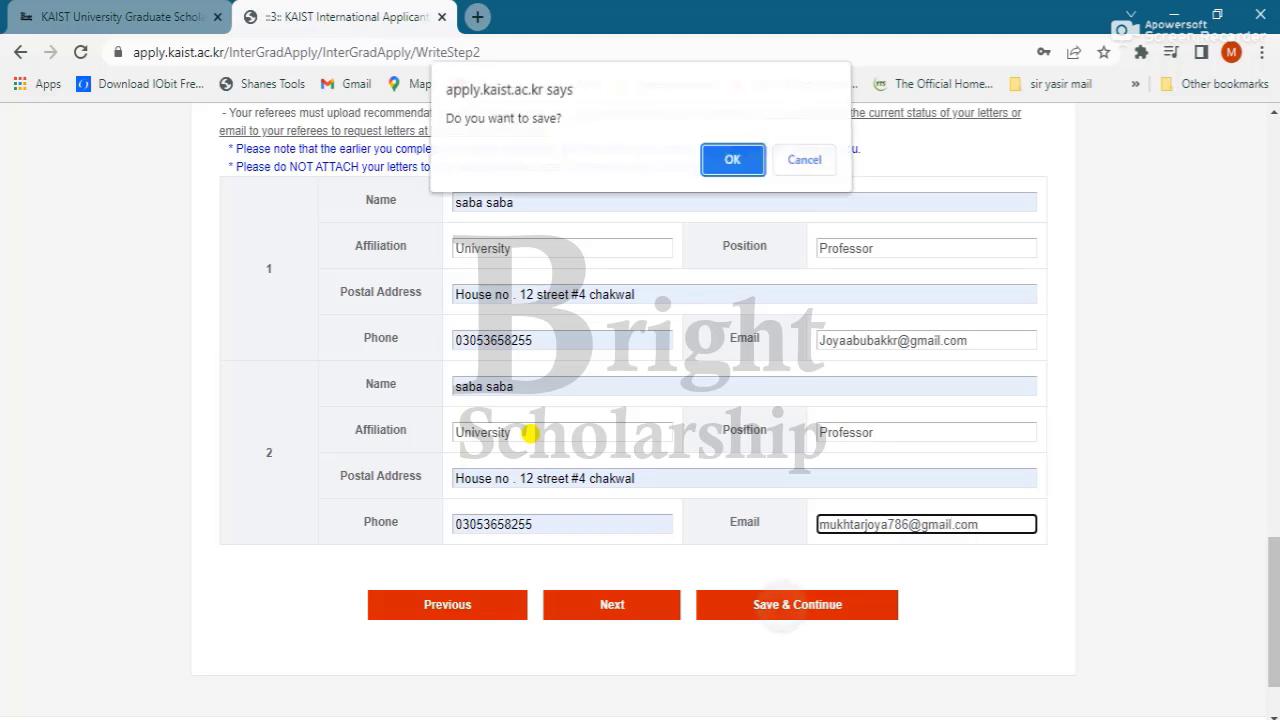
Step: Save both recommenders and confirm the save to move on to Step 3
{"action": "key", "text": "Return"}
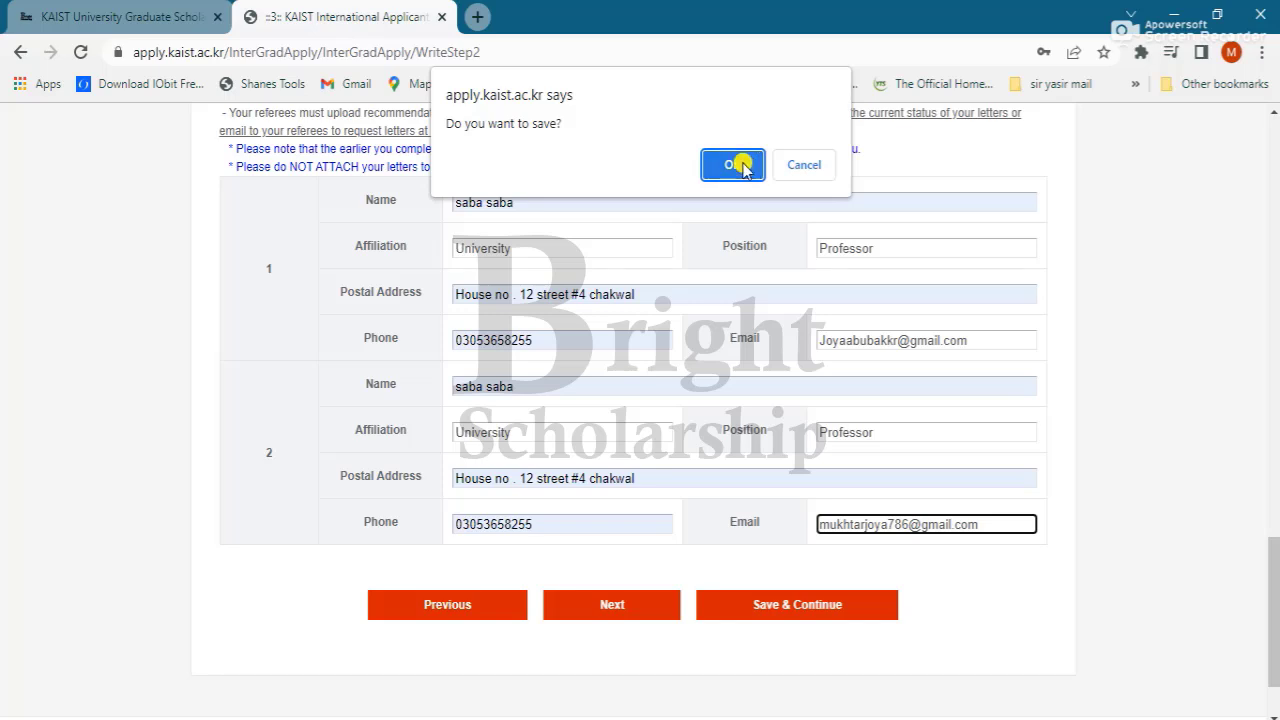
{"action": "left_click", "coordinate": [735, 165]}
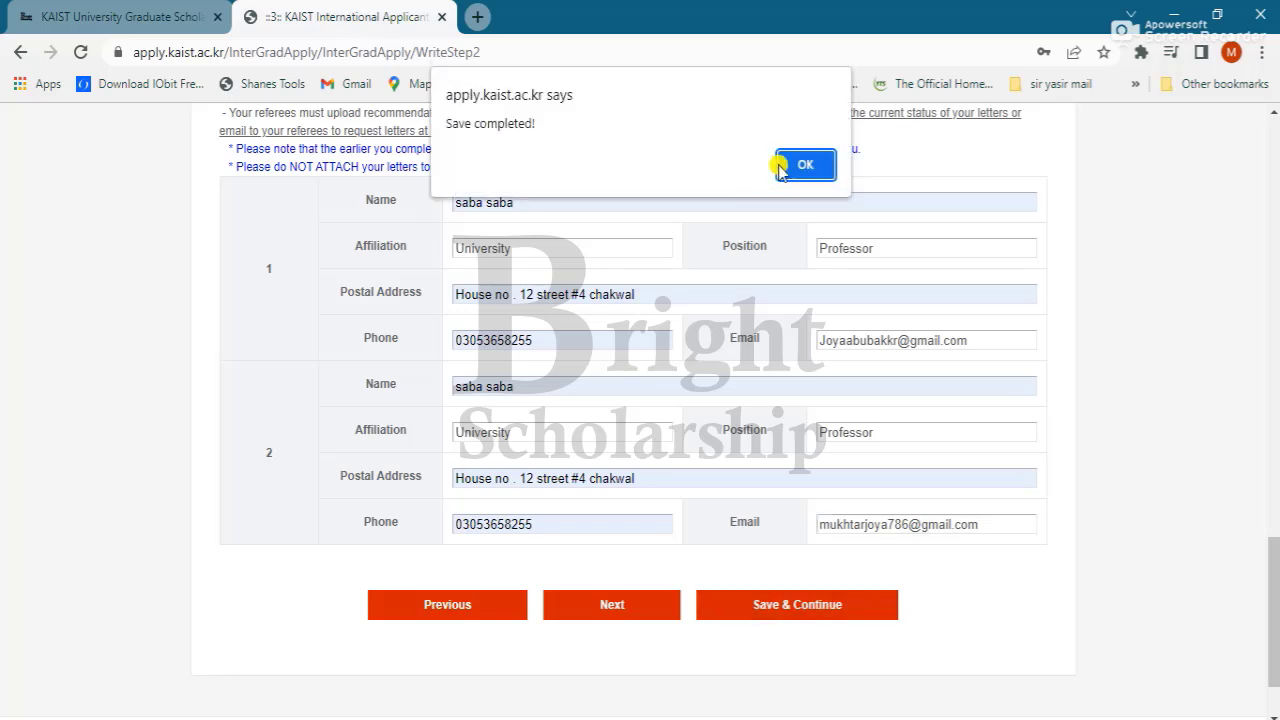
{"action": "left_click", "coordinate": [804, 160]}
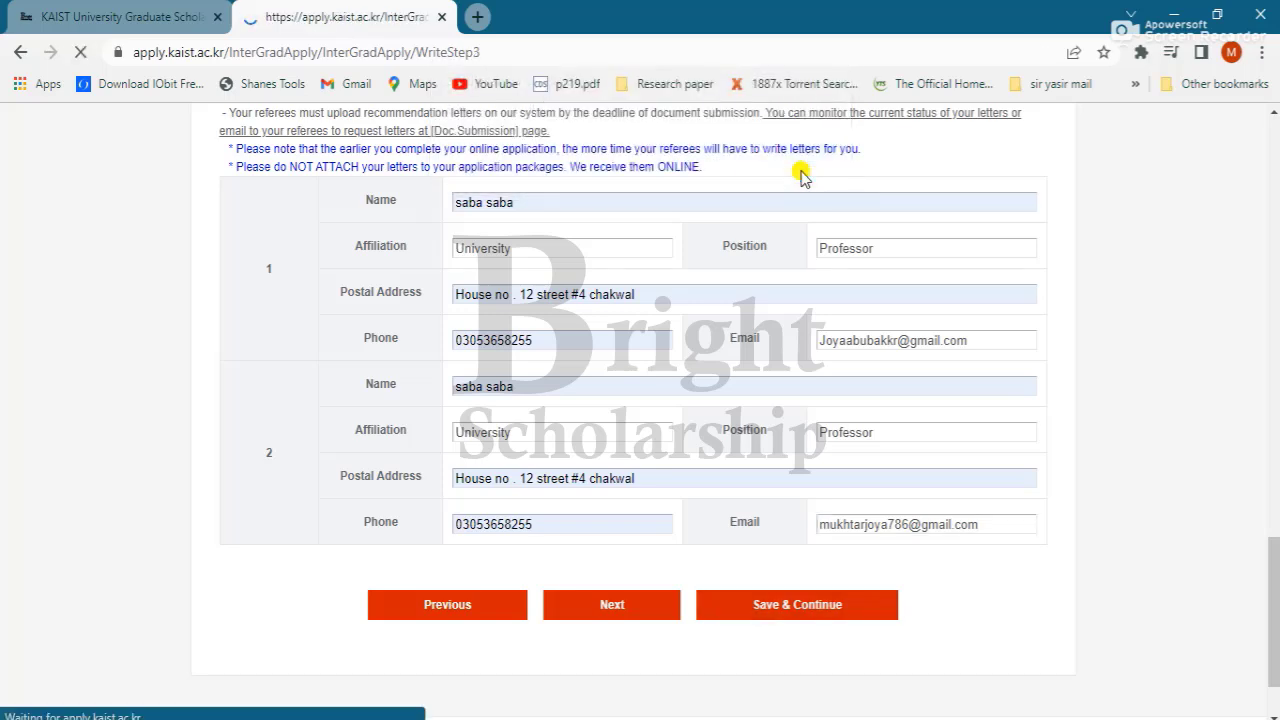
Step: Answer previous studies with 'i have studiesd FSc in punjab college' and add placeholder motivation text
{"action": "scroll", "coordinate": [801, 174], "scroll_direction": "down", "scroll_amount": 2}
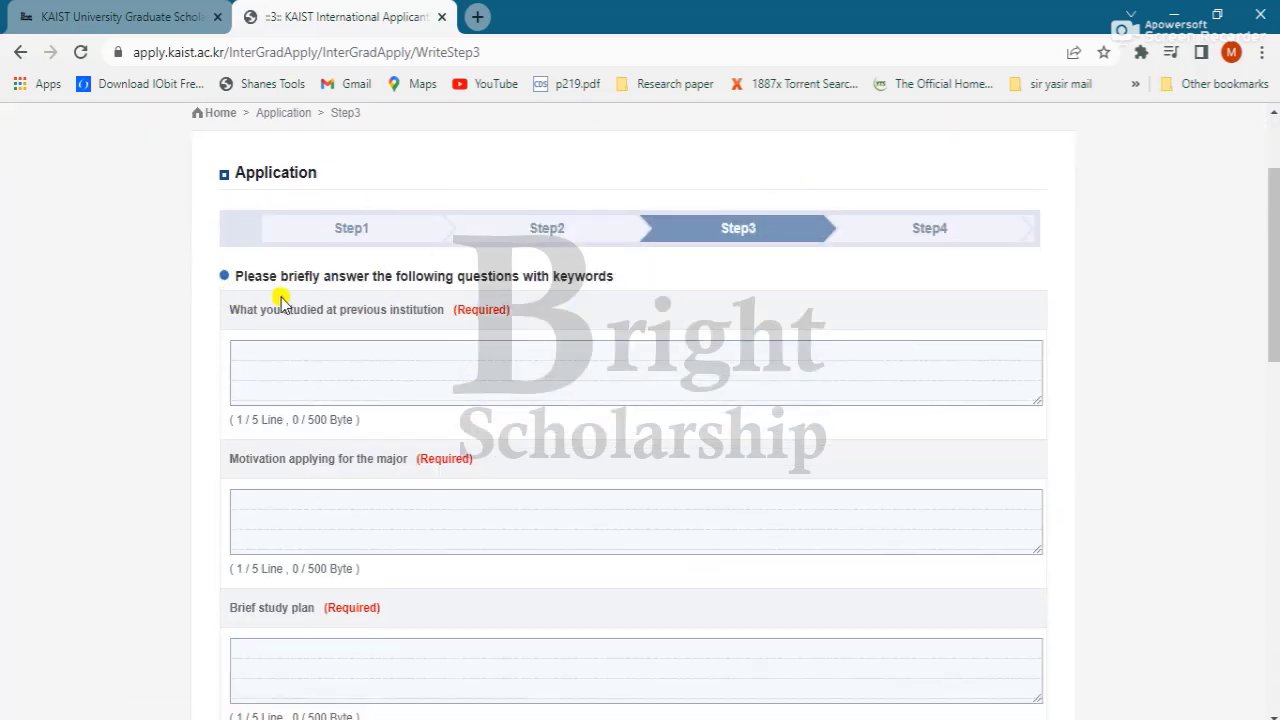
{"action": "left_click", "coordinate": [289, 351]}
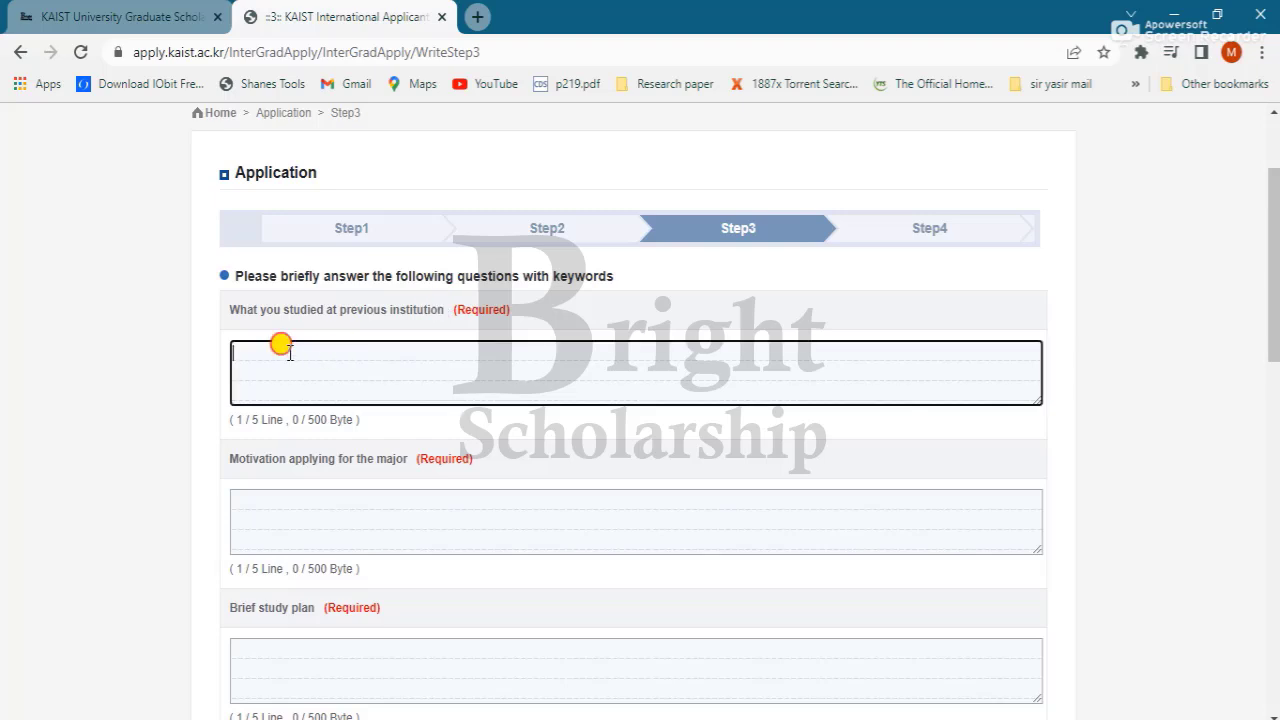
{"action": "type", "text": "i have studi"}
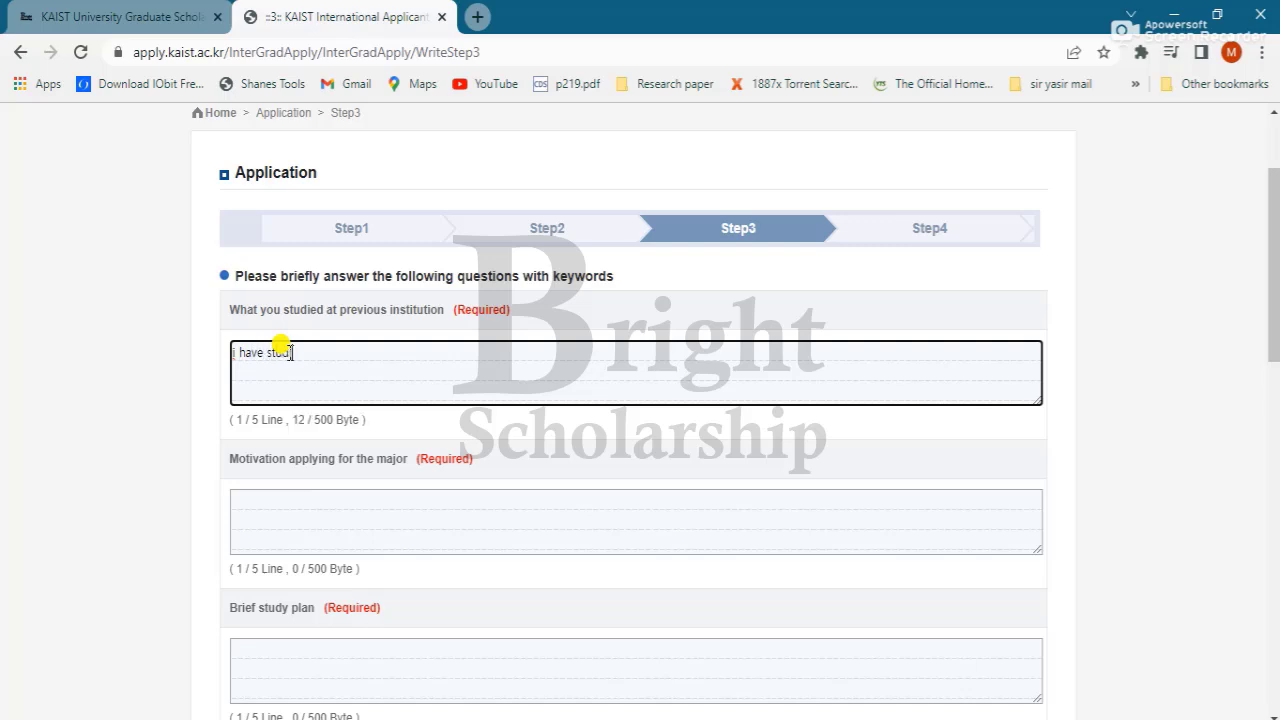
{"action": "type", "text": "esd FSc in punjab c"}
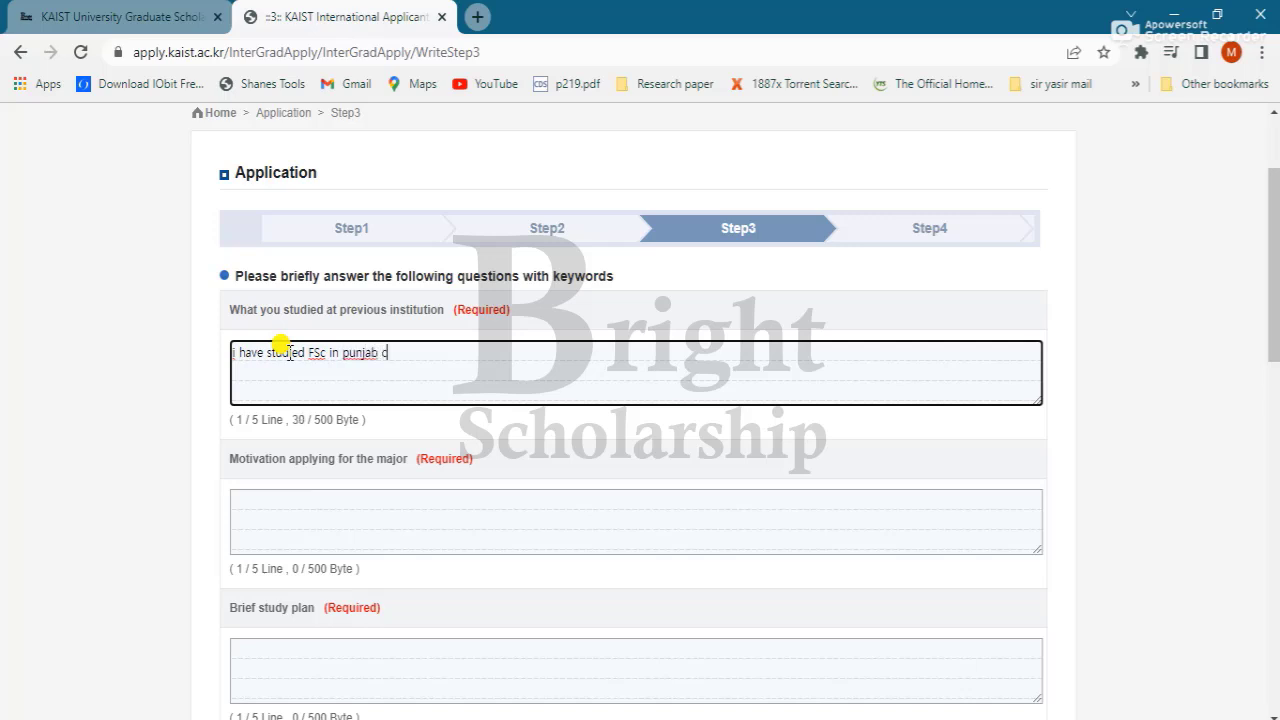
{"action": "type", "text": "ollege"}
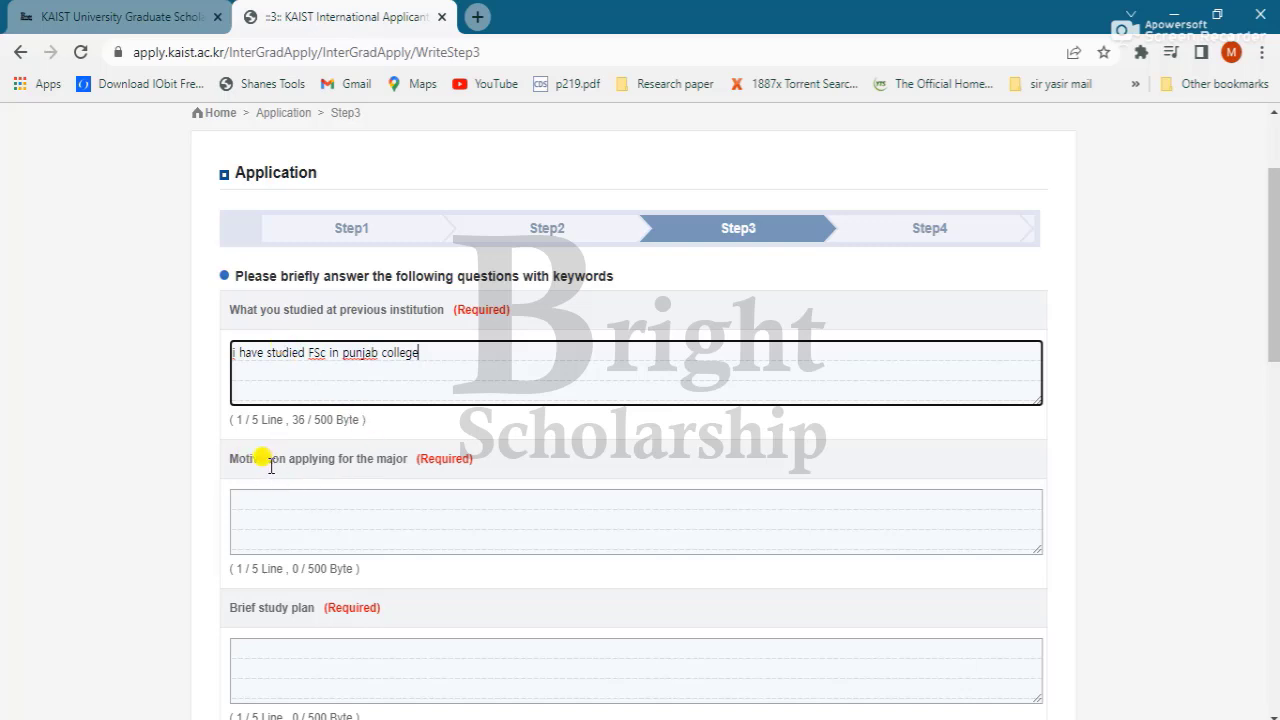
{"action": "left_click", "coordinate": [379, 493]}
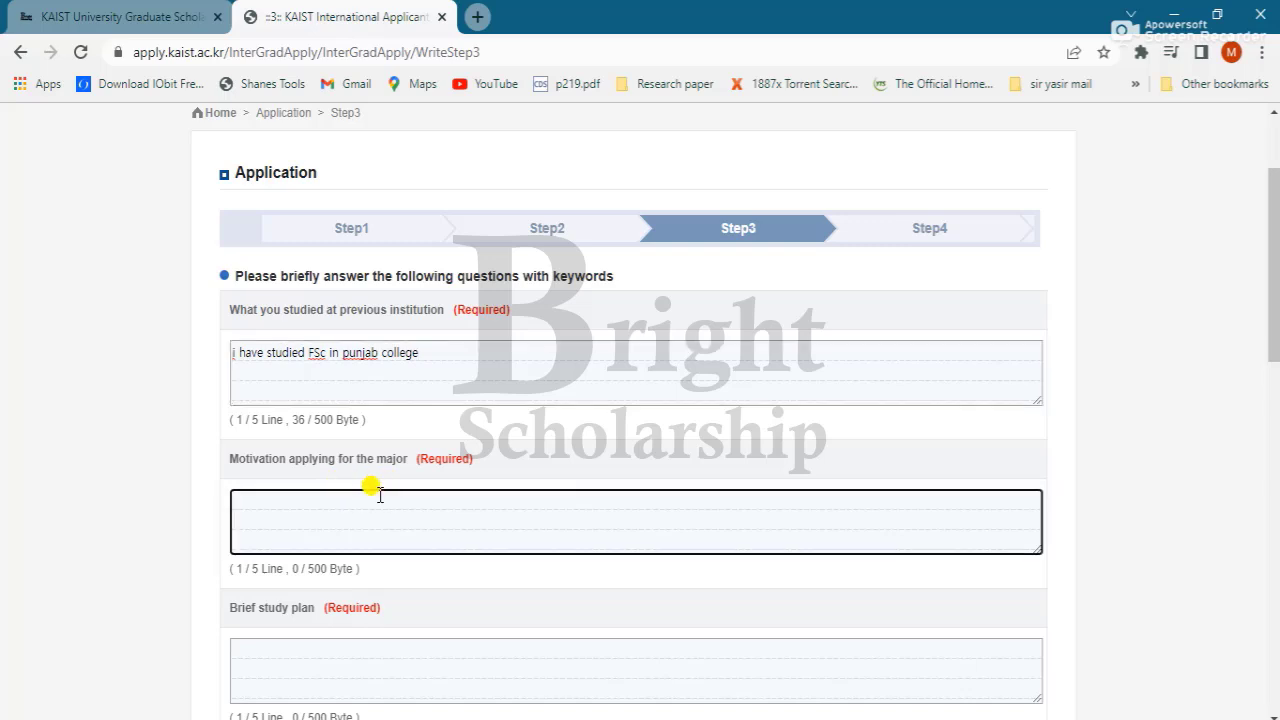
{"action": "type", "text": "jgujhghvhfyrfhcfdt"}
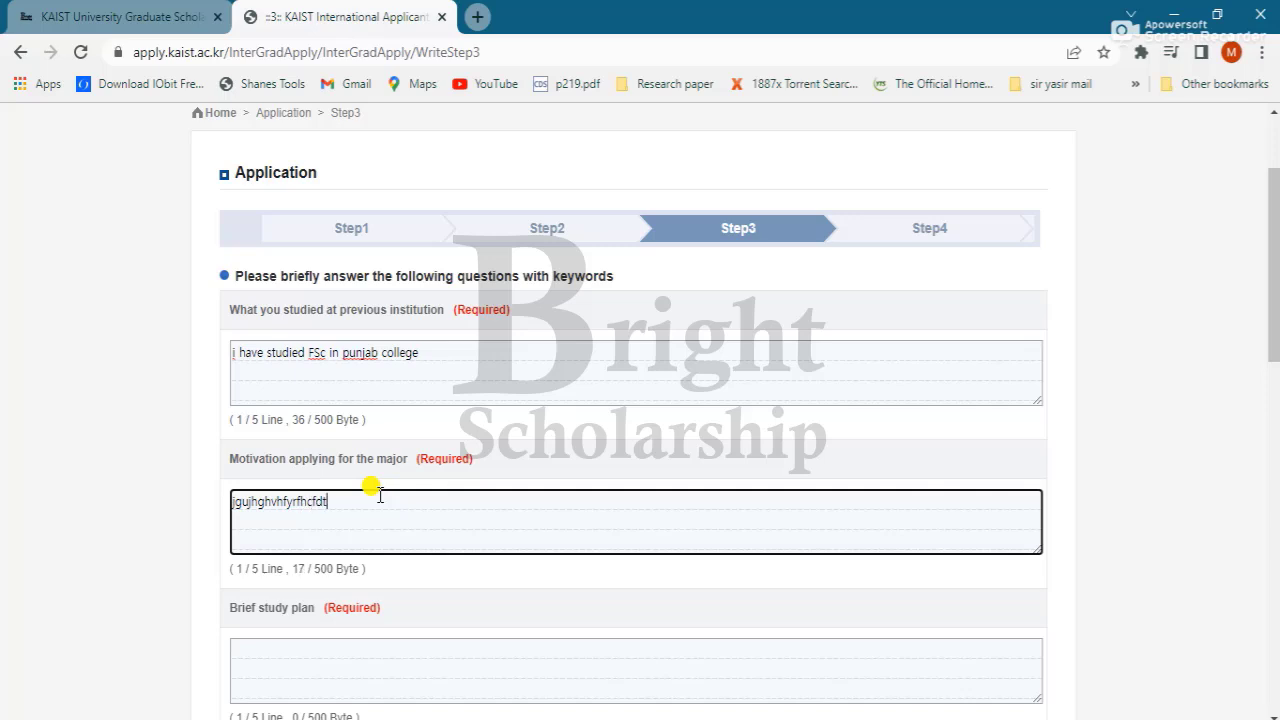
{"action": "type", "text": "cg"}
Step: Fill the brief study plan and future plan answers with placeholder text
{"action": "scroll", "coordinate": [377, 491], "scroll_direction": "down", "scroll_amount": 1}
{"action": "key", "text": "Tab"}
{"action": "type", "text": "tfgcnbv"}
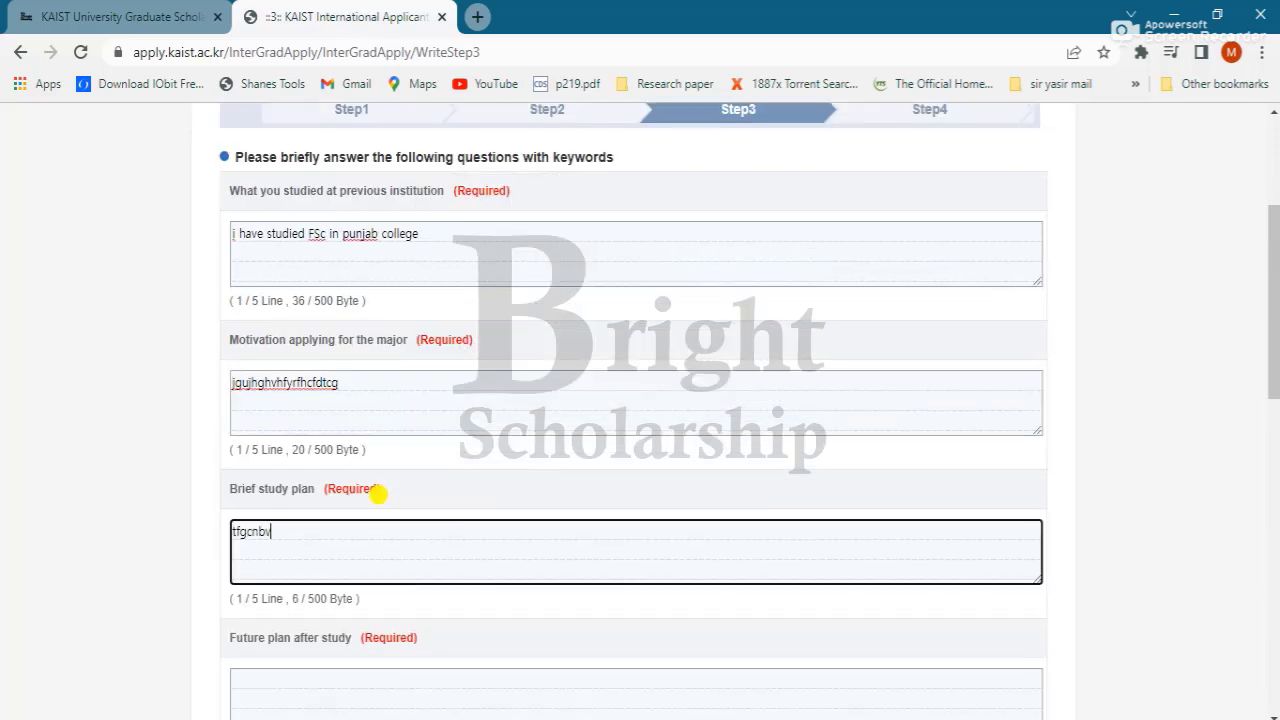
{"action": "type", "text": "hghvnmjgukbm"}
{"action": "scroll", "coordinate": [377, 491], "scroll_direction": "down", "scroll_amount": 2}
{"action": "key", "text": "Tab"}
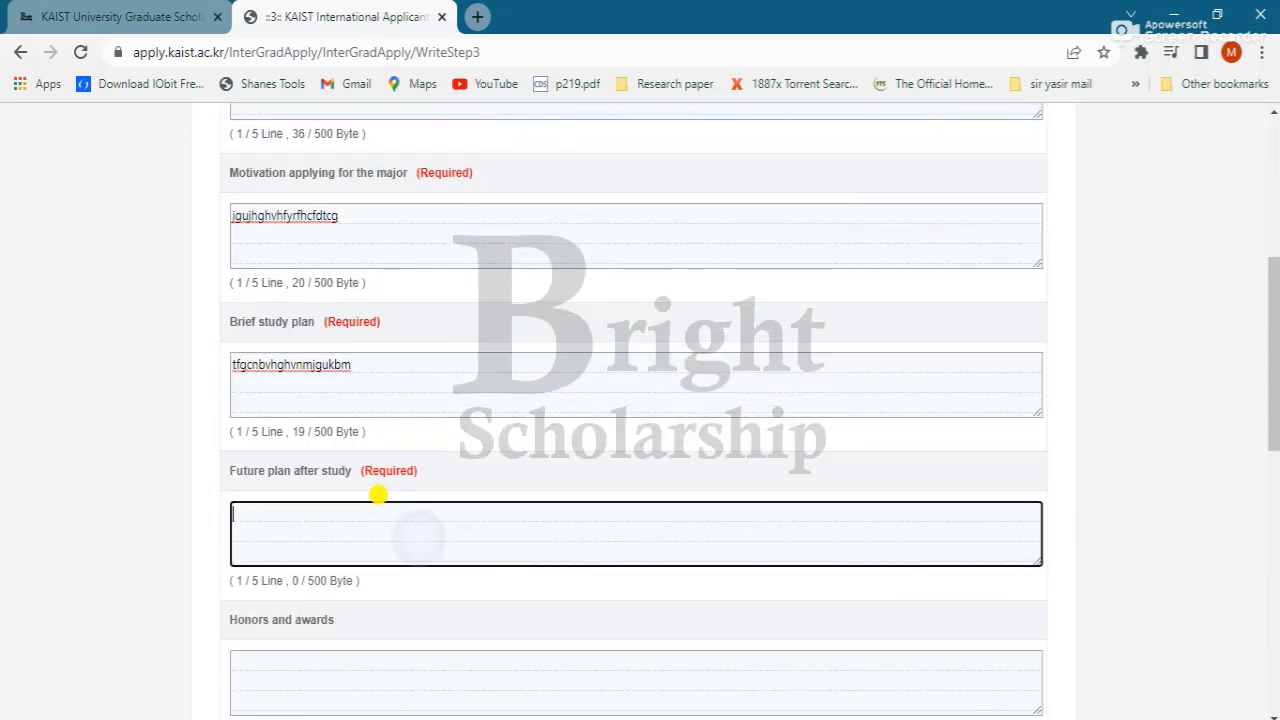
{"action": "type", "text": "hvn mvhvmn"}
Step: Fill the honors and awards and previous institution introduction answers with placeholder text
{"action": "key", "text": "Tab"}
{"action": "scroll", "coordinate": [378, 494], "scroll_direction": "down", "scroll_amount": 1}
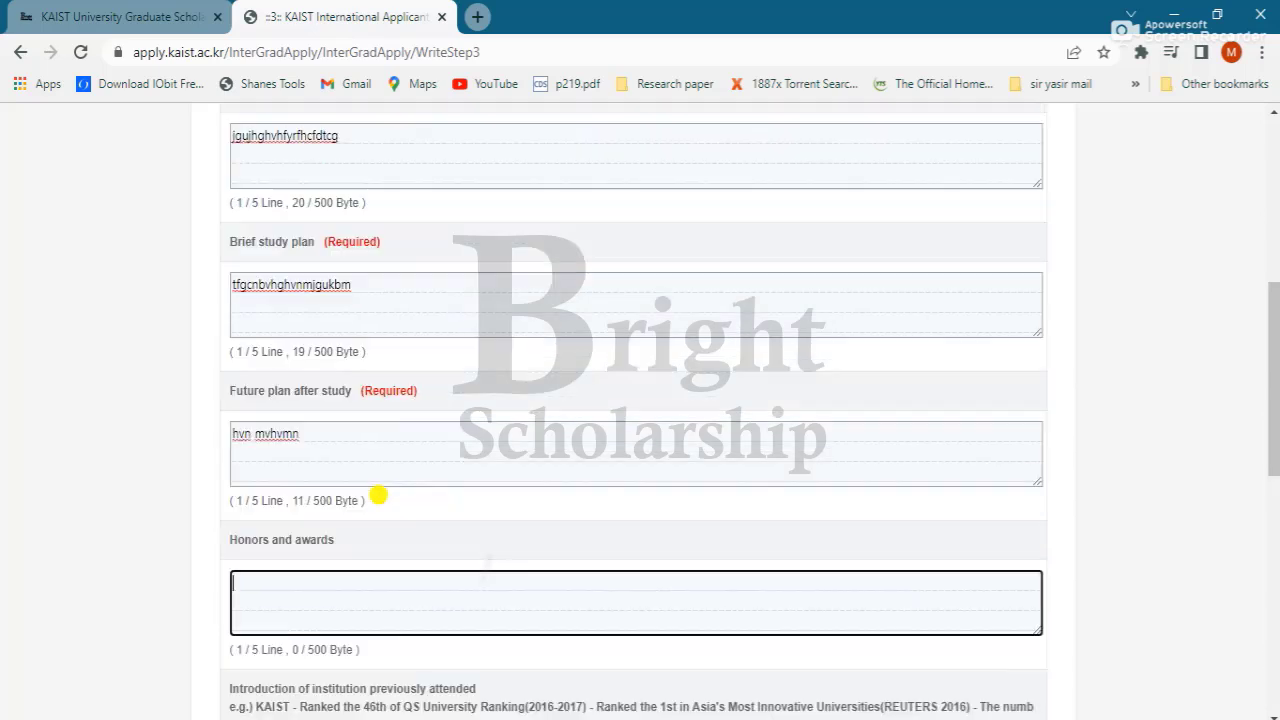
{"action": "scroll", "coordinate": [378, 494], "scroll_direction": "down", "scroll_amount": 1}
{"action": "type", "text": "fhvb vtughmn                       nmkju"}
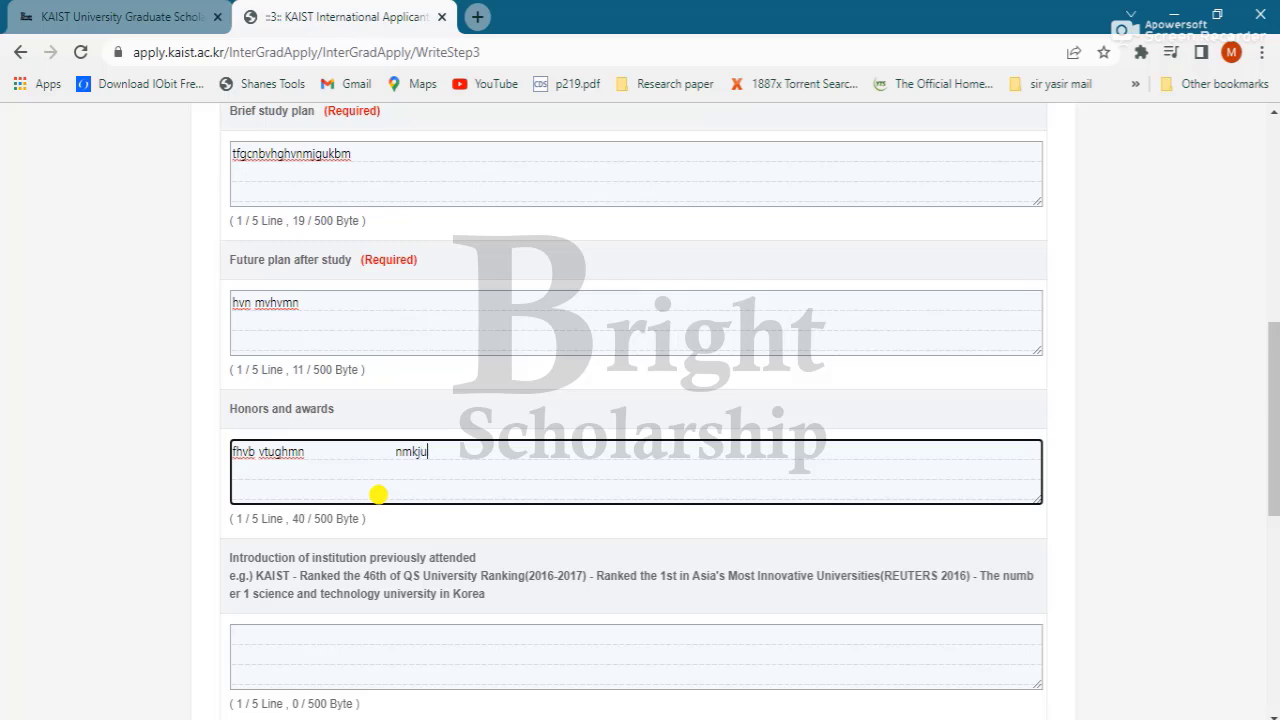
{"action": "key", "text": "Tab"}
{"action": "type", "text": "fyhvmn"}
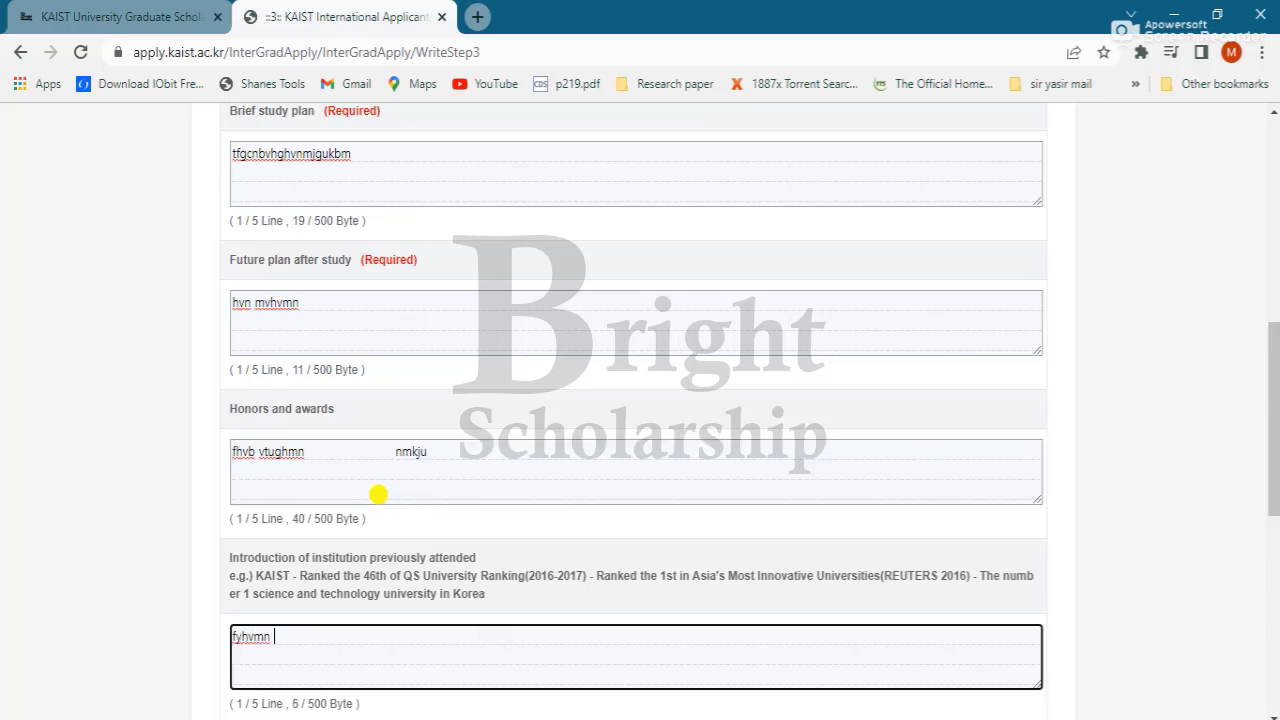
{"action": "scroll", "coordinate": [378, 494], "scroll_direction": "down", "scroll_amount": 2}
{"action": "key", "text": "Tab"}
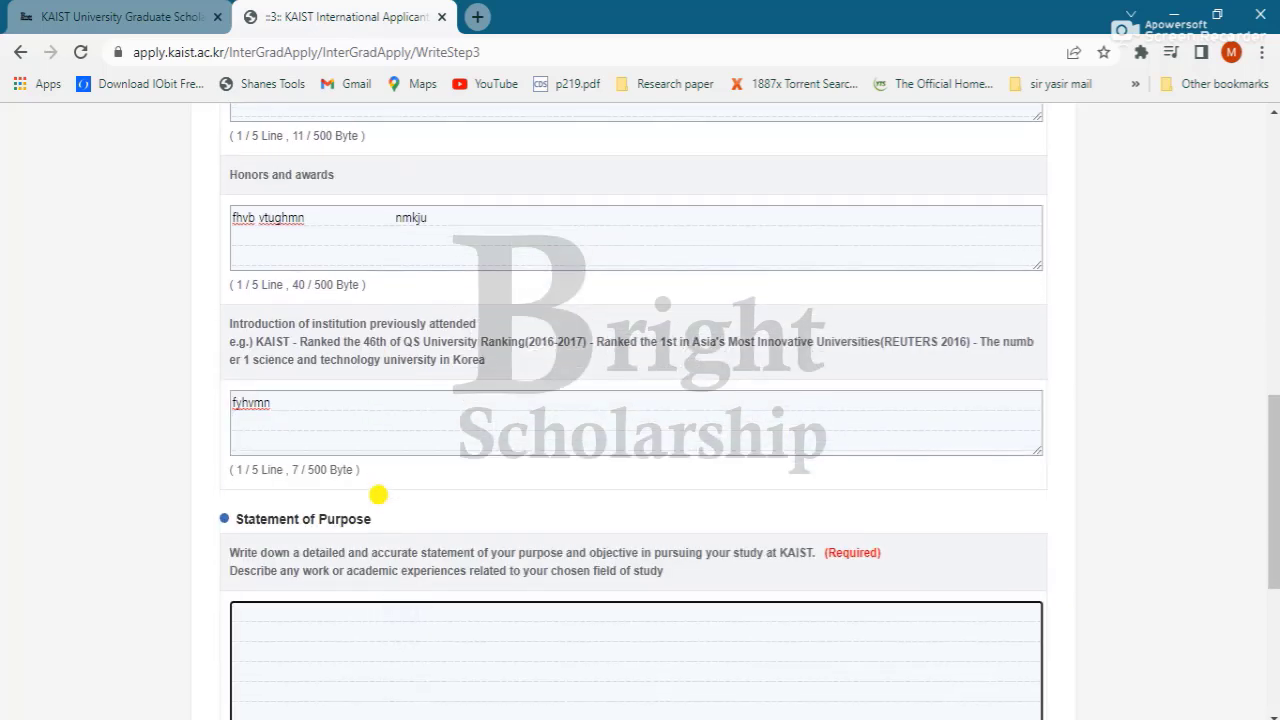
Step: Enter placeholder text as the Statement of Purpose, then save Step 3 and confirm both dialogs
{"action": "type", "text": "rdcgvjhbknlmasdcgvjhbkn"}
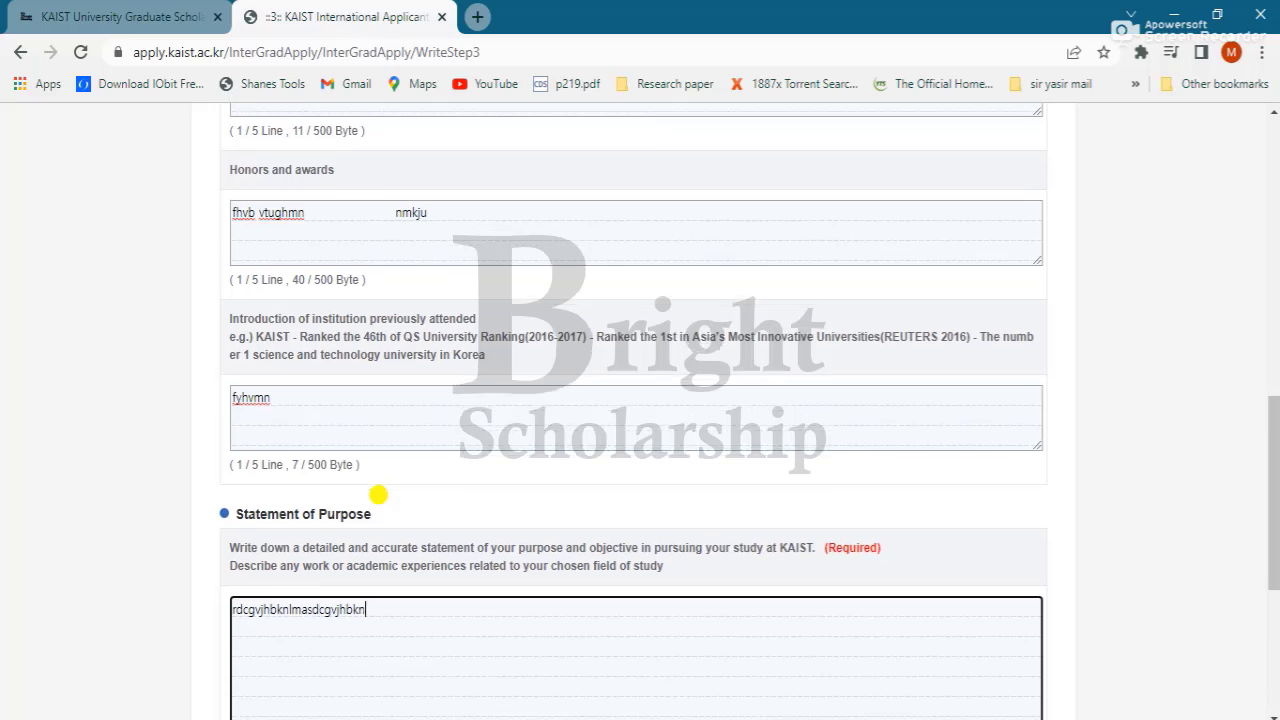
{"action": "scroll", "coordinate": [378, 494], "scroll_direction": "down", "scroll_amount": 4}
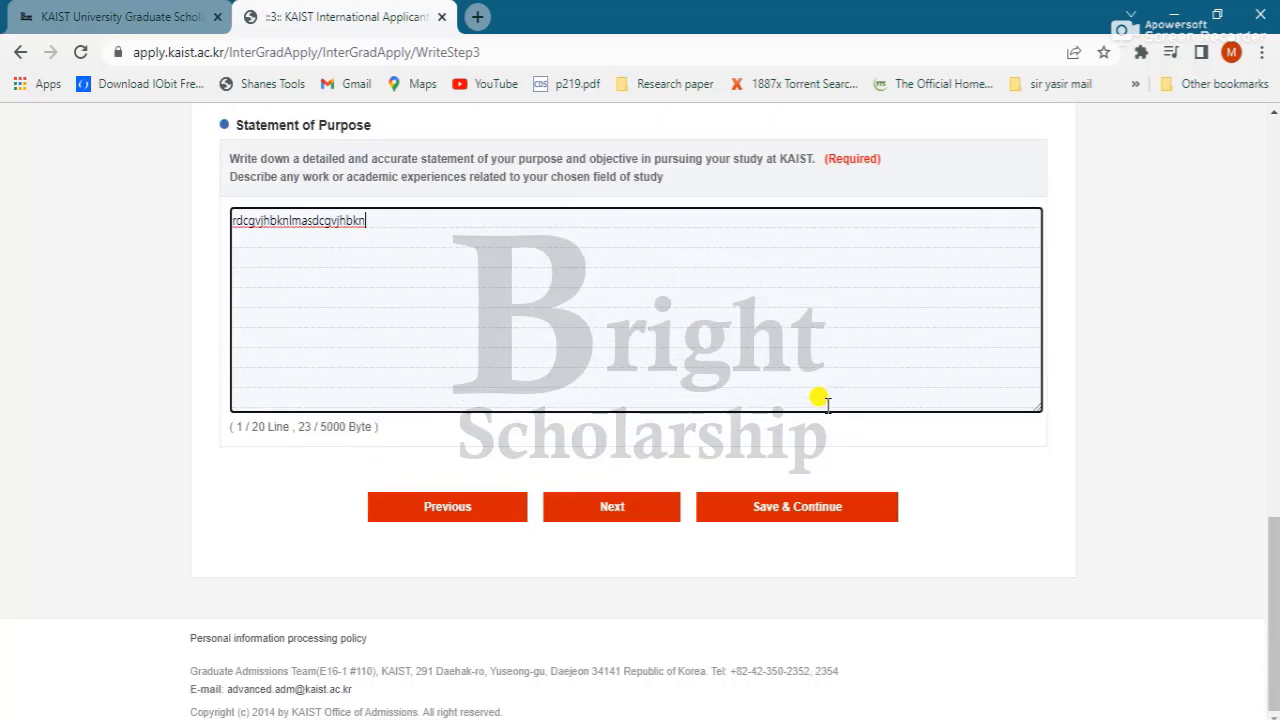
{"action": "left_click", "coordinate": [818, 516]}
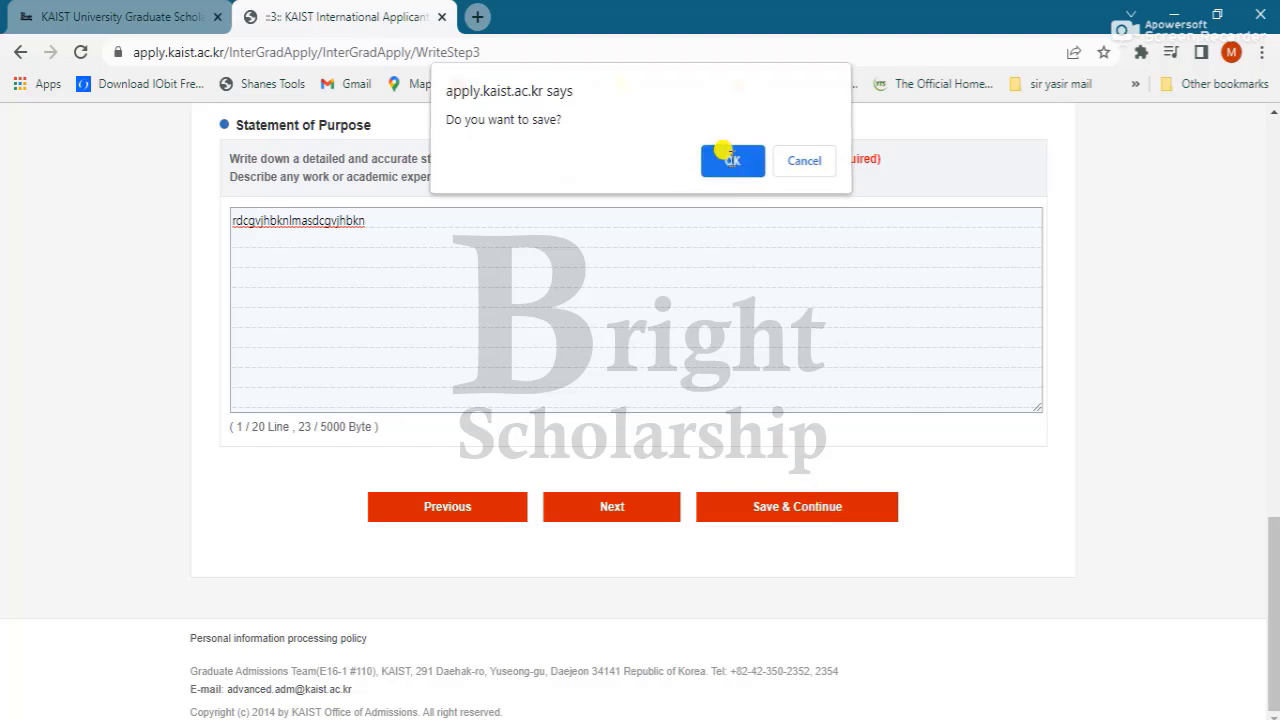
{"action": "left_click", "coordinate": [729, 161]}
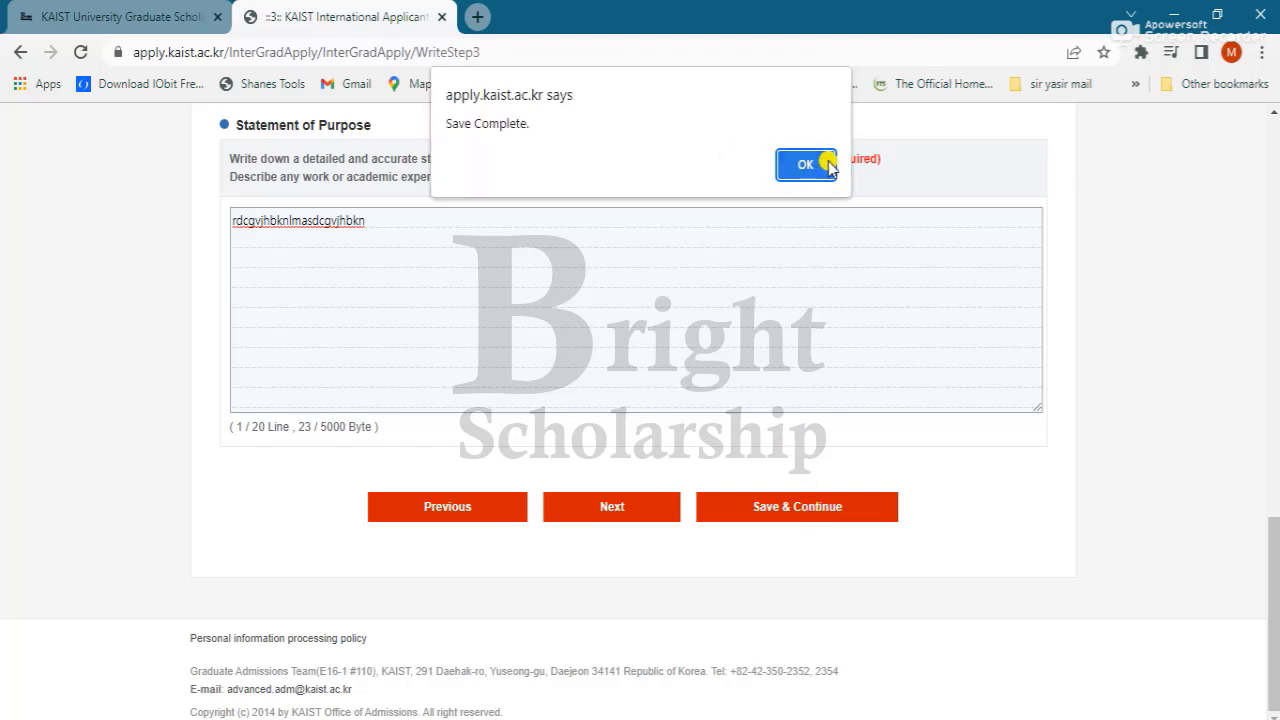
{"action": "left_click", "coordinate": [820, 162]}
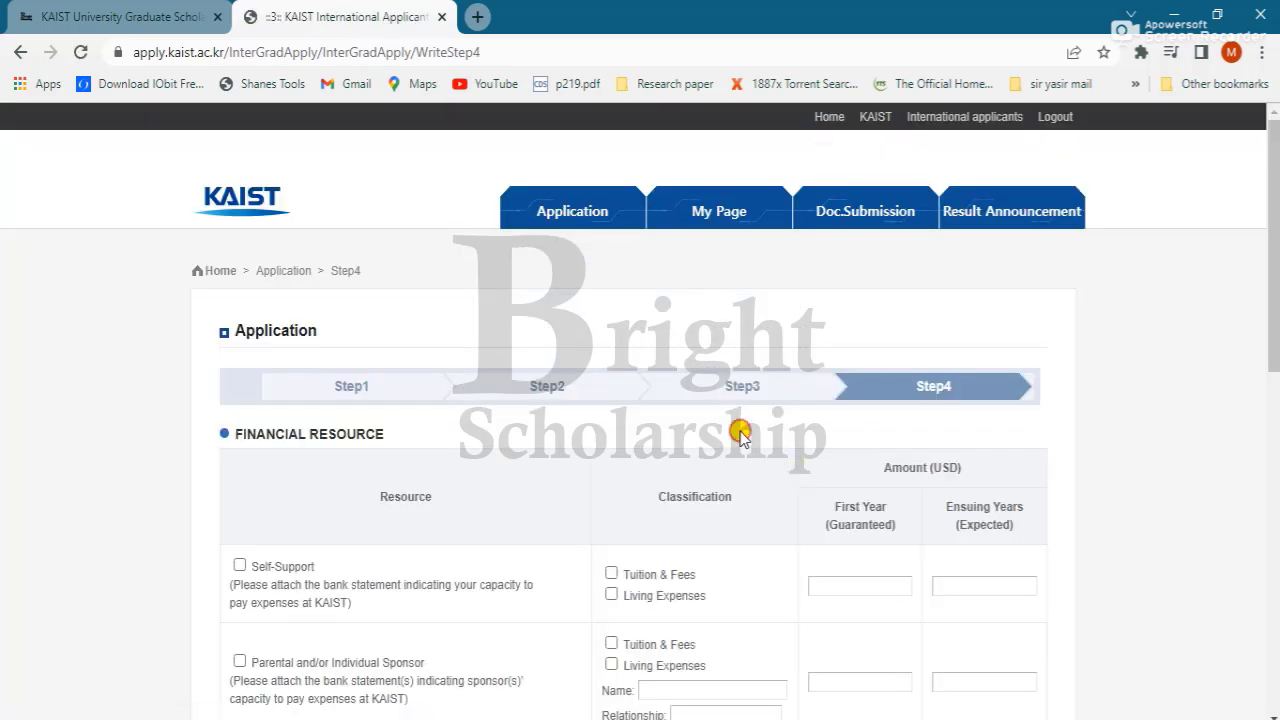
Step: Select the KAIST Scholarship for tuition and living expenses, then save Step 4 and confirm
{"action": "scroll", "coordinate": [742, 440], "scroll_direction": "down", "scroll_amount": 2}
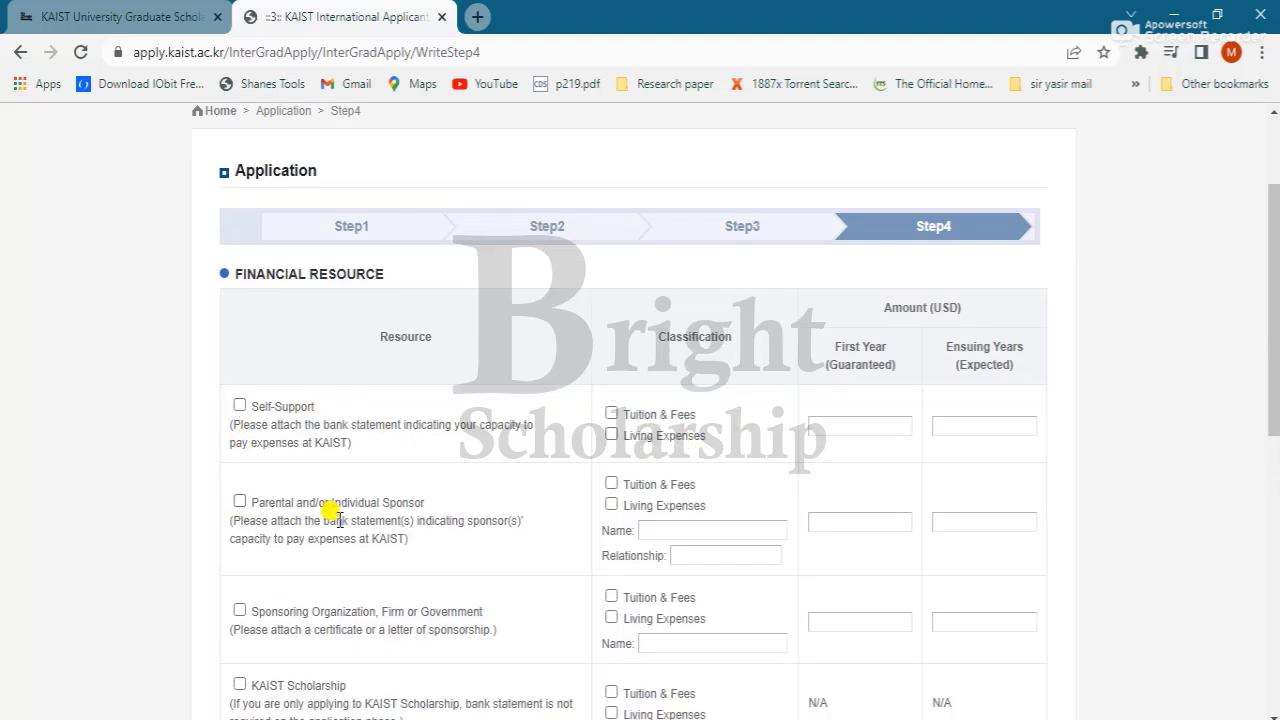
{"action": "left_click", "coordinate": [240, 684]}
{"action": "scroll", "coordinate": [240, 684], "scroll_direction": "down", "scroll_amount": 2}
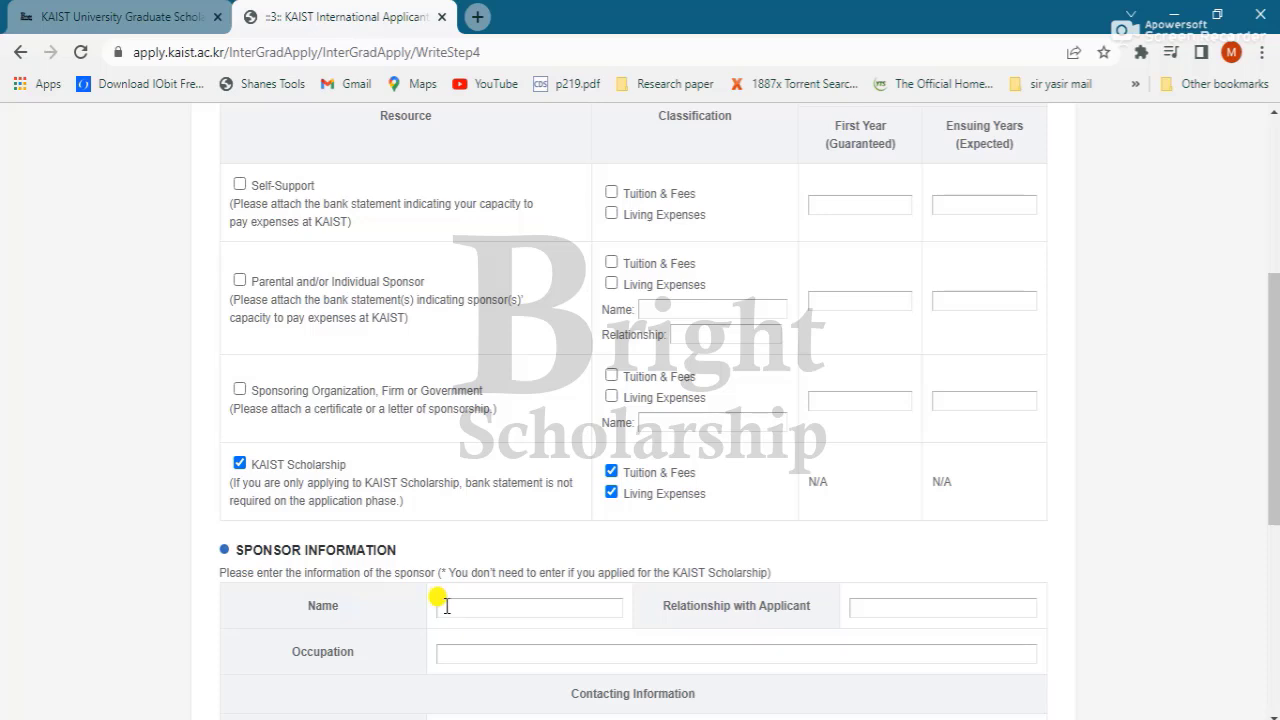
{"action": "scroll", "coordinate": [445, 605], "scroll_direction": "down", "scroll_amount": 2}
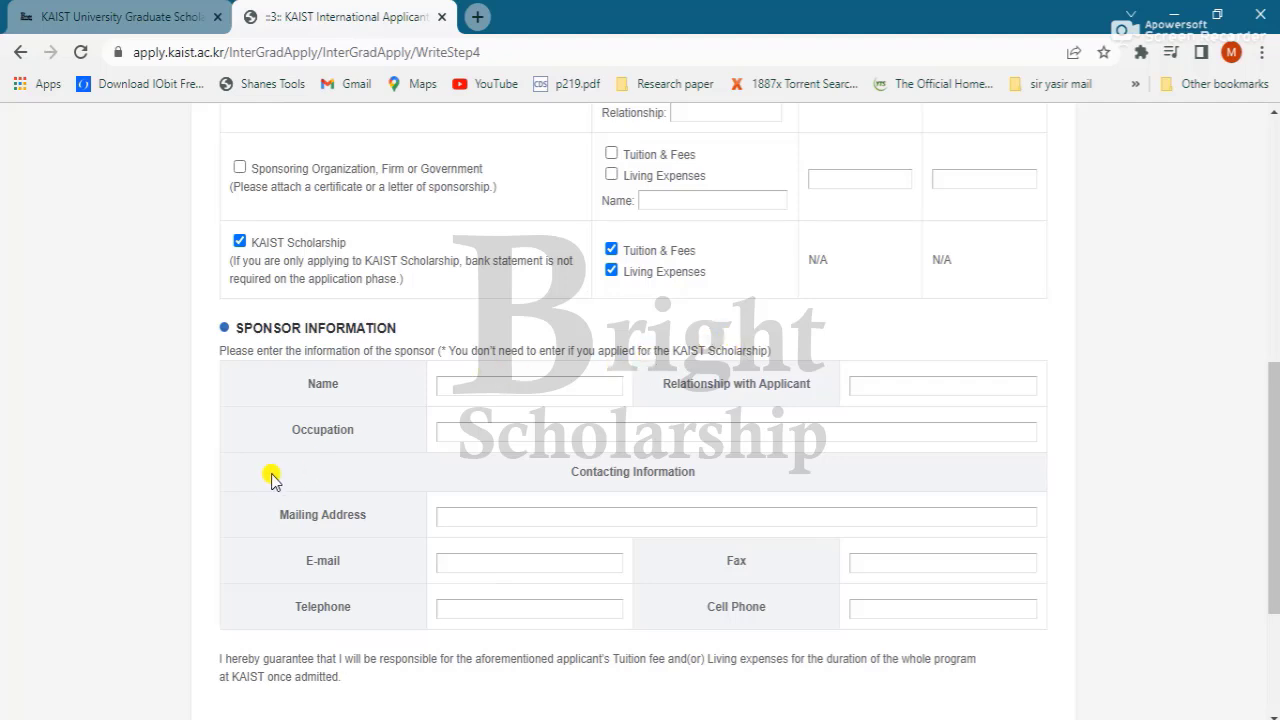
{"action": "scroll", "coordinate": [272, 478], "scroll_direction": "down", "scroll_amount": 2}
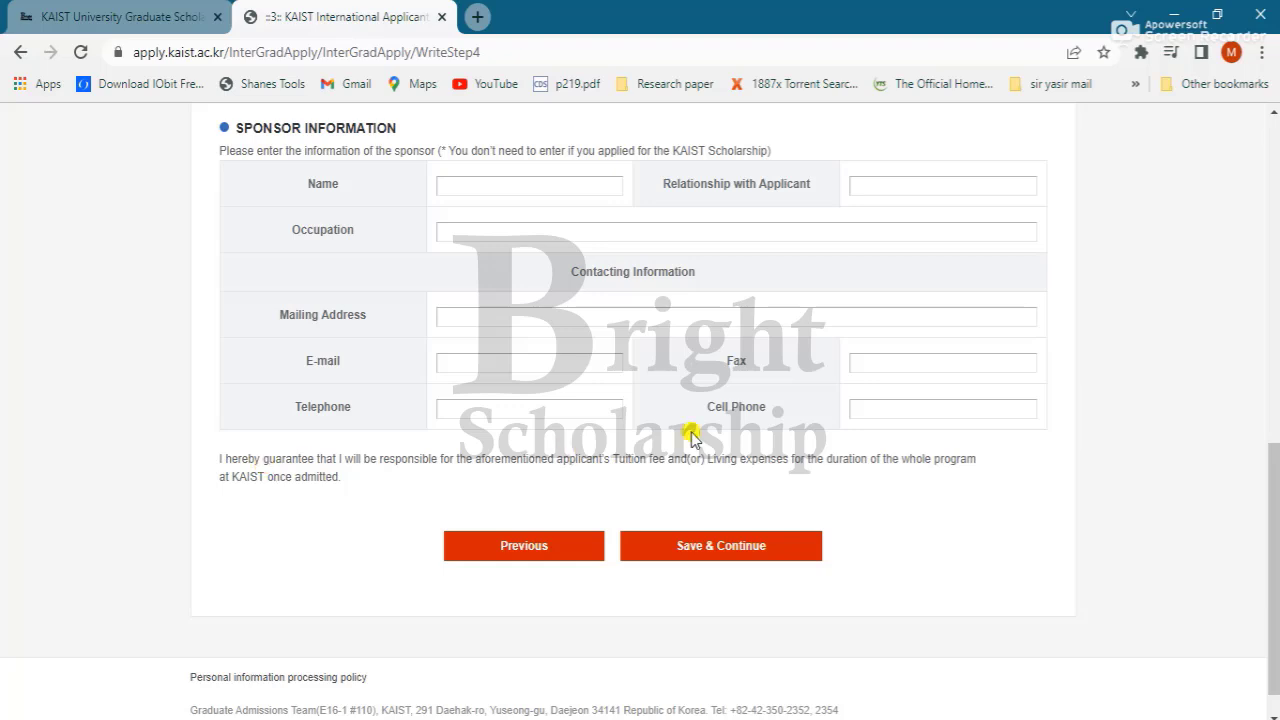
{"action": "left_click", "coordinate": [729, 545]}
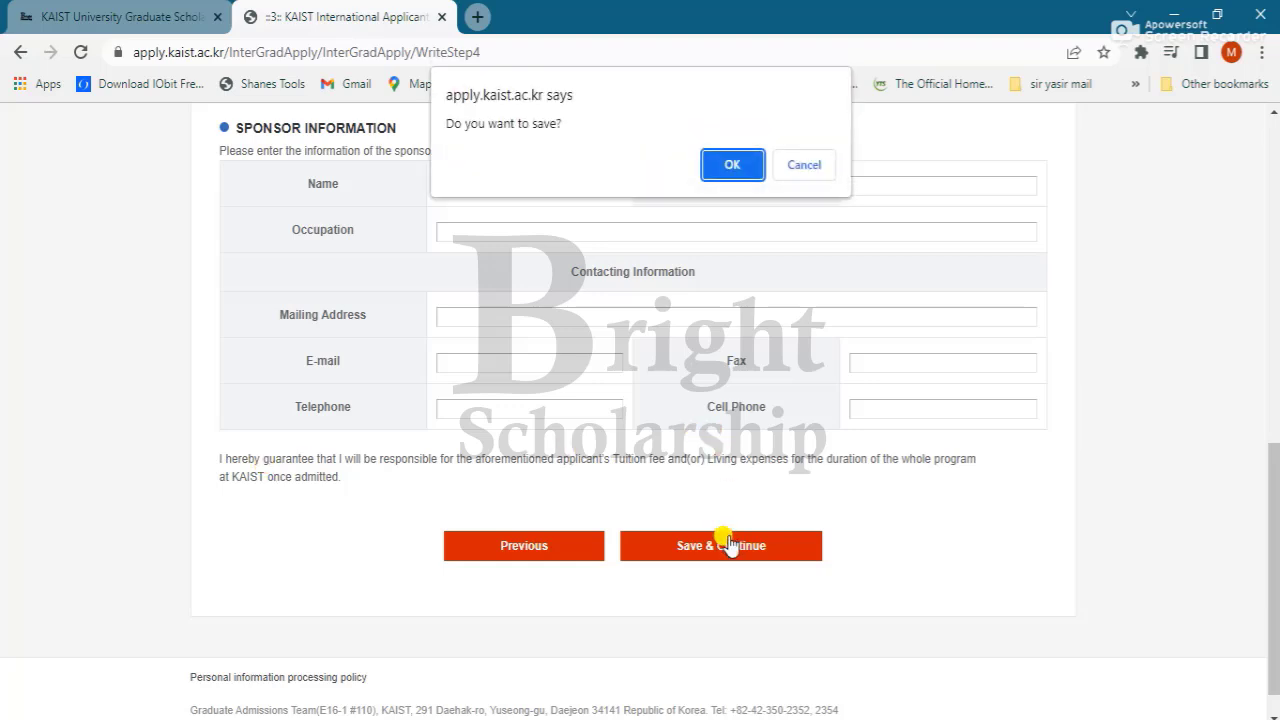
{"action": "left_click", "coordinate": [732, 163]}
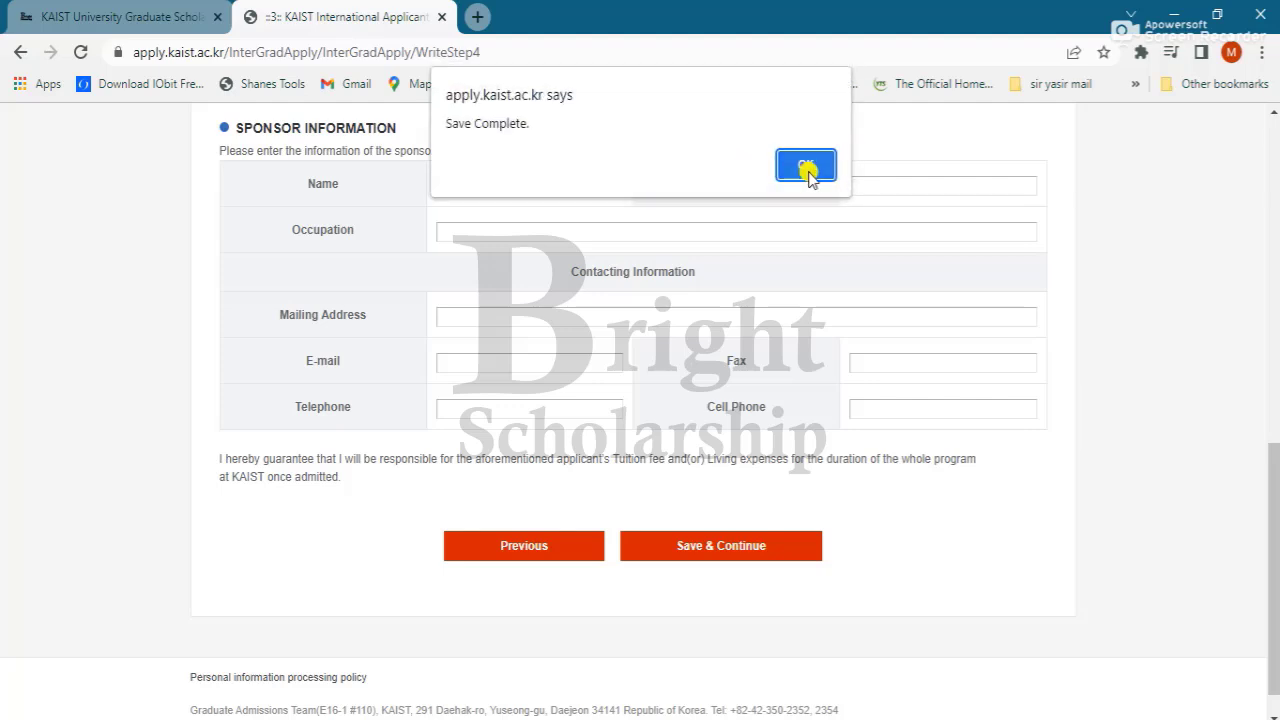
{"action": "left_click", "coordinate": [808, 166]}
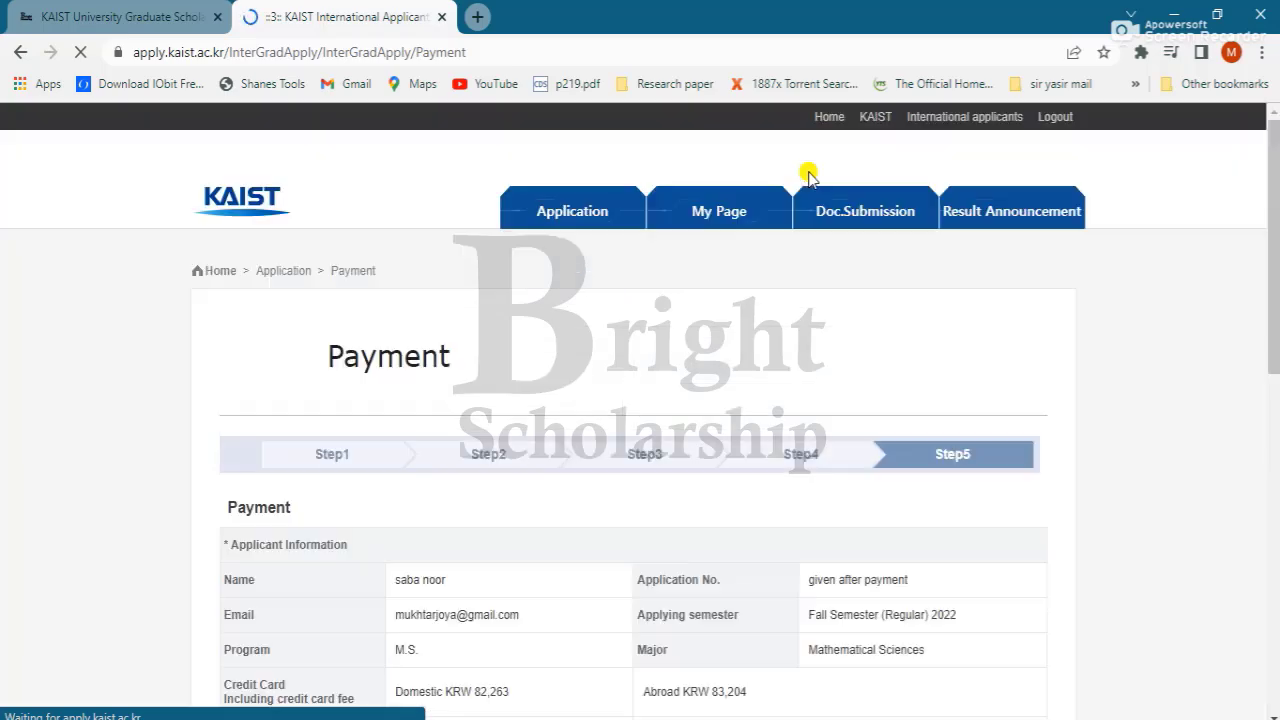
{"action": "scroll", "coordinate": [808, 176], "scroll_direction": "down", "scroll_amount": 5}
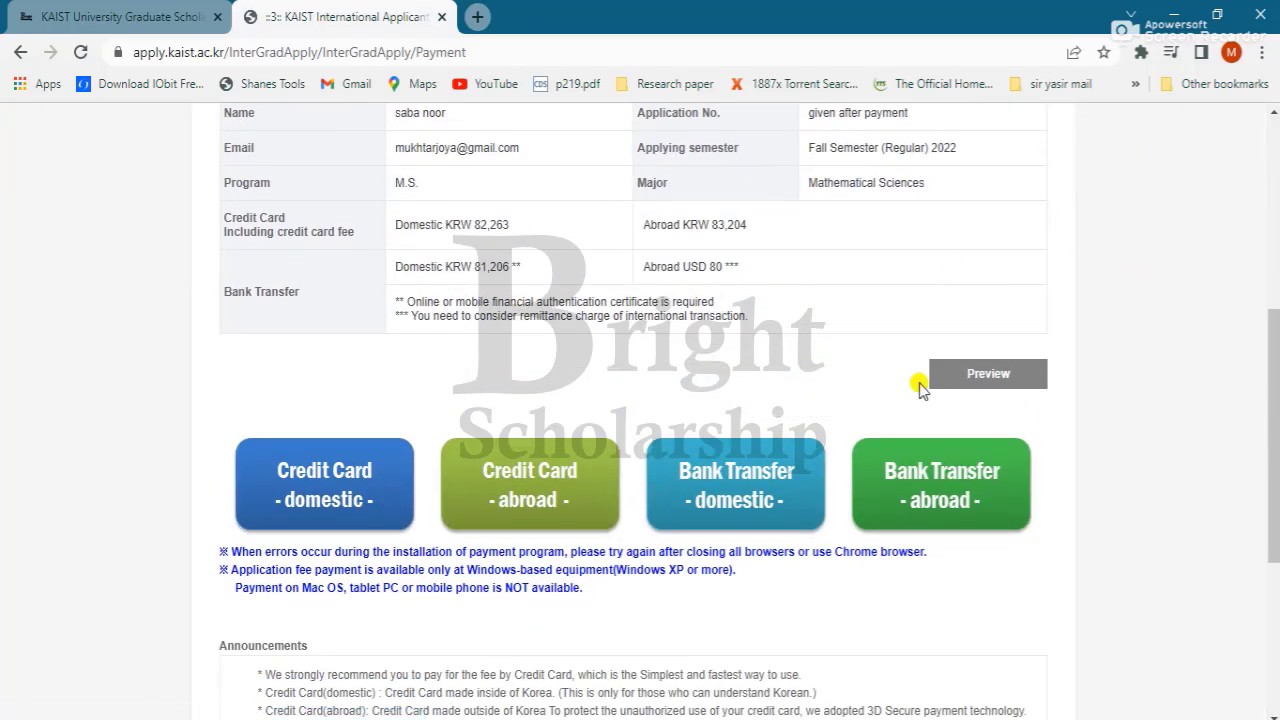
{"action": "left_click", "coordinate": [1004, 385]}
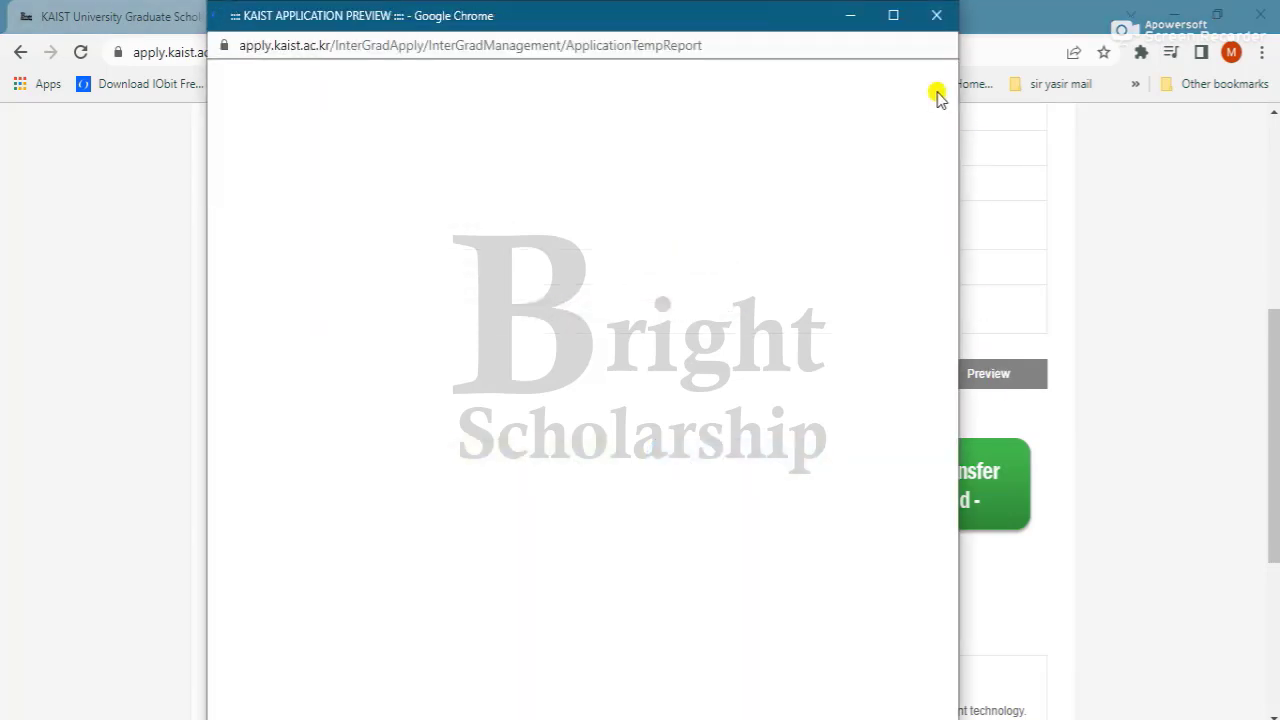
{"action": "left_click", "coordinate": [936, 17]}
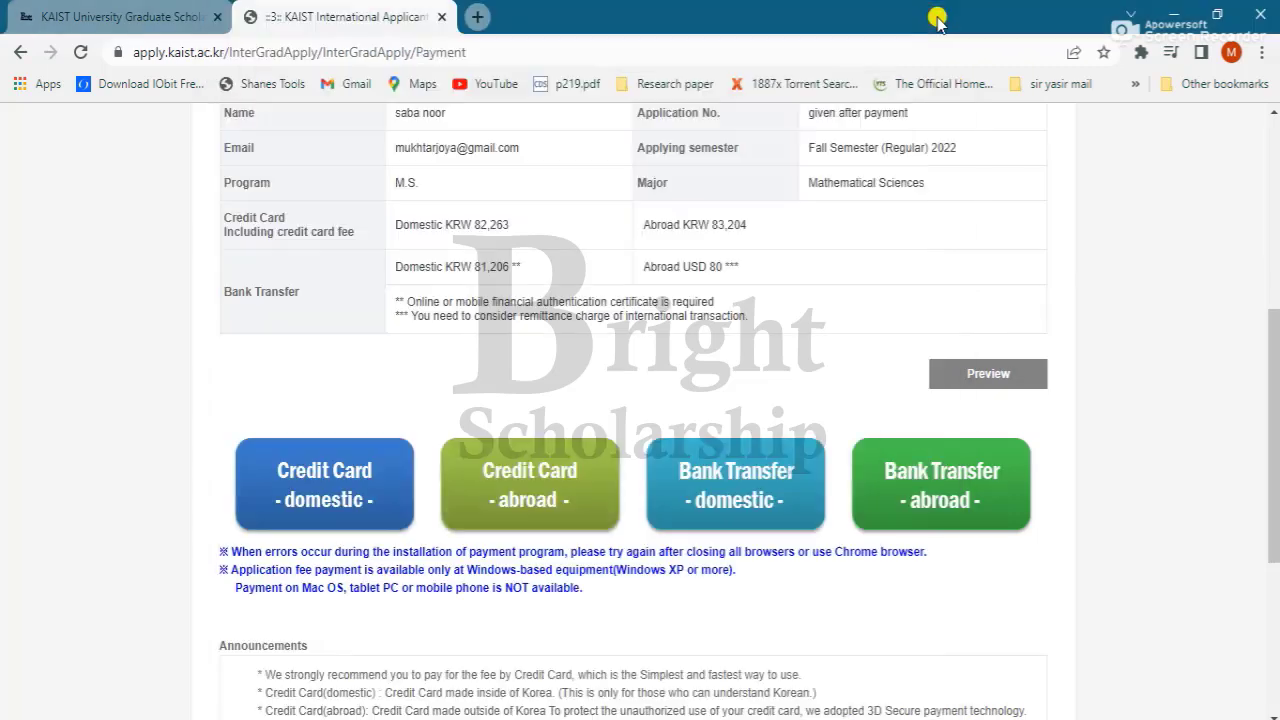
{"action": "scroll", "coordinate": [640, 400], "scroll_direction": "down", "scroll_amount": 4}
{"action": "scroll", "coordinate": [640, 400], "scroll_direction": "up", "scroll_amount": 3}
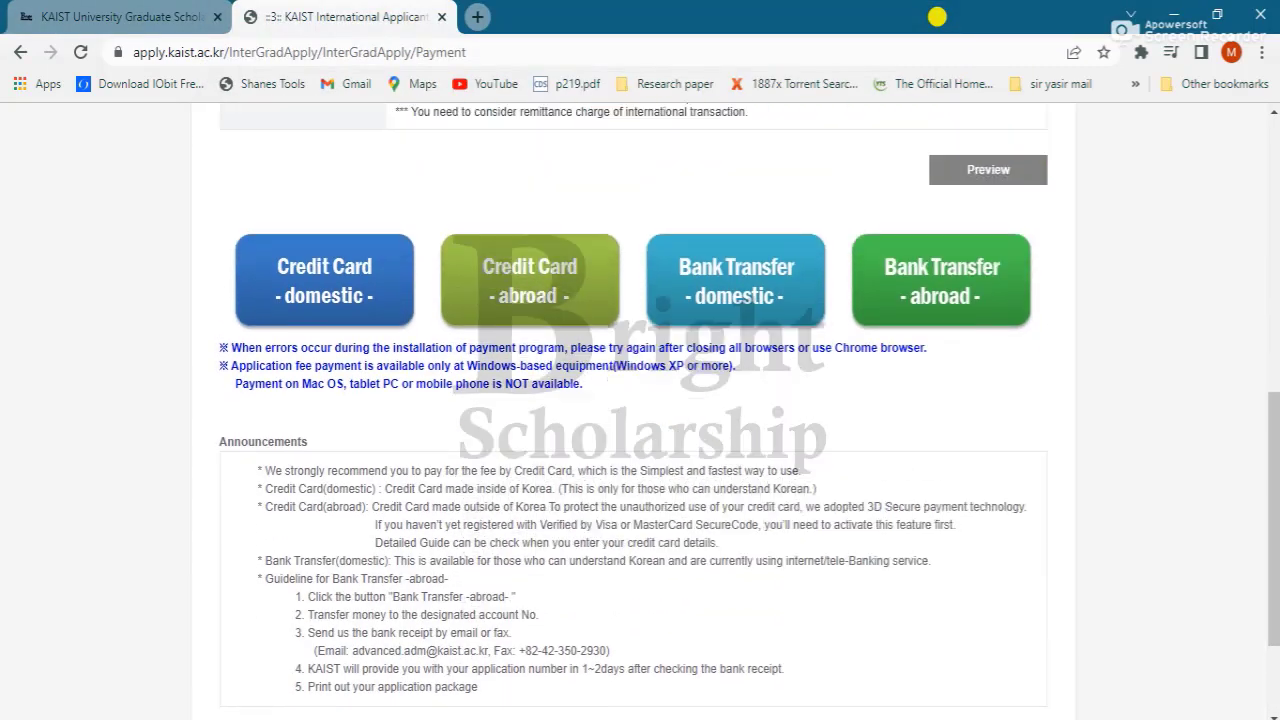
{"action": "scroll", "coordinate": [640, 400], "scroll_direction": "up", "scroll_amount": 1}
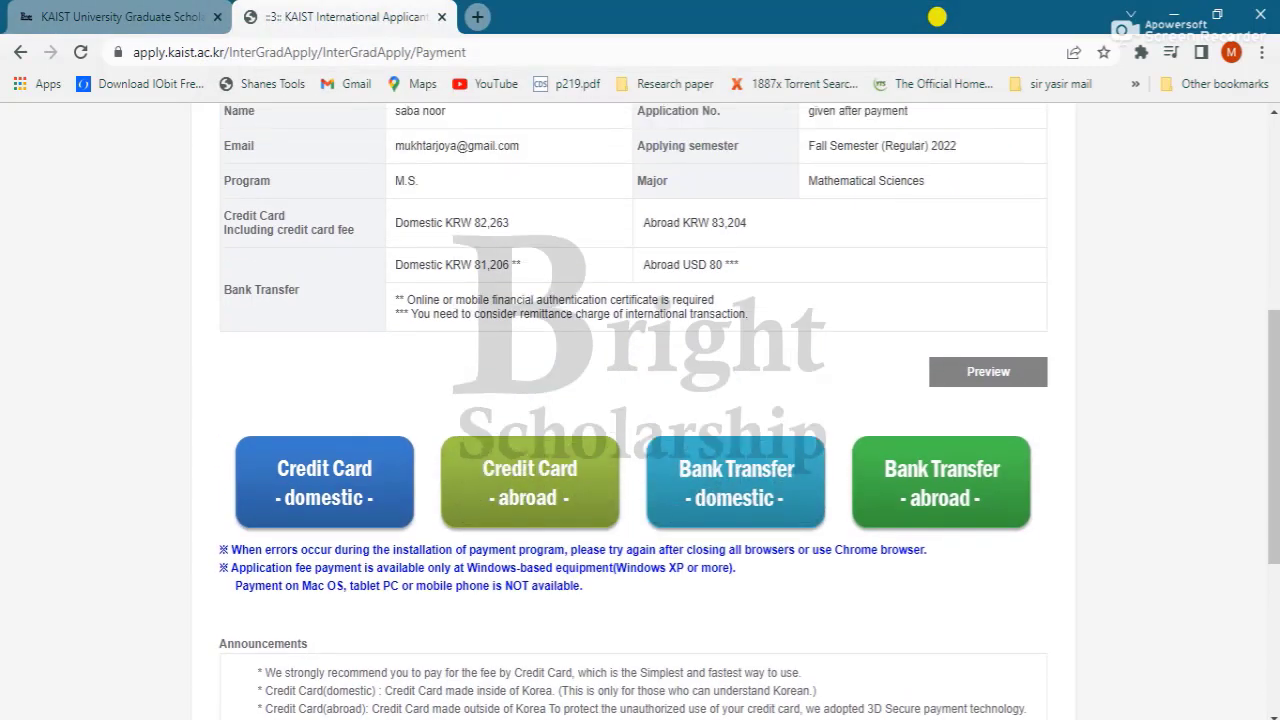